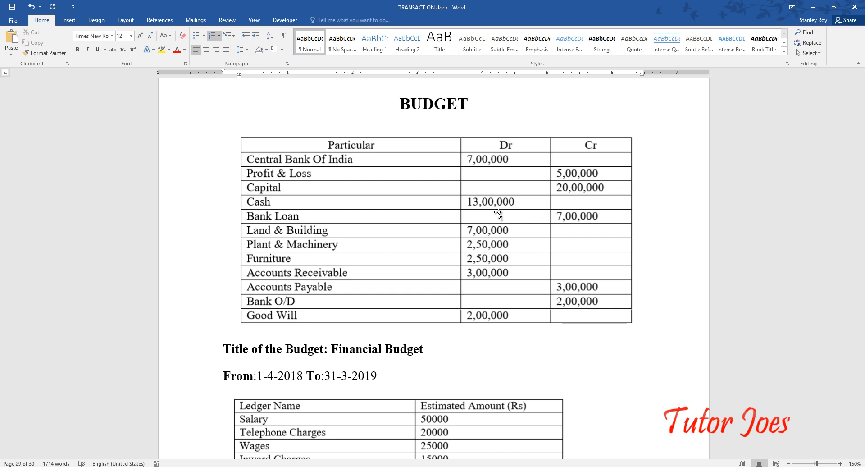
Review the opening balances and the budget tables in the TRANSACTION.docx document.
scroll(473, 373, down, 5)
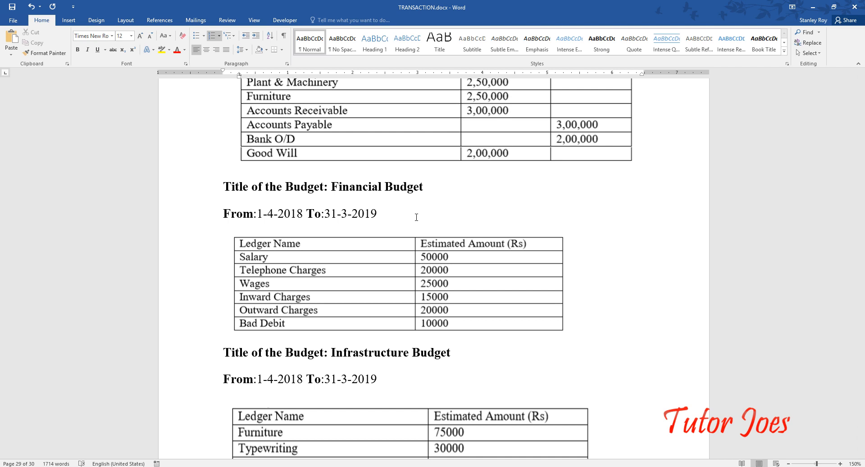
scroll(501, 273, up, 3)
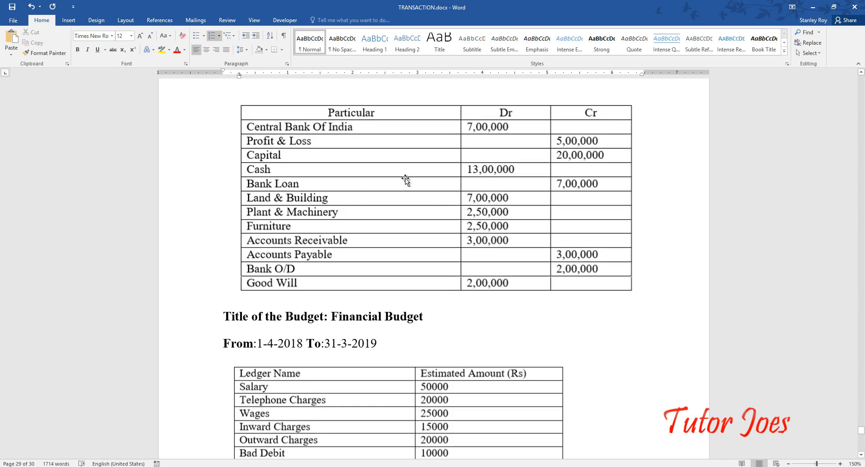
scroll(274, 164, up, 2)
scroll(548, 320, down, 1)
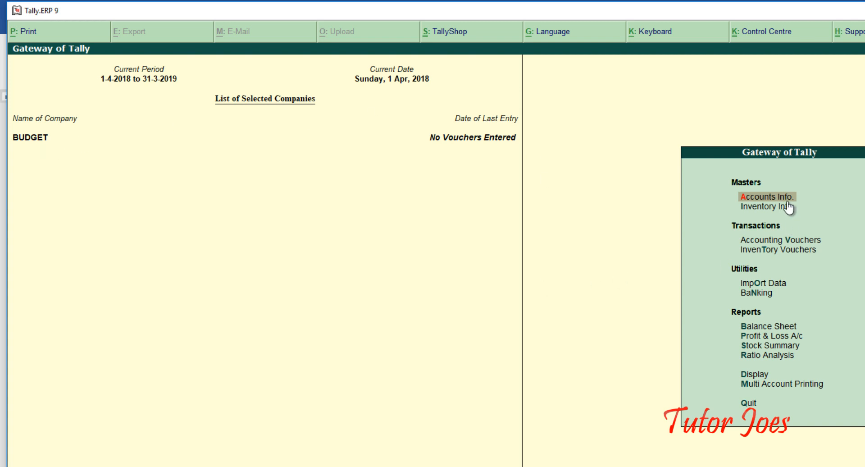
Switch to Tally.ERP 9 and open the single ledger creation form for the BUDGET company.
key(Return)
key(Down)
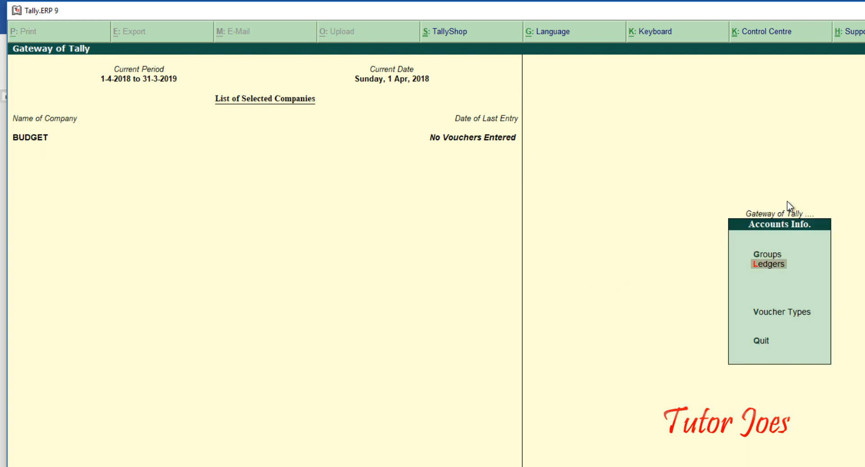
key(Return)
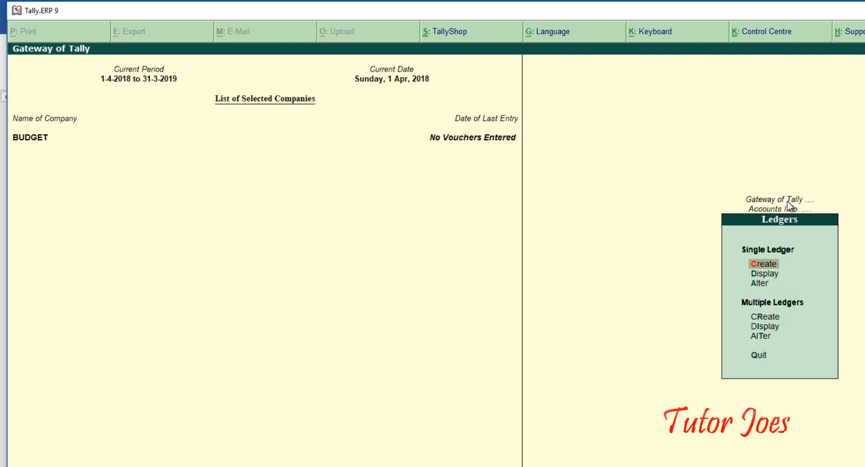
key(Return)
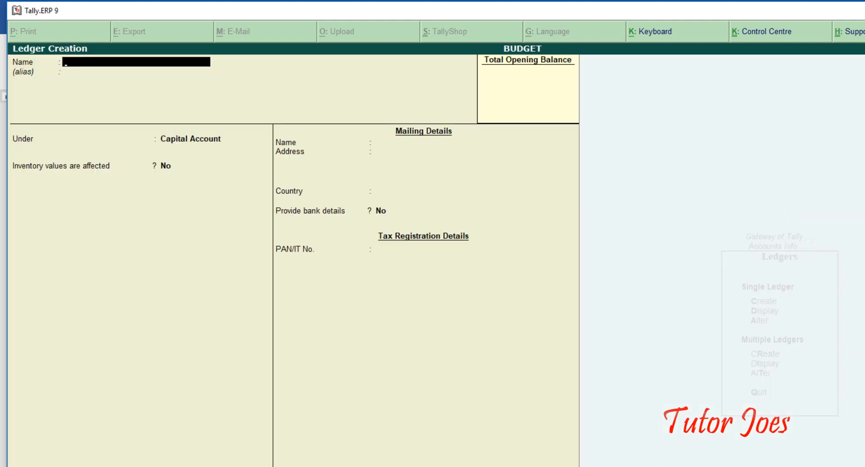
Check the first entry in the Word budget table, then name the new Tally ledger CBI Bank and group it under Bank Accounts.
key(alt+Tab)
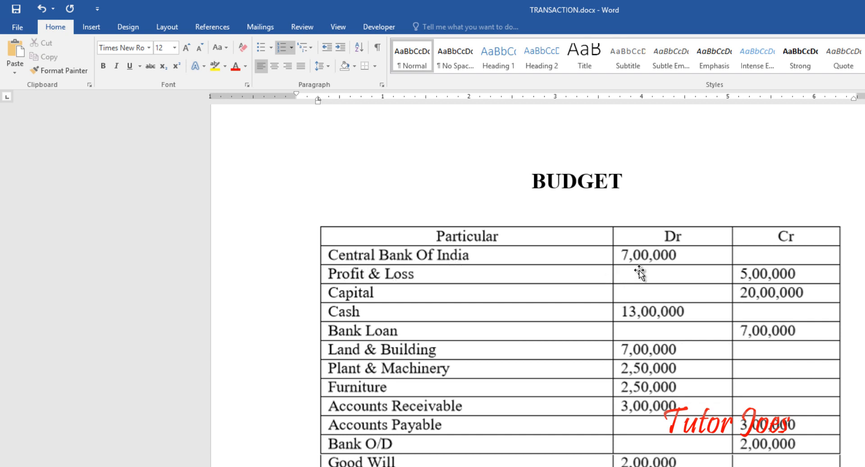
key(alt+Tab)
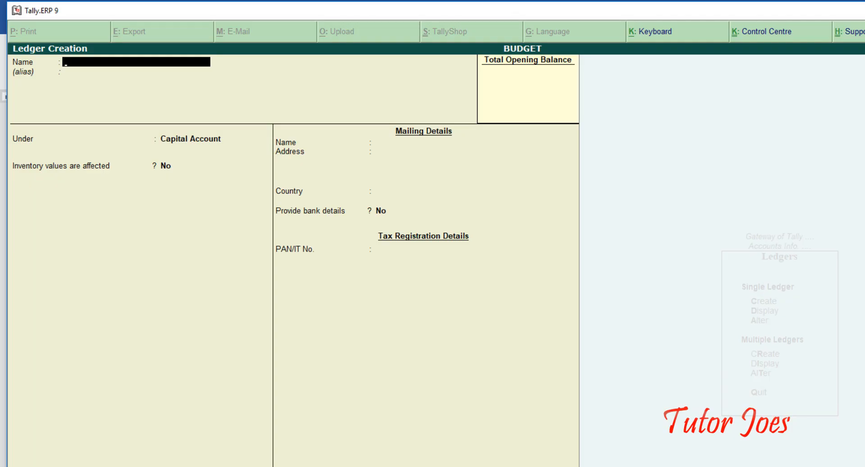
text(CBI)
key(Return)
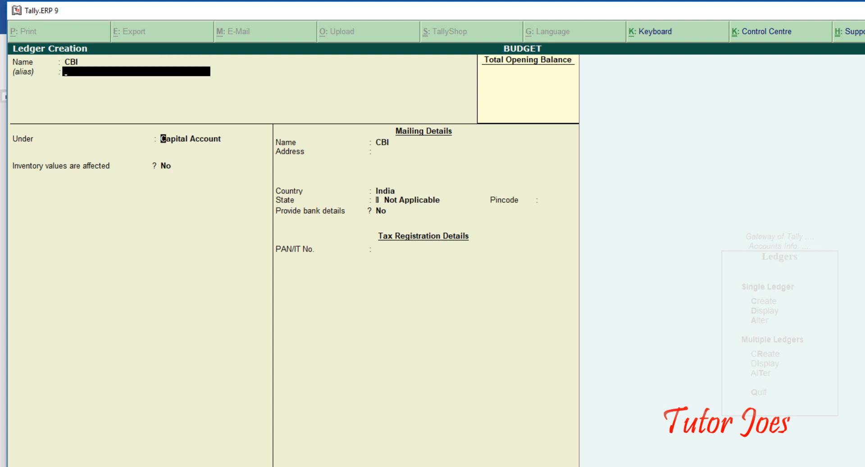
key(Return)
key(BackSpace)
key(BackSpace)
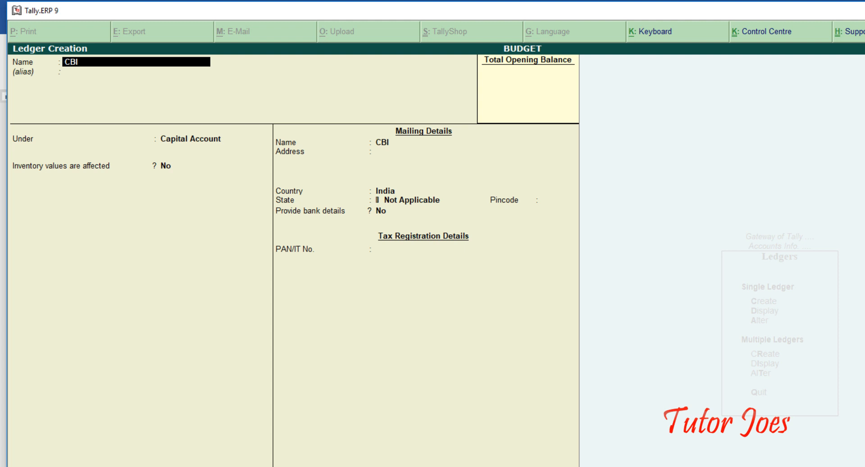
text(Bank)
key(Return)
key(Return)
text(Bank)
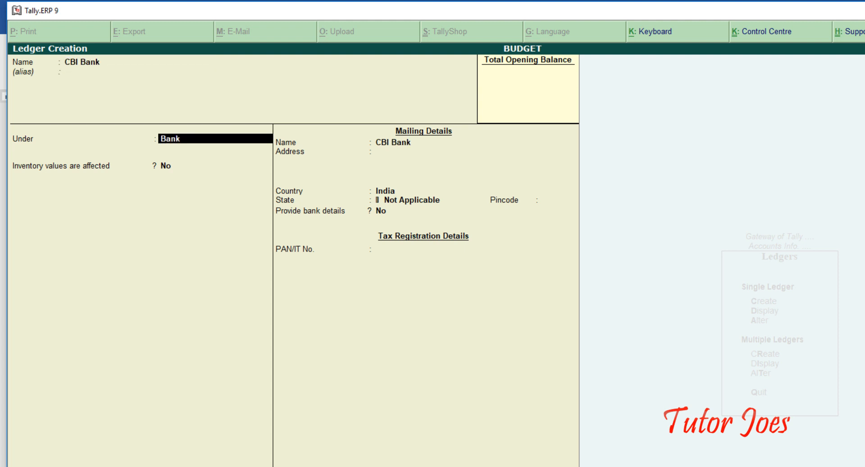
key(Return)
Keep the default bank and mailing details, set the CBI Bank ledger's opening balance to 7,00,000 Dr and save it.
key(Return)
key(Return)
key(Return)
key(Return)
key(Return)
key(Return)
key(Return)
key(Return)
key(Return)
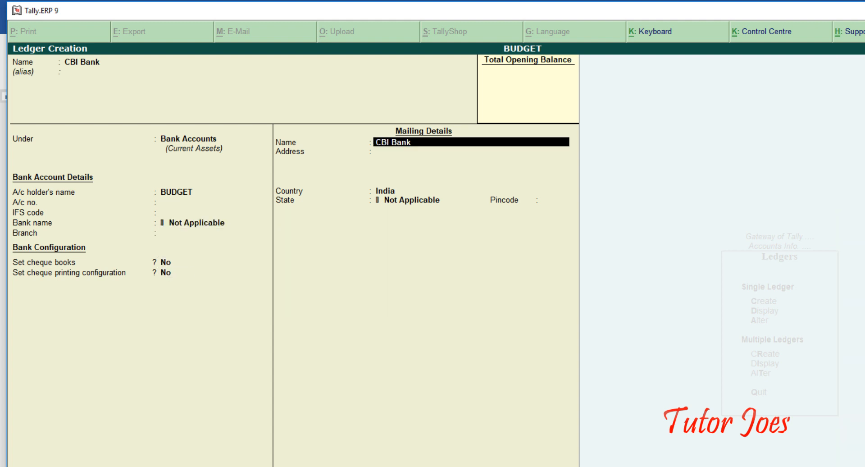
key(Return)
key(Return)
key(Return)
key(Return)
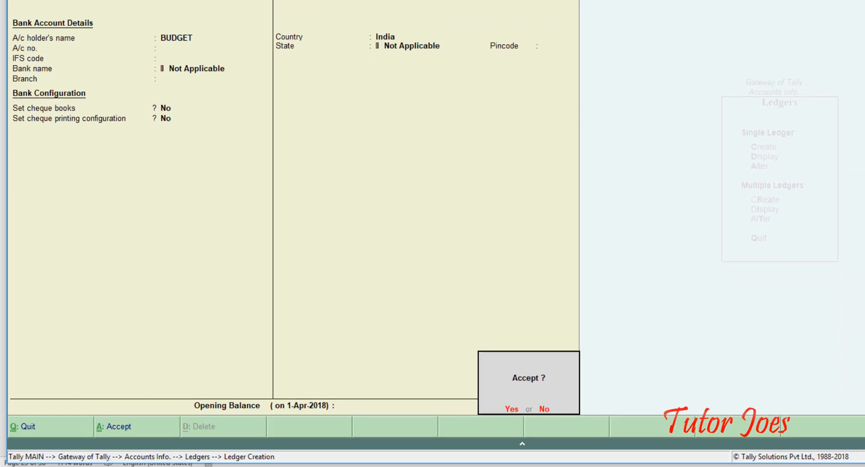
text(n700000)
key(Return)
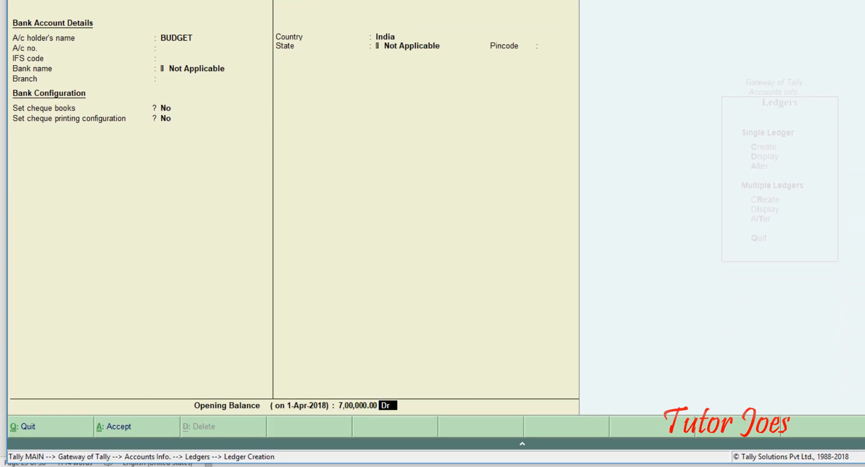
key(Return)
key(Return)
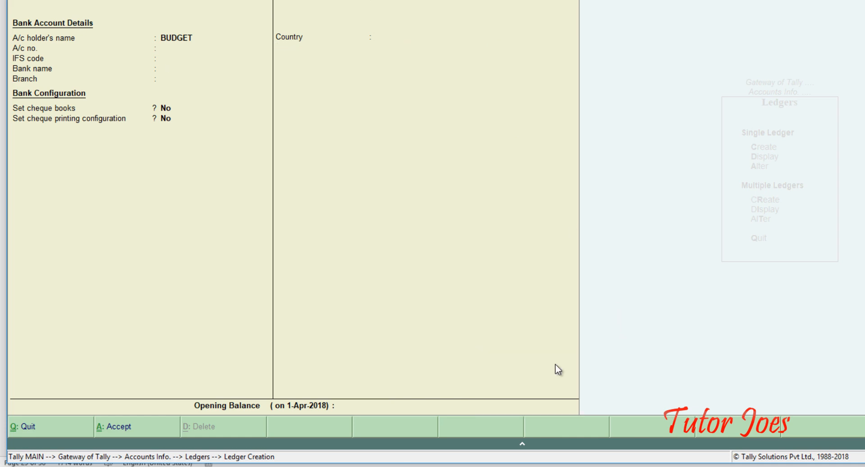
Look up Profit & Loss in the Word table, set the existing Profit & Loss A/c ledger's opening balance to 5,00,000 Cr and save it.
click(367, 466)
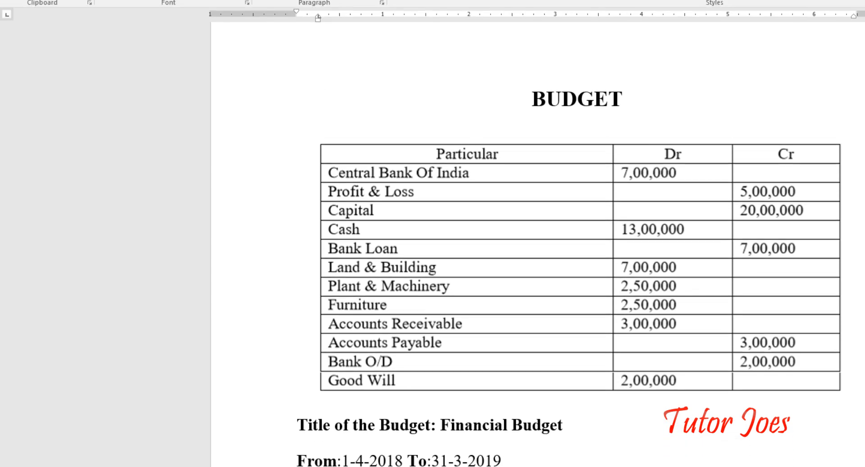
click(397, 466)
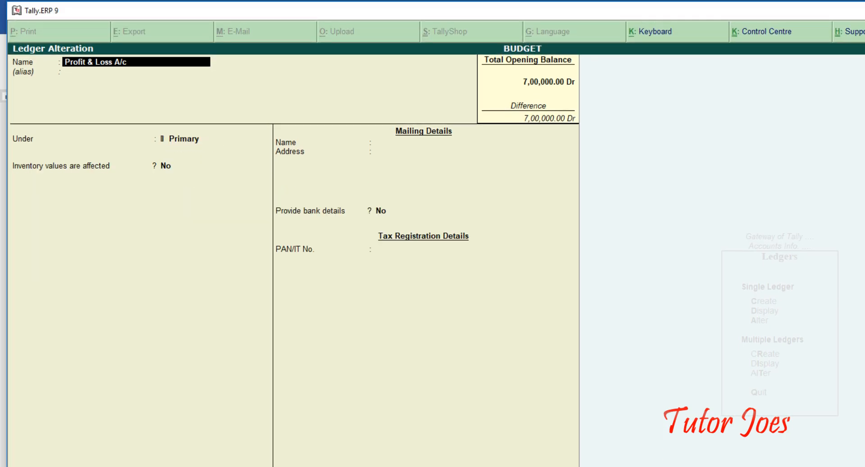
key(Return)
key(Return)
key(Return)
key(Return)
key(Return)
key(Return)
key(Return)
key(Return)
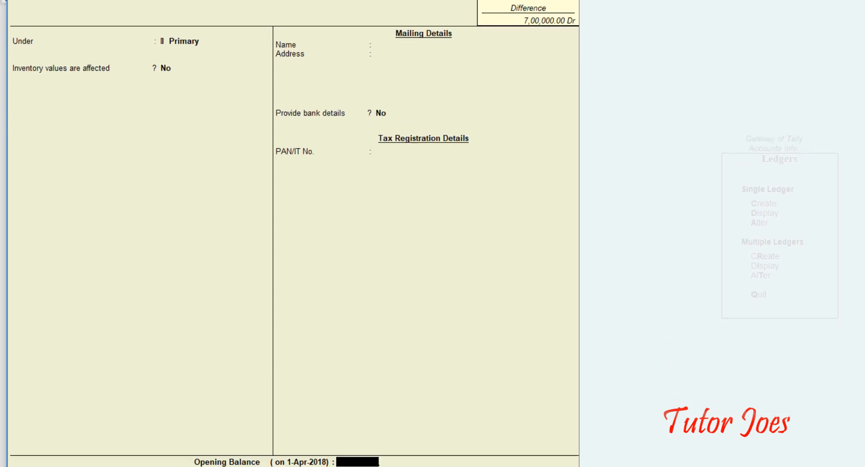
text(500000)
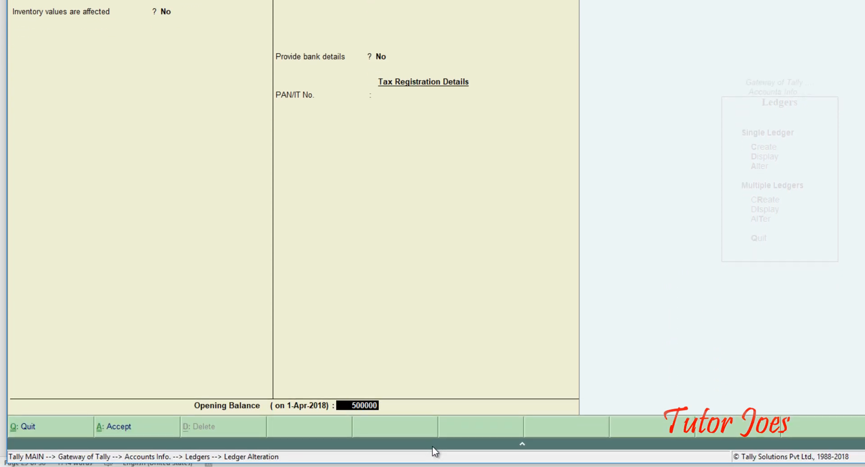
key(Return)
key(Return)
key(Return)
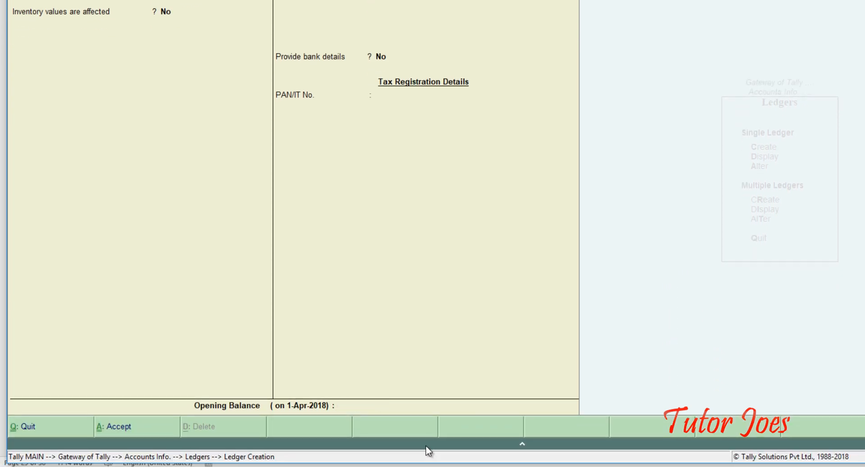
Look up the next entry in the Word table and start a Tally ledger named Capital under Capital Account, keeping the default mailing details.
click(369, 466)
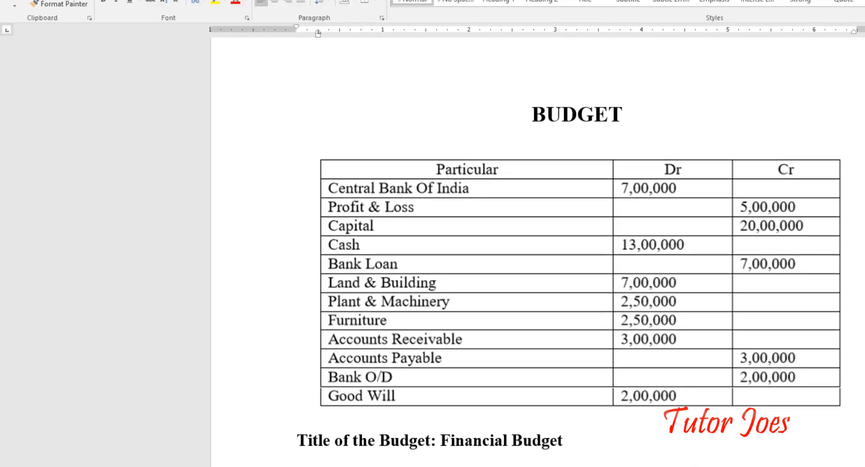
key(alt+Tab)
text(Cap)
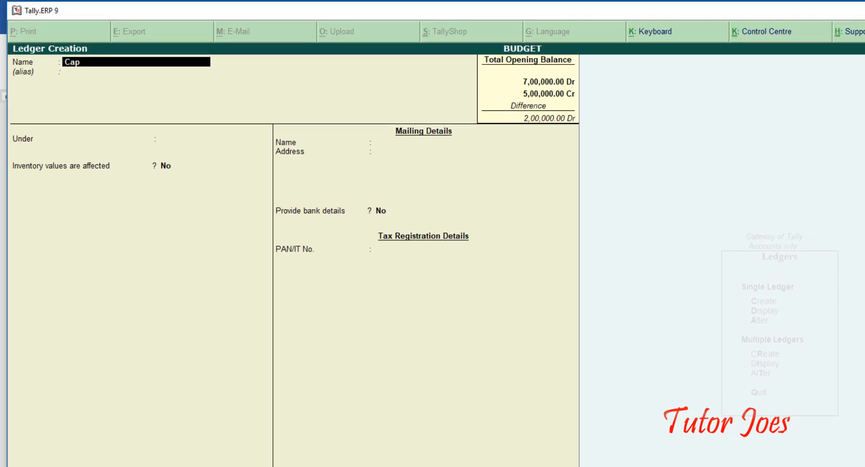
text(ital)
key(Return)
key(Return)
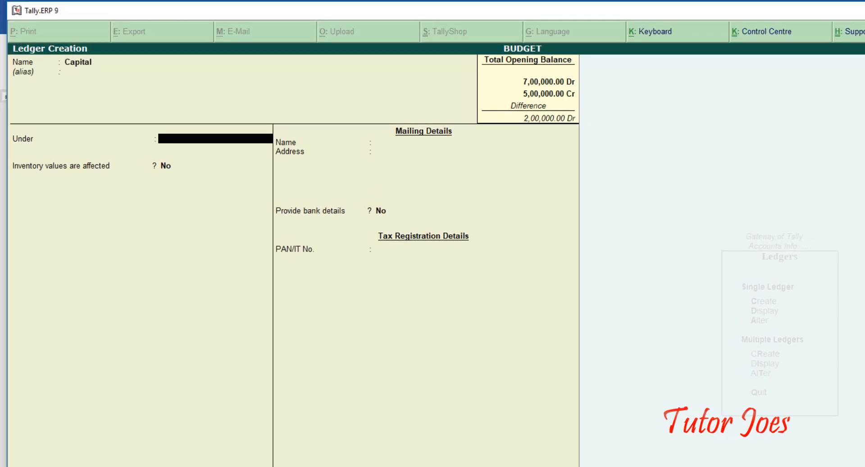
text(Cap)
key(Return)
key(Return)
key(Return)
key(Return)
key(Return)
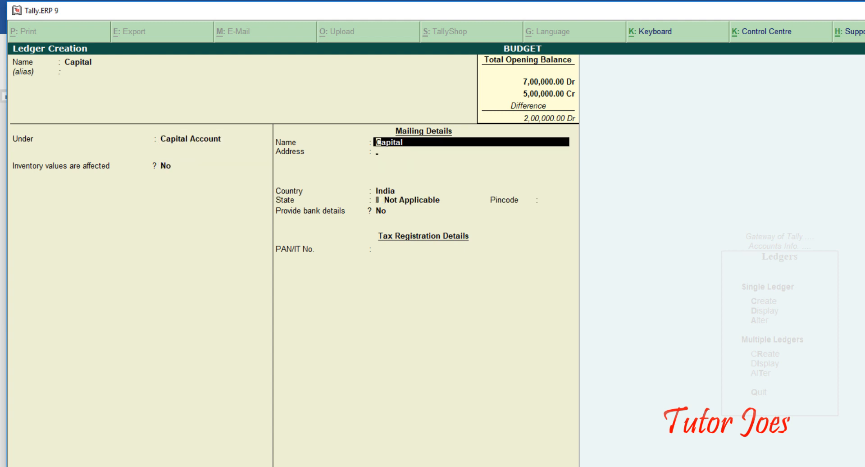
key(Return)
key(Return)
key(Return)
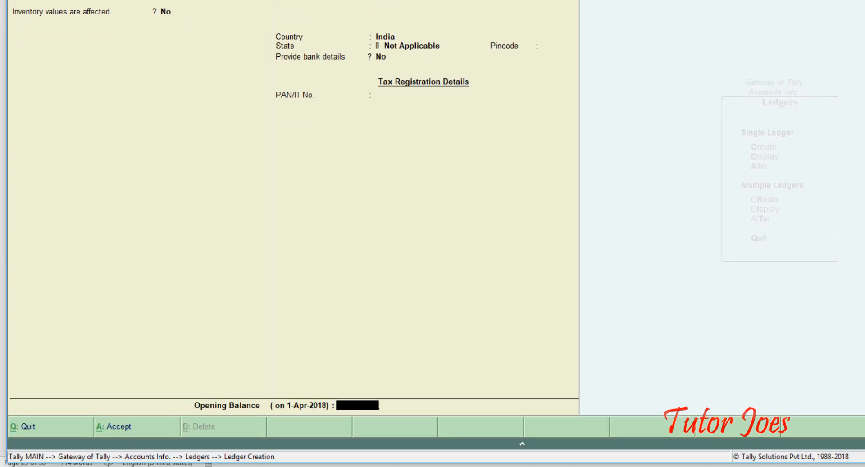
text(2000003)
key(BackSpace)
key(Return)
key(Return)
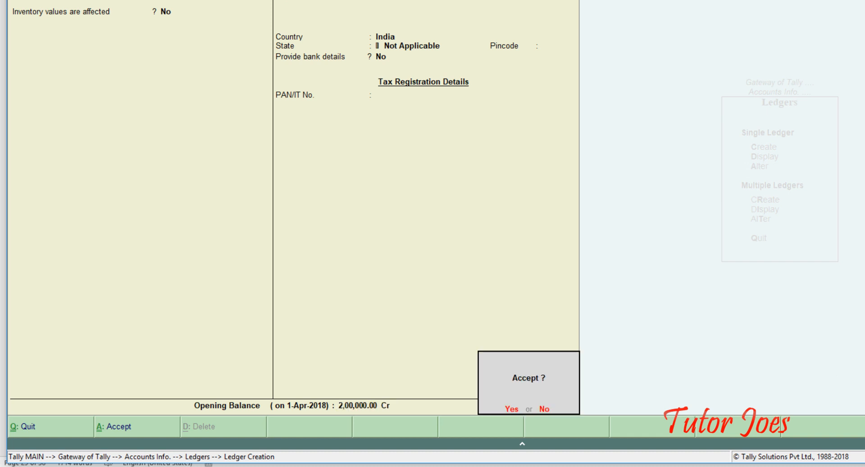
key(Escape)
key(BackSpace)
Set the Capital ledger's opening balance to 20,00,000 Cr and save the ledger.
text(20)
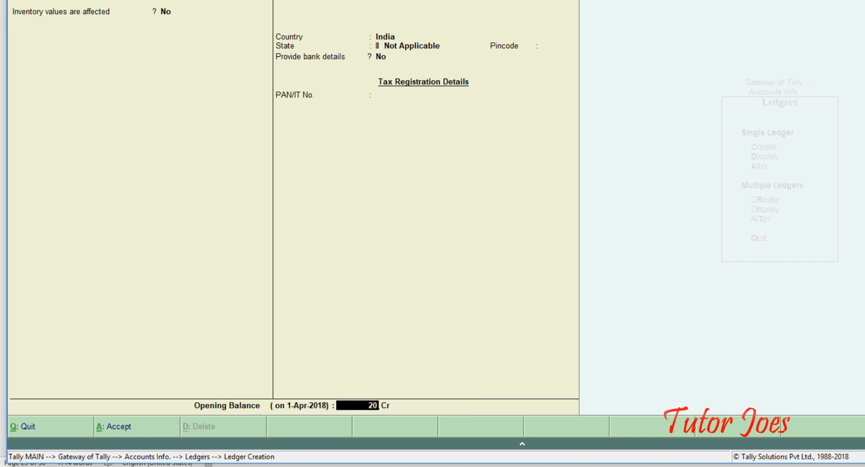
text(00000)
key(Return)
key(Return)
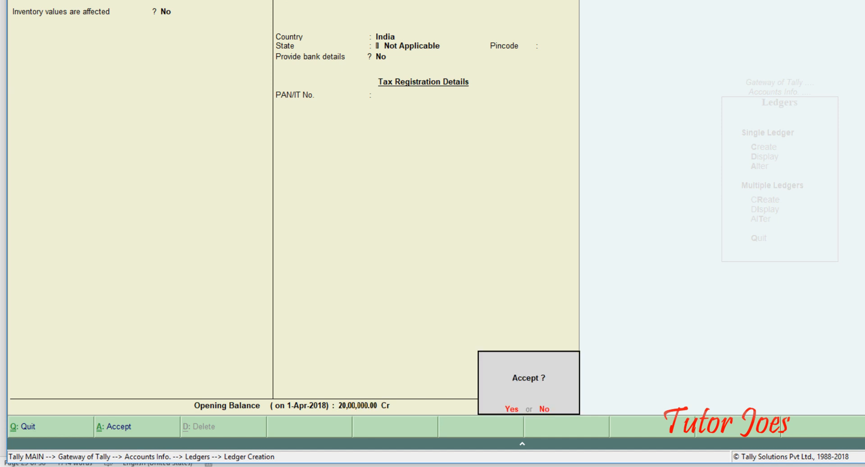
key(Return)
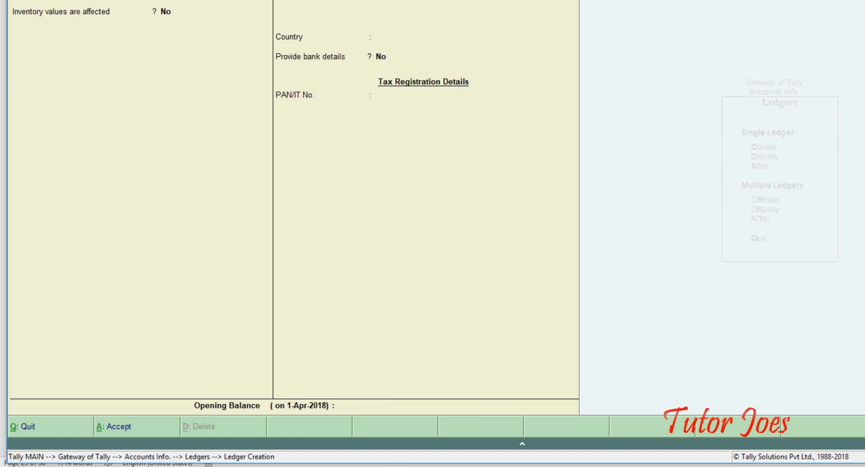
Look up Cash in the Word table, set the existing Cash ledger's opening balance to 13,00,000 Dr in Tally and save it.
key(alt+Tab)
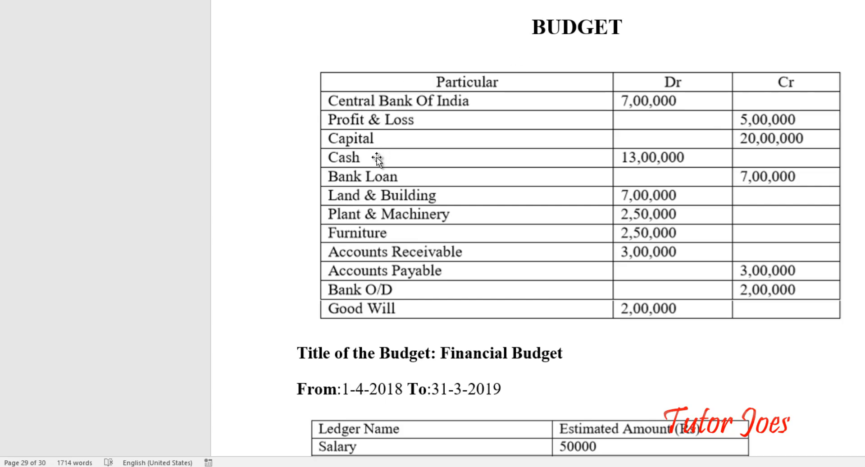
key(alt+Tab)
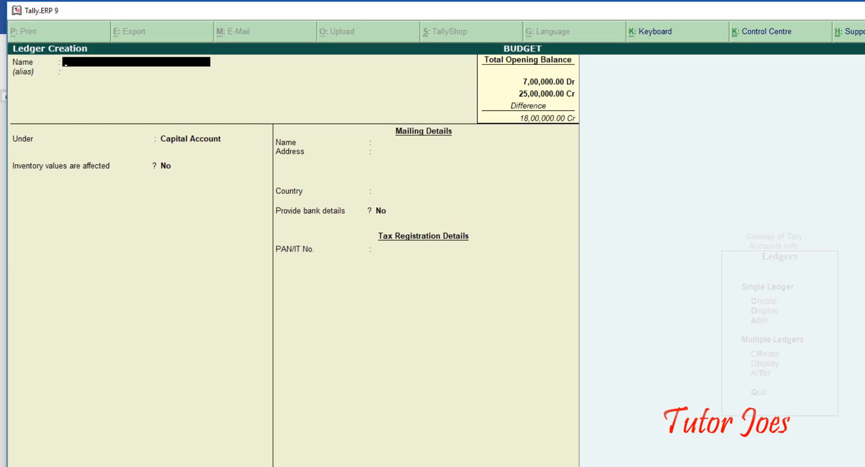
key(Page_Up)
key(Page_Up)
key(Page_Up)
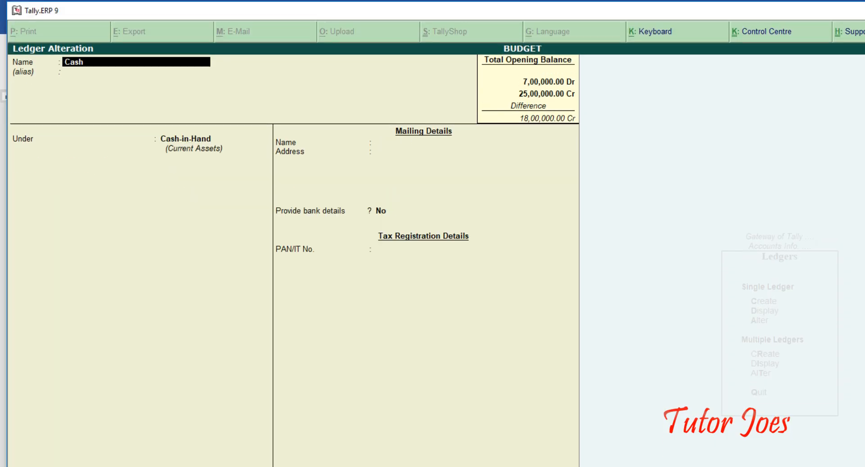
key(Return)
key(Return)
key(Return)
key(Return)
key(Return)
key(Return)
key(Return)
text(1)
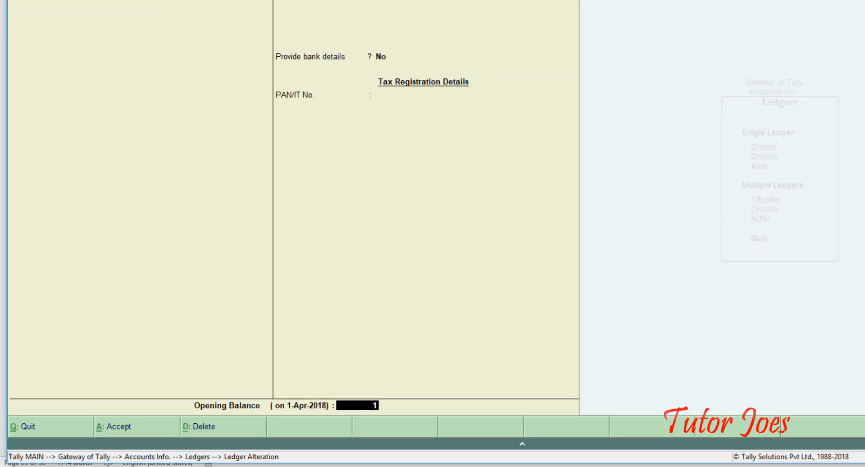
text(3,00,000)
key(Return)
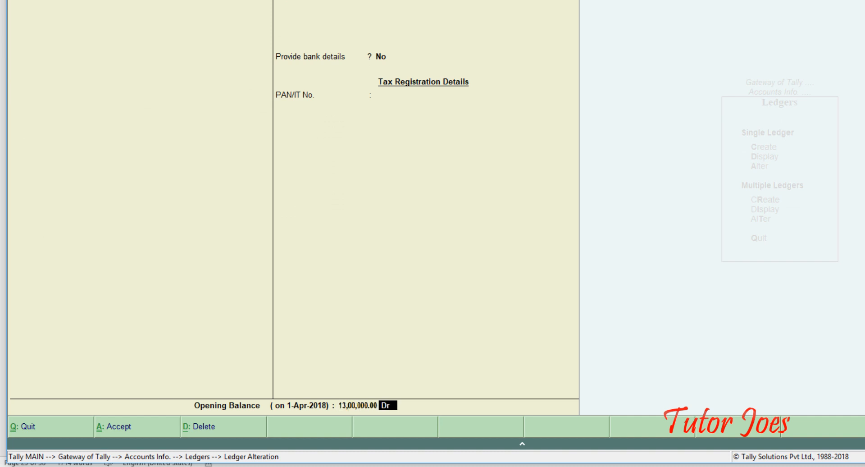
key(Return)
key(Return)
Look up Bank Loan in the Word table and start a Tally ledger named Bank Loan under Loans (Liability), keeping the default mailing details.
key(alt+Tab)
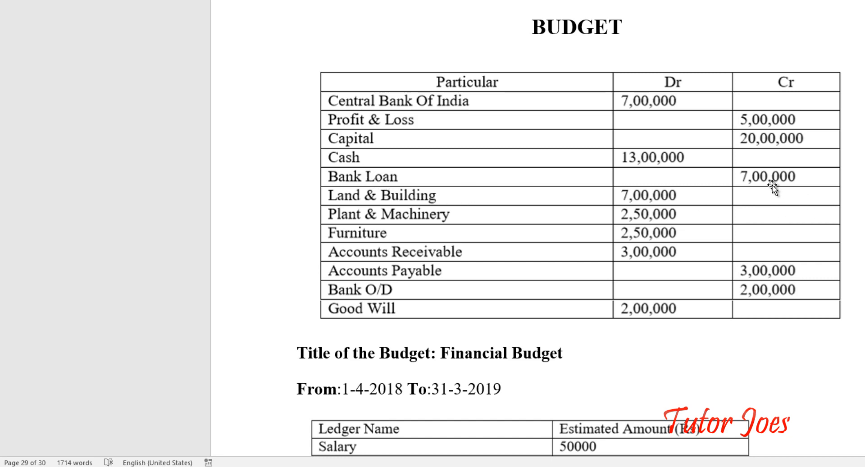
key(alt+Tab)
text(B)
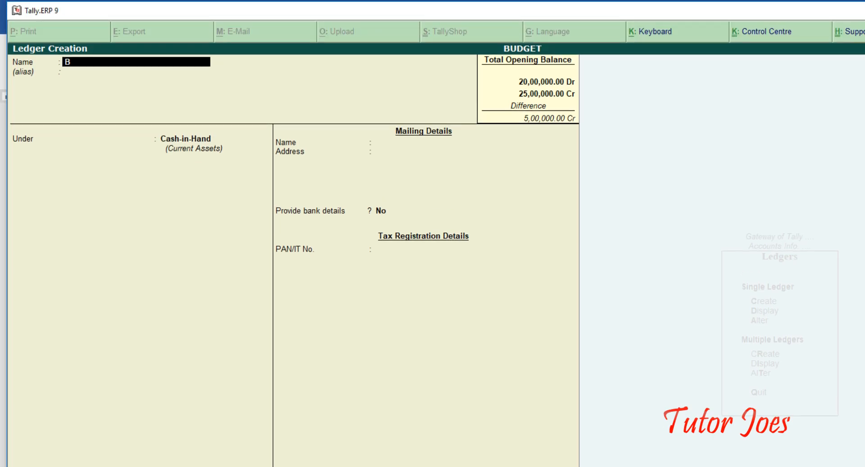
text(ank Loan)
key(Return)
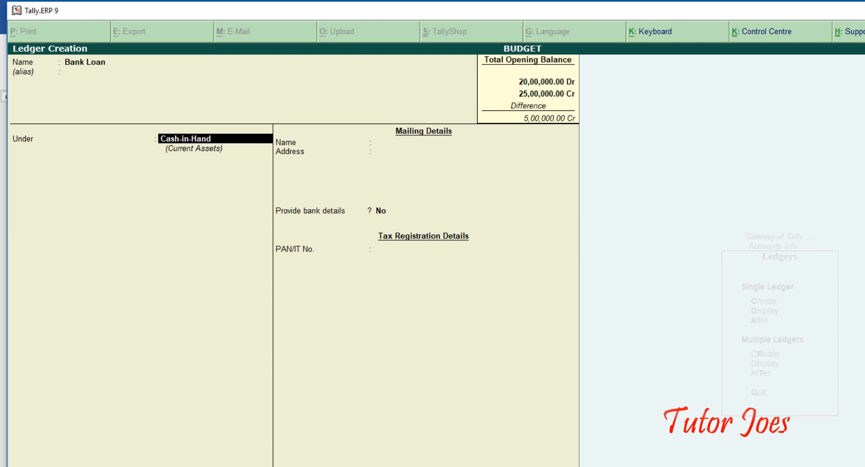
text(Loan)
key(Return)
key(Return)
key(Return)
key(Return)
key(Return)
key(Return)
key(Return)
key(Return)
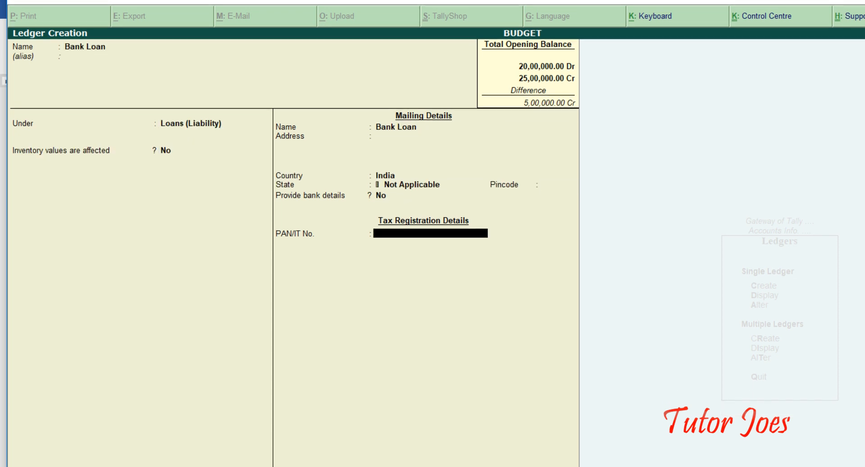
key(Return)
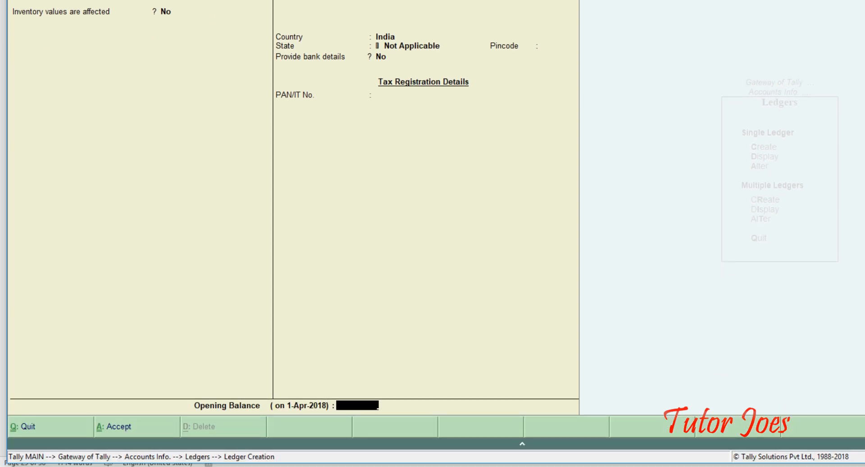
Set the Bank Loan ledger's opening balance to 7,00,000 Cr and save the ledger.
text(700000)
key(Return)
key(Return)
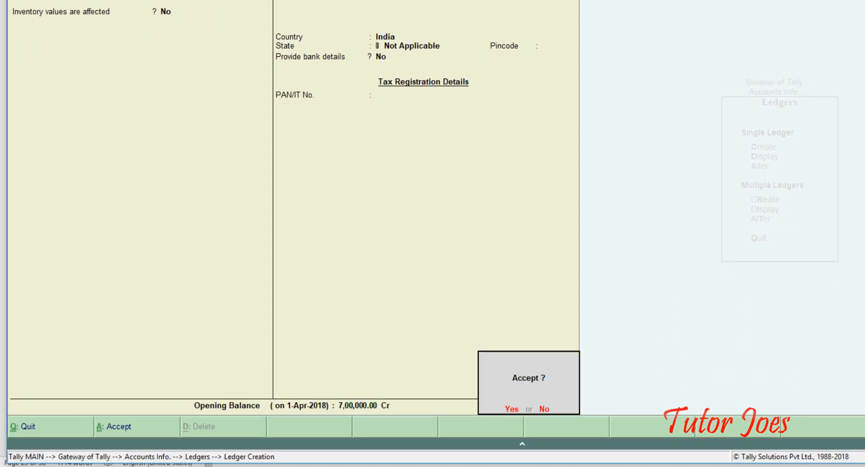
key(Return)
Look up the next entry in the Word table and start a Tally ledger named Land & Building under Fixed Assets, keeping the default details.
key(alt+Tab)
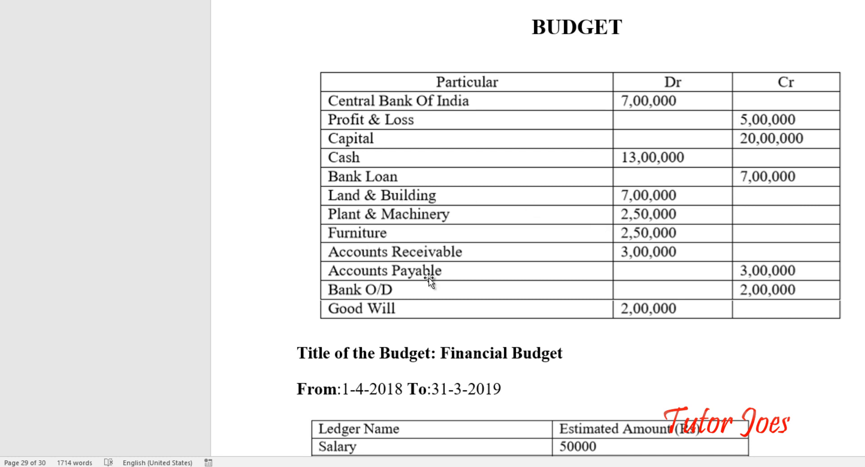
key(alt+Tab)
text(La)
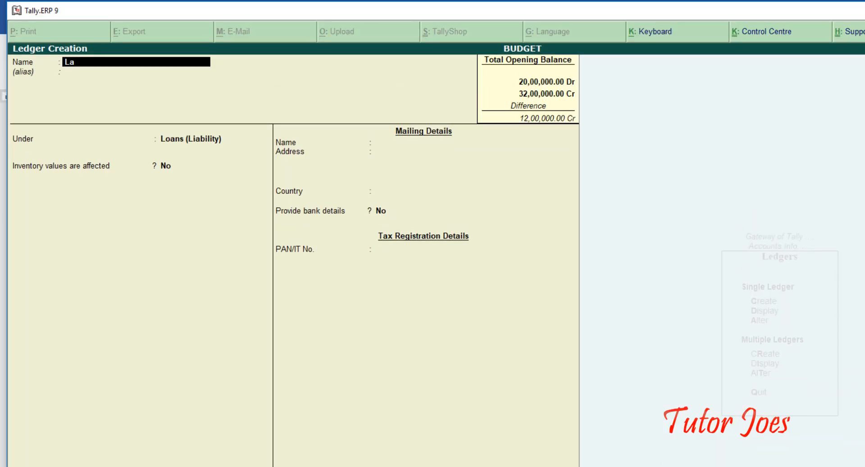
text(nd & Building)
key(Return)
text(F)
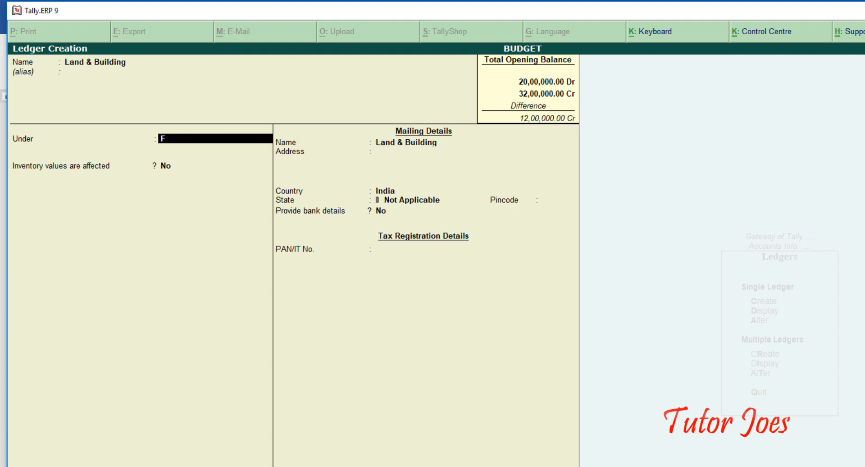
key(Return)
key(Return)
key(Return)
key(Return)
key(Return)
key(Return)
key(Return)
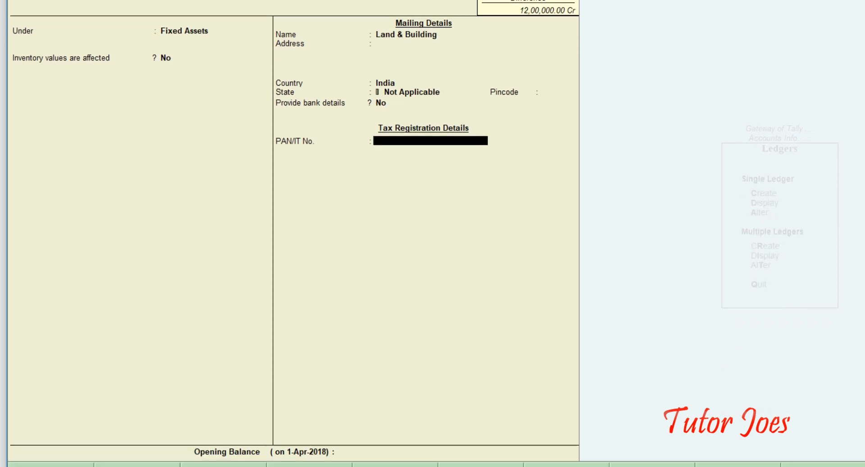
key(Return)
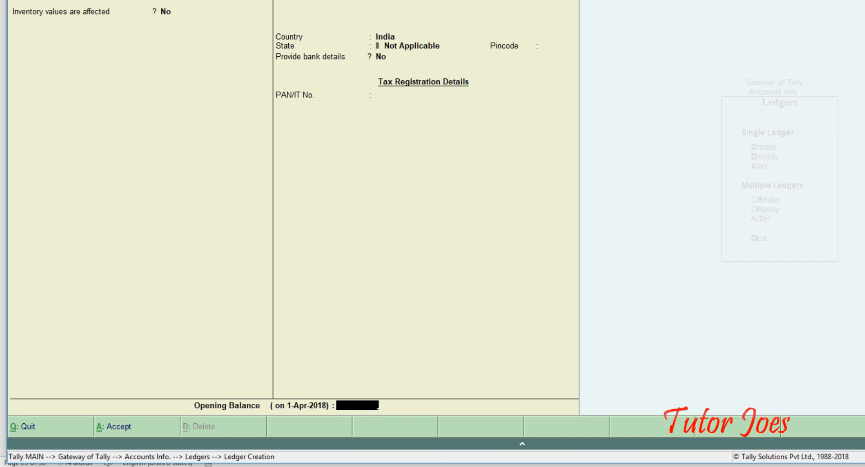
Check the Land & Building amount in the Word table, set the Tally ledger's opening balance to 7,00,000 Dr and save it.
click(437, 466)
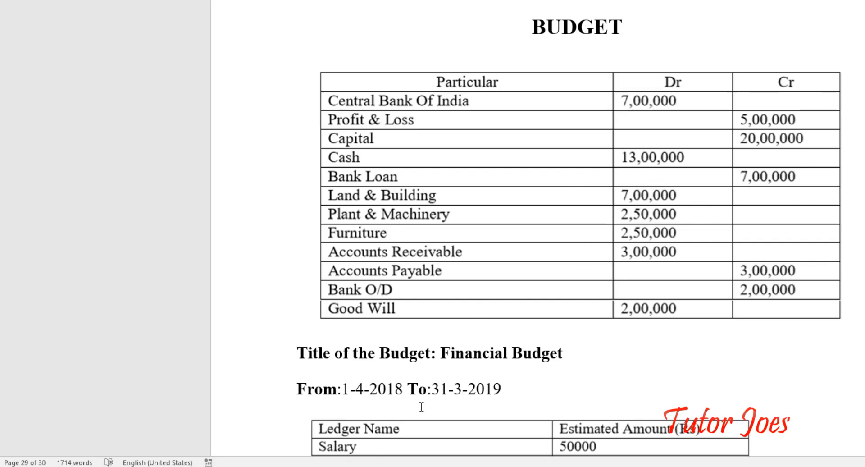
click(424, 466)
text(7,00,000)
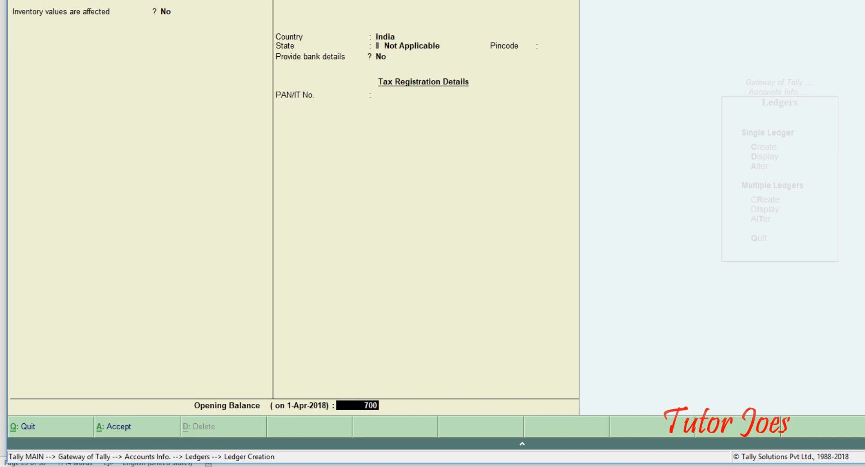
key(Return)
key(Return)
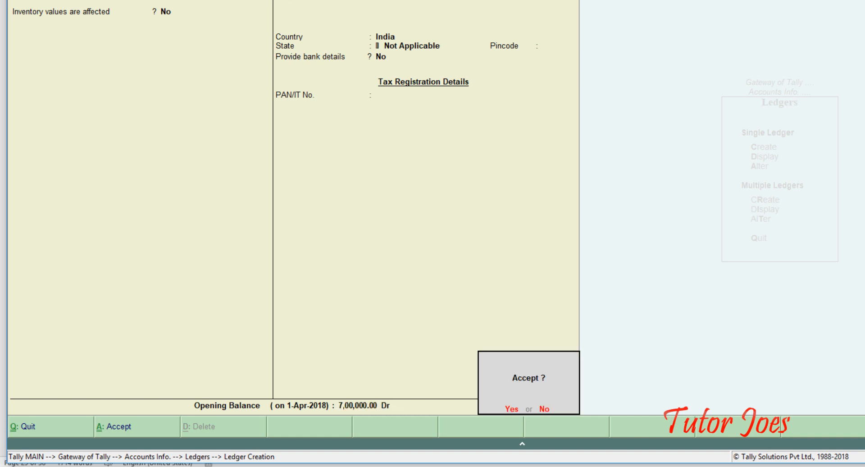
key(Return)
Look up the next entry in the Word table and start a Tally ledger named Plant & Machinery under Fixed Assets, keeping the default details.
click(426, 466)
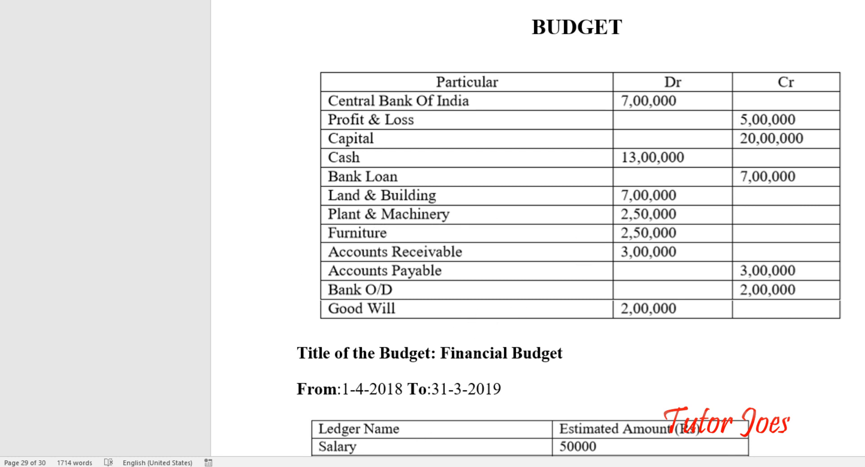
click(417, 466)
text(Plant)
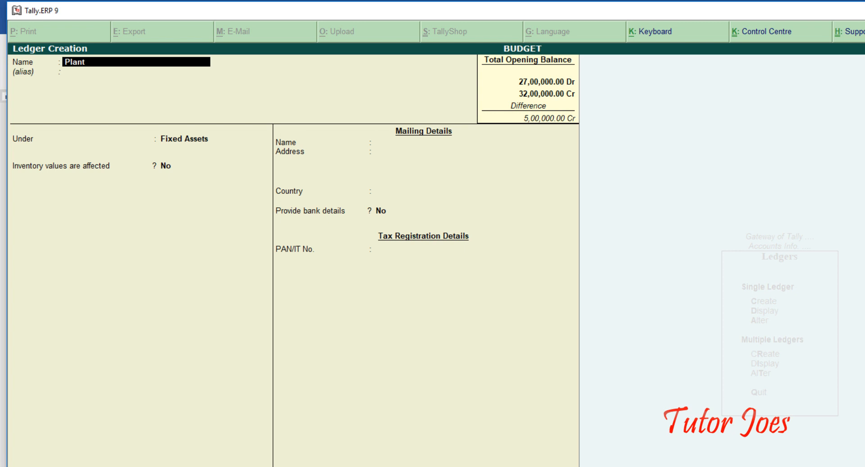
text( & Machinery)
key(Return)
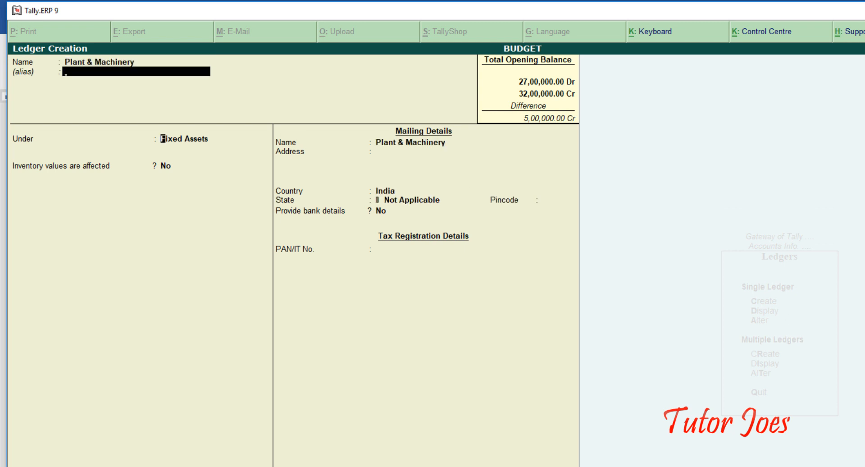
key(Return)
key(Return)
key(Return)
key(Return)
key(Return)
key(Return)
key(Return)
key(Return)
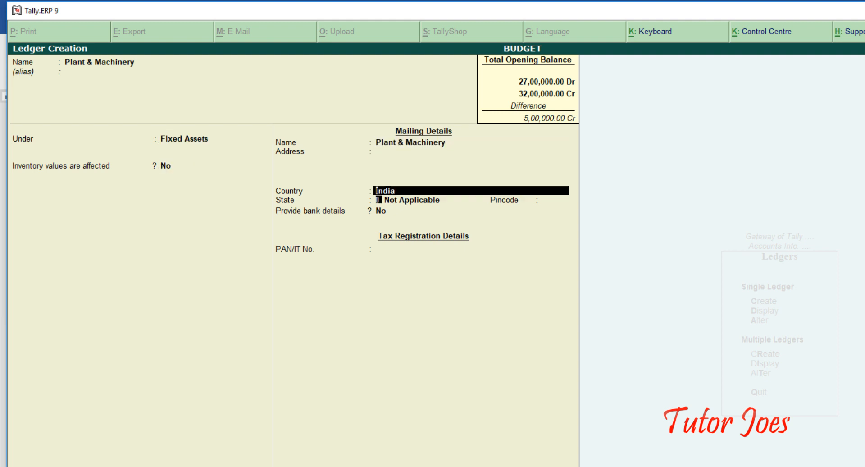
key(Return)
key(Return)
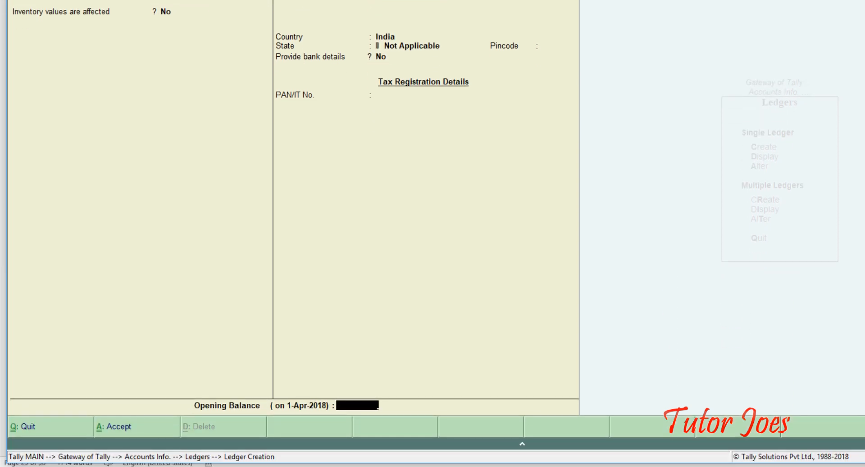
Set the Plant & Machinery ledger's opening balance to 2,50,000 Dr and save the ledger.
text(250000)
key(Return)
key(Return)
key(Return)
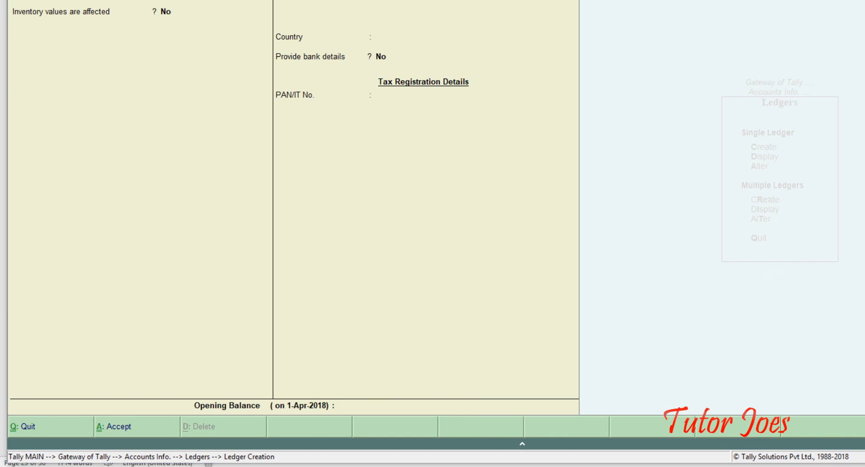
Look up the next entry in the Word table and start a Tally ledger named Furniture under Fixed Assets, keeping the default details.
key(alt+Tab)
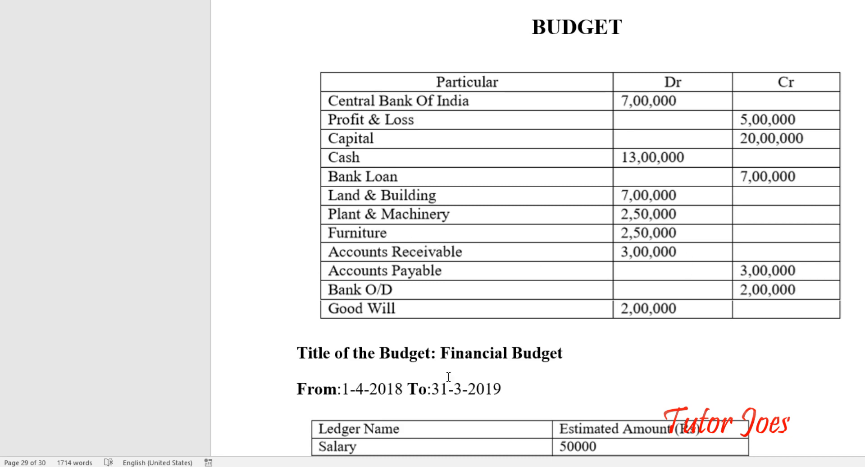
key(alt+Tab)
text(Furni)
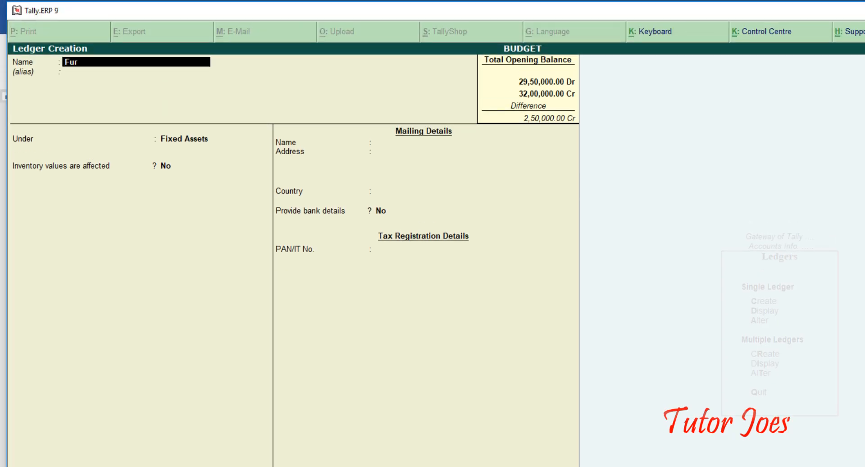
key(BackSpace)
text(ture)
key(Return)
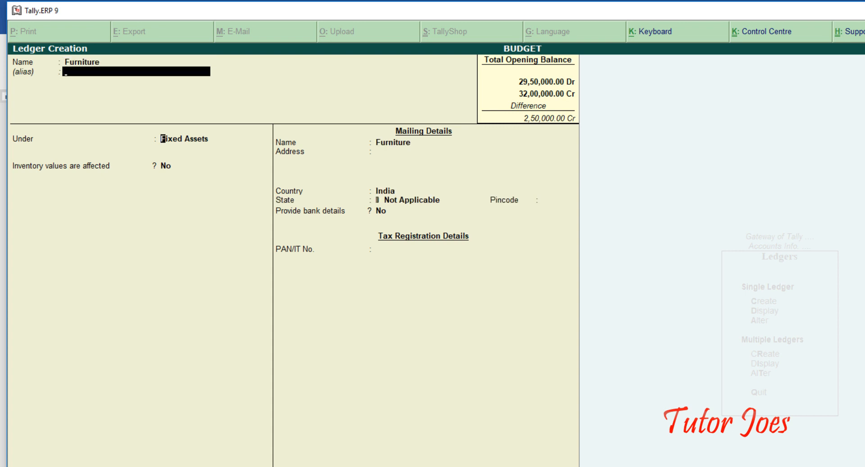
key(Return)
key(Return)
key(Return)
key(Return)
key(Return)
key(Return)
key(Return)
key(Return)
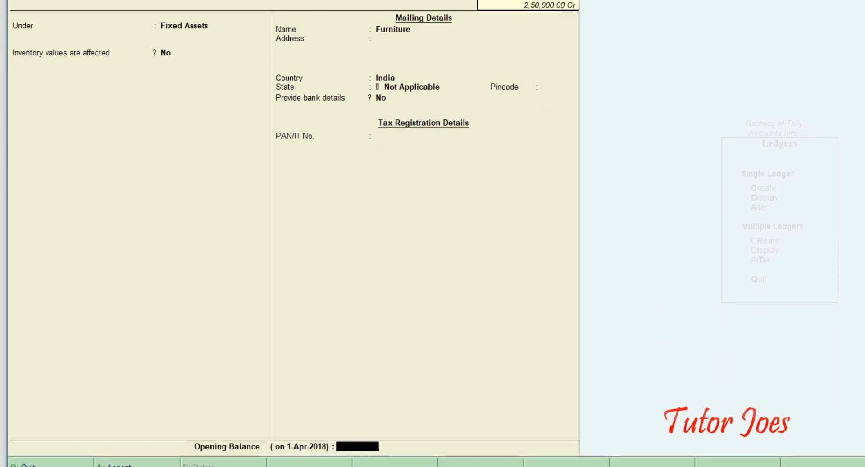
Set the Furniture ledger's opening balance to 2,50,000 Dr and save the ledger.
text(250000)
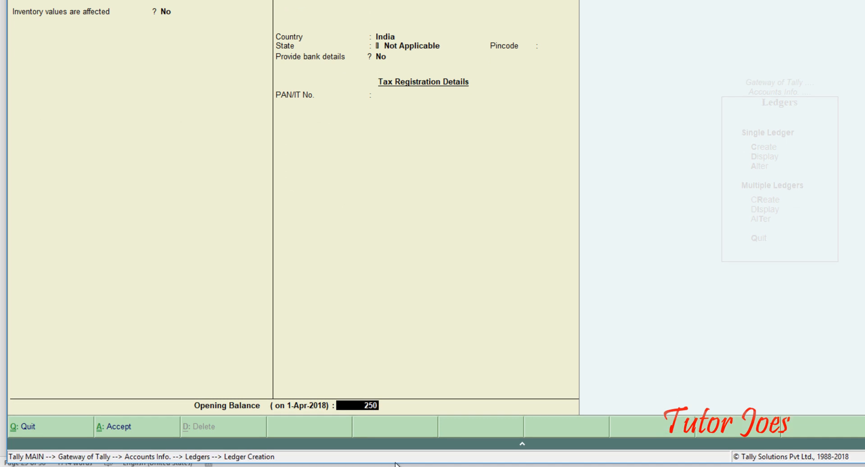
key(Return)
key(Return)
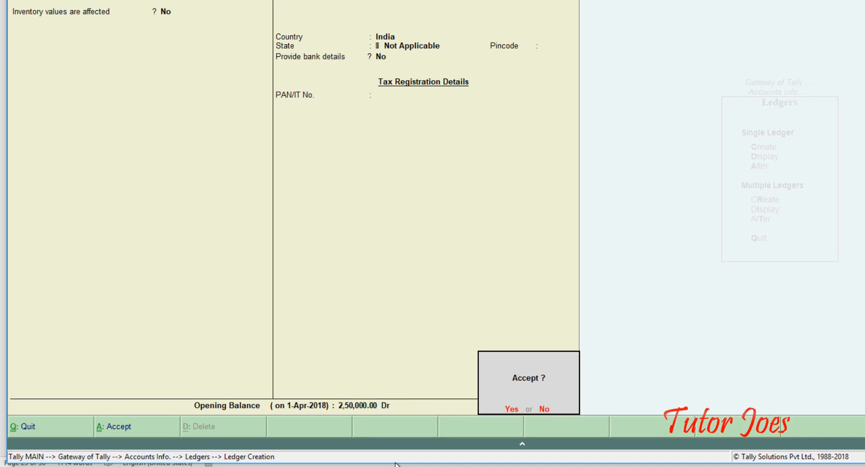
key(Return)
Look up the next entry in the Word table and start a Tally ledger named Accounts Receivable under Current Assets, keeping the default details.
key(alt+Tab)
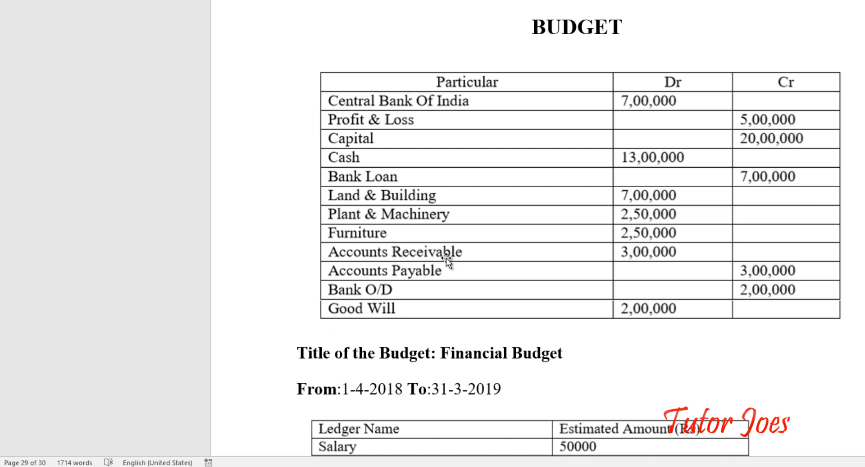
key(alt+Tab)
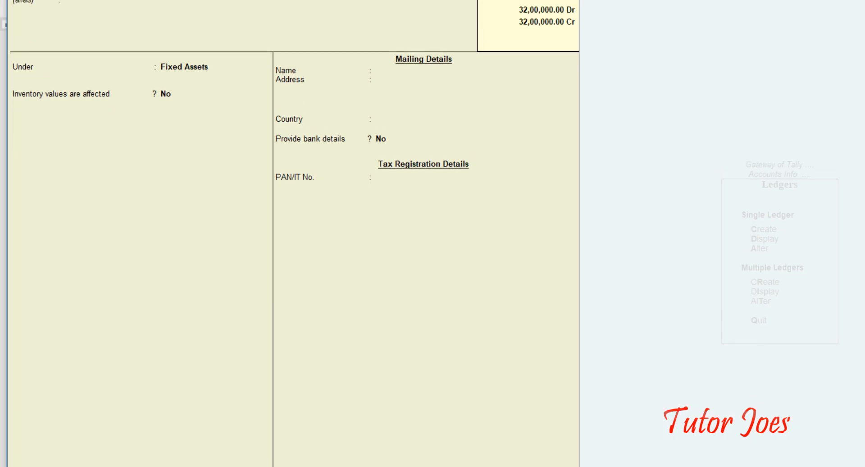
text(Account)
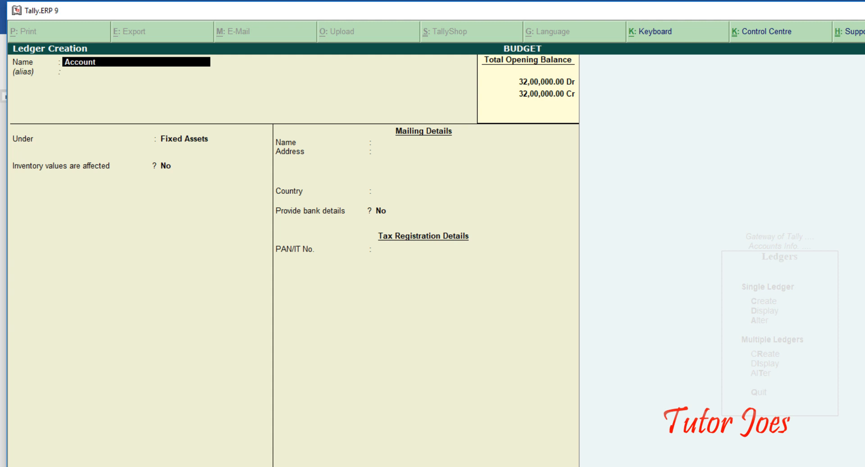
text(s Rece)
text(ivable)
key(Return)
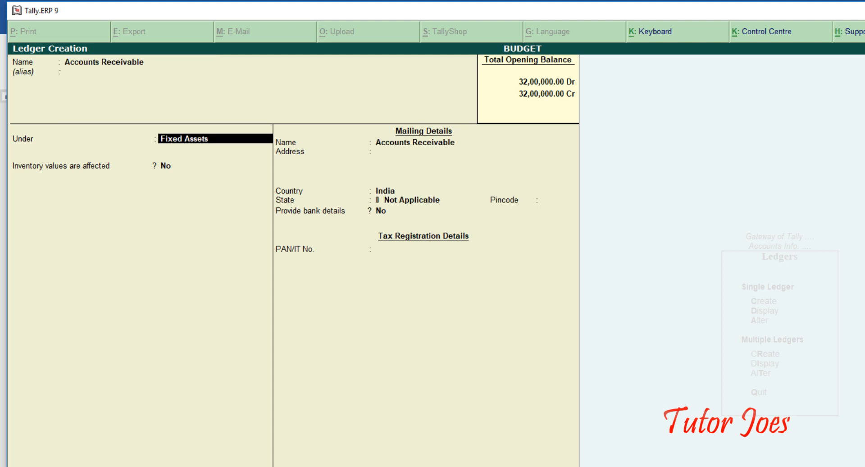
text(Cu)
key(Return)
key(Return)
key(Return)
key(Return)
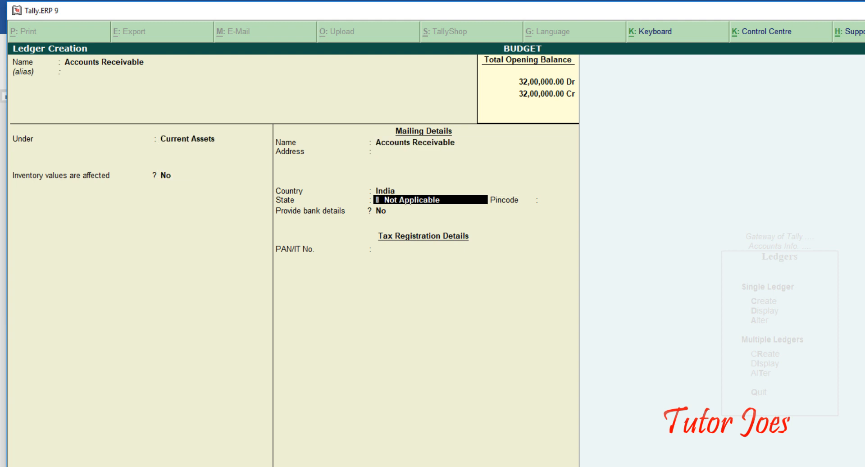
key(Return)
key(Return)
key(Return)
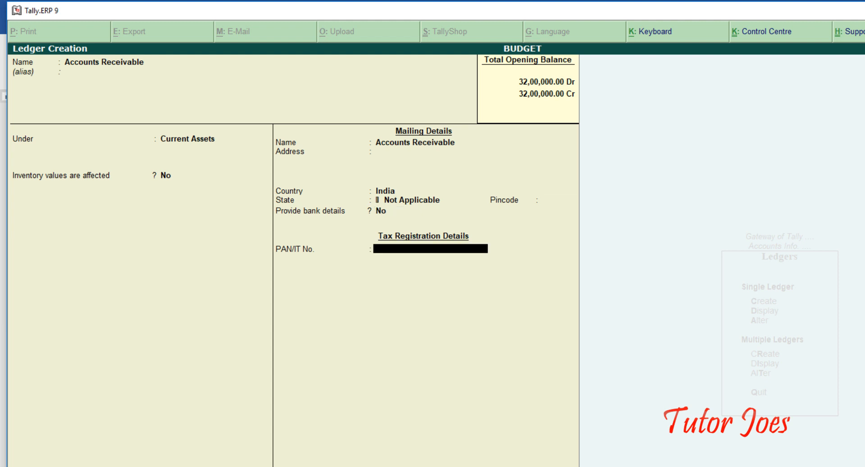
key(Return)
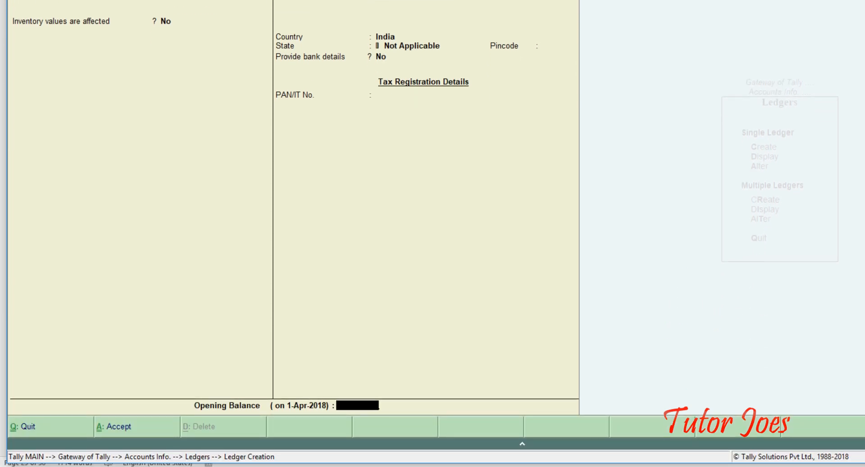
Set the Accounts Receivable ledger's opening balance to 3,00,000 Dr, save it and switch to the Word table for the next entry.
text(300000)
key(Return)
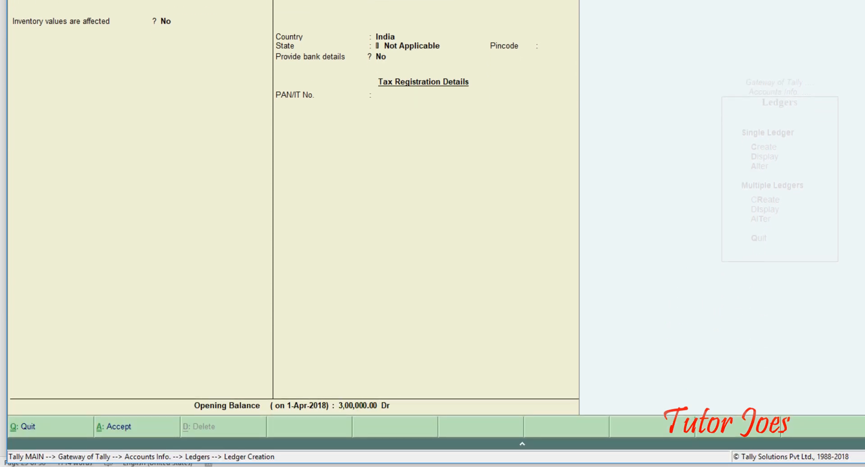
key(Return)
key(Return)
key(alt+Tab)
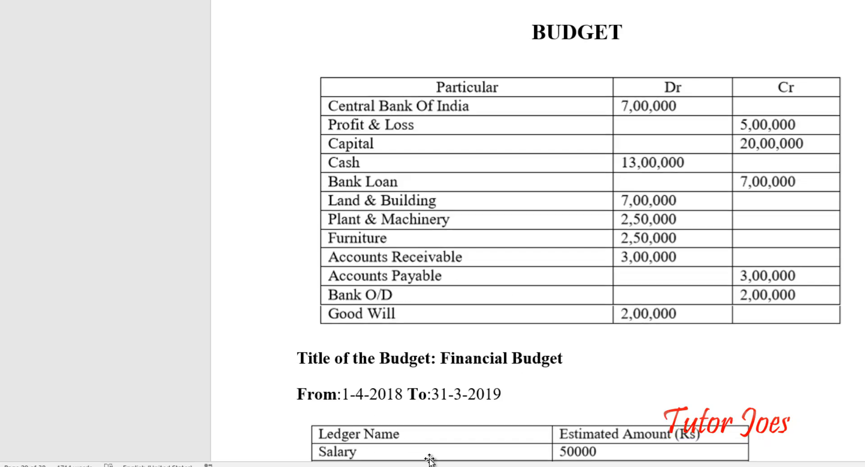
Switch to Tally and start a ledger named Accounts Payable under Current Liabilities.
key(alt+Tab)
text(Acc)
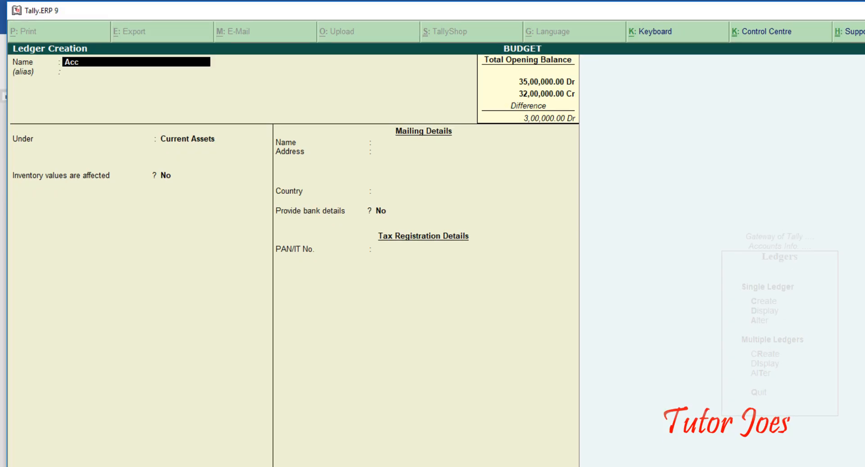
text(ounts Payable)
key(Return)
key(Return)
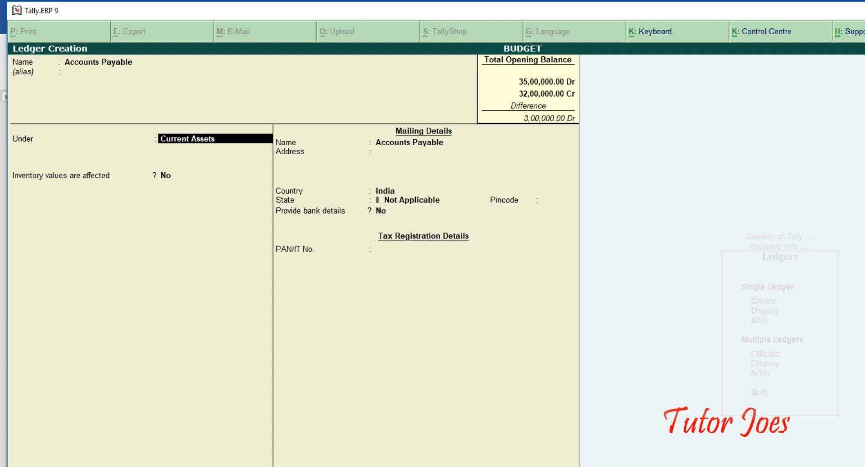
text(Cu)
key(Return)
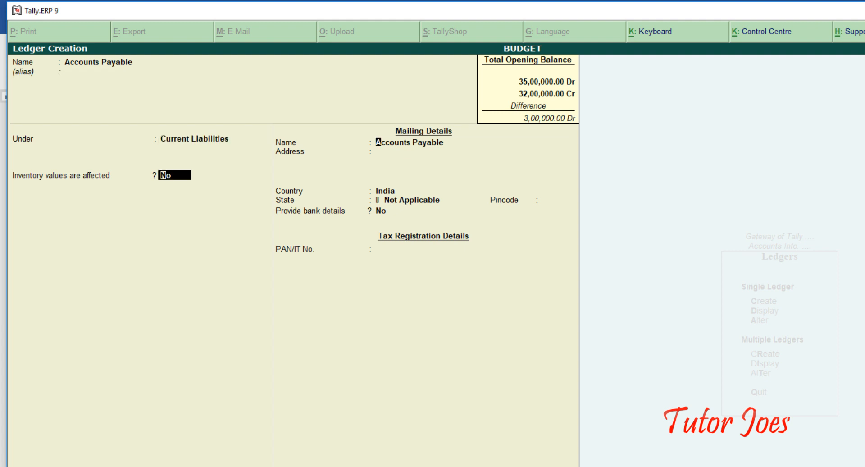
Keep the Accounts Payable ledger's default details, set its opening balance to 3,00,000 Cr and save it.
key(Return)
key(Return)
key(Return)
key(Return)
key(Return)
key(Return)
key(Return)
text(300000)
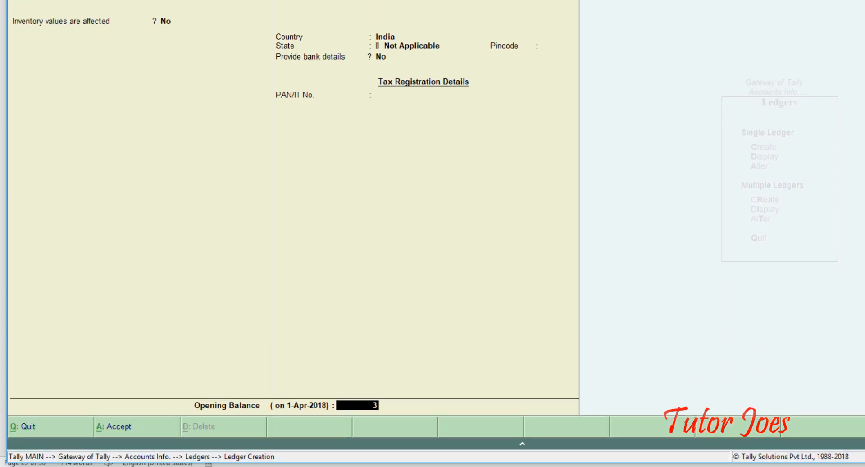
key(Return)
key(Return)
key(Return)
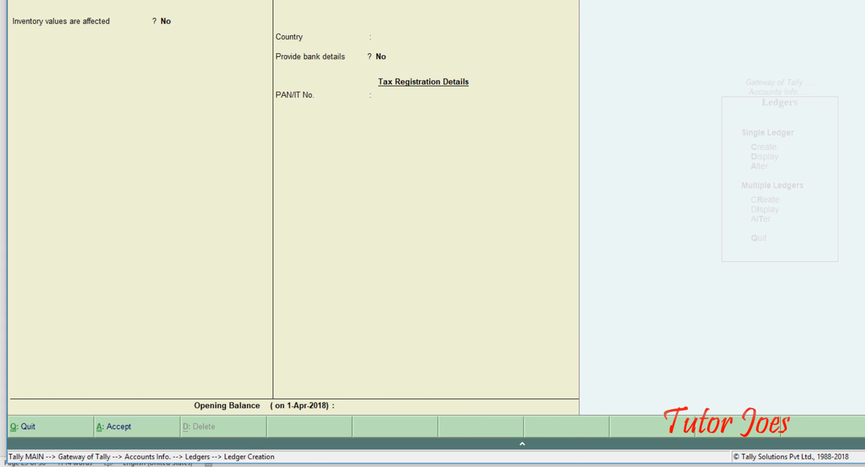
Look up the next entry in the Word table and start a Tally ledger named Bank O/d under Bank OD A/c.
key(alt+Tab)
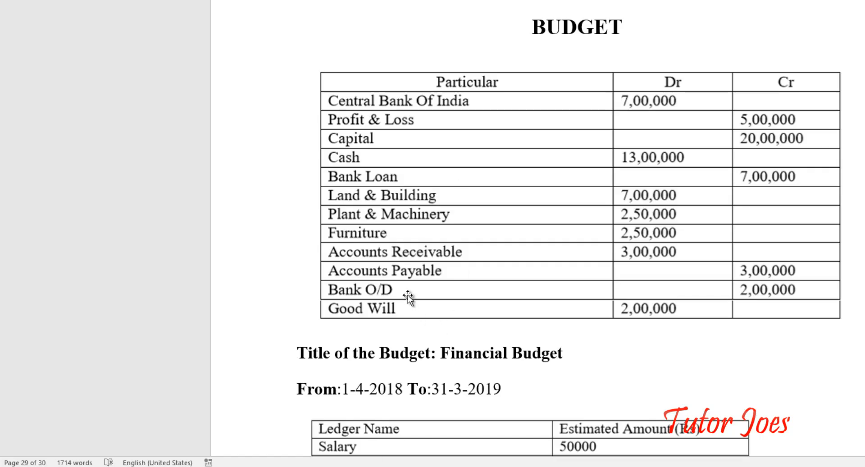
key(alt+Tab)
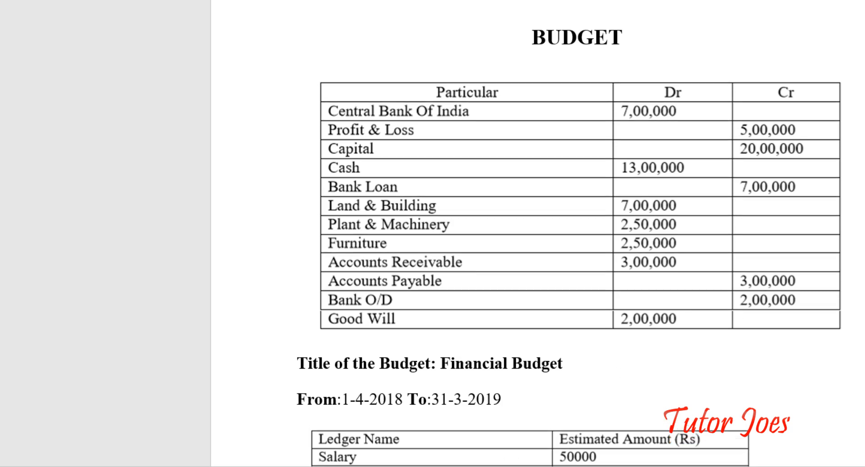
text(Bank)
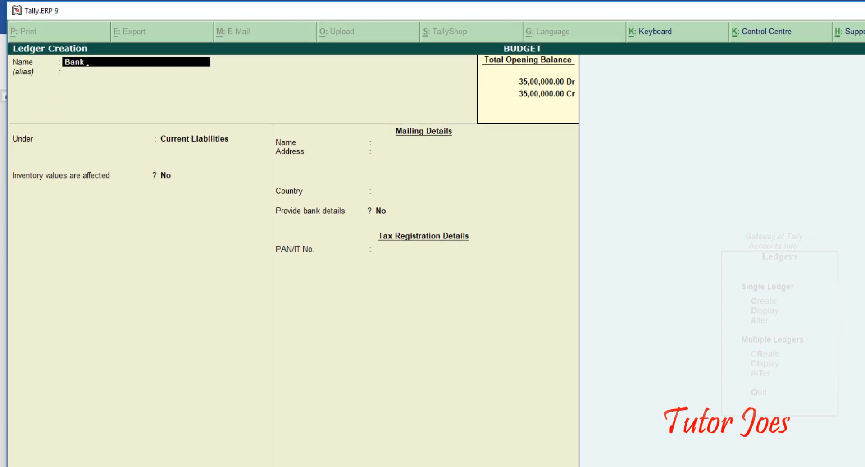
text( O/d)
key(Return)
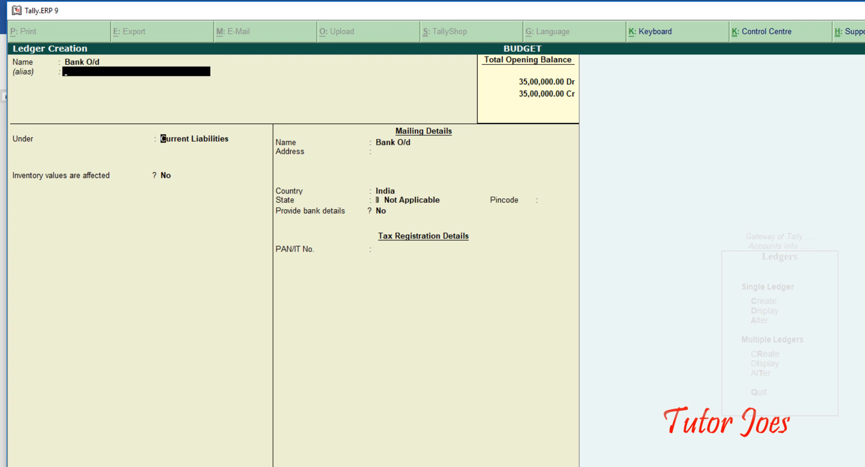
key(Return)
text(Bank)
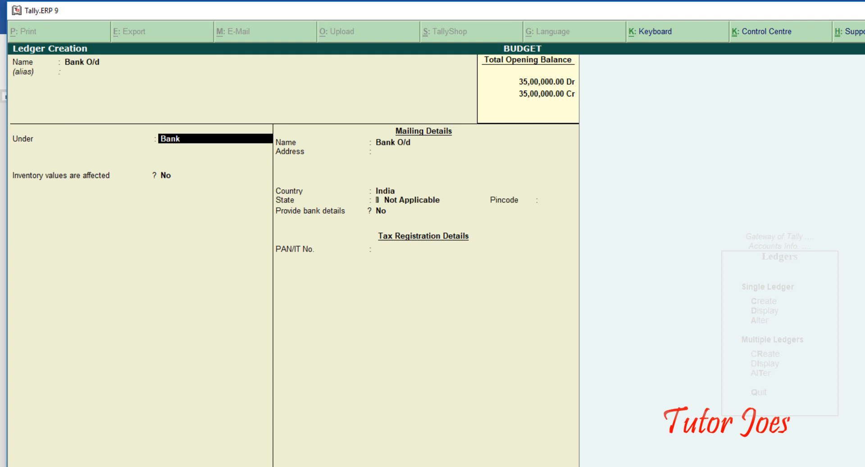
key(Return)
Keep the Bank O/d ledger's default bank and mailing details, set its opening balance to 2,00,000 Cr and save it.
key(Return)
key(Return)
key(Return)
key(Return)
key(Return)
key(Return)
key(Return)
key(Return)
key(Return)
key(Return)
key(Return)
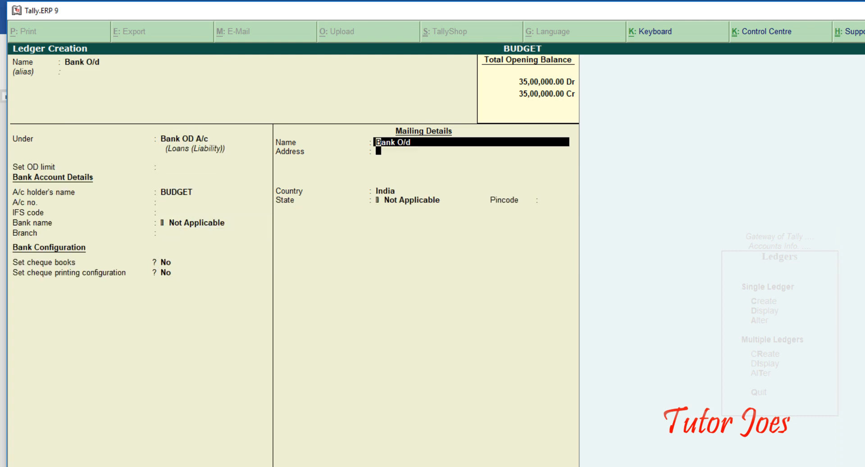
key(Return)
key(Return)
text(20000)
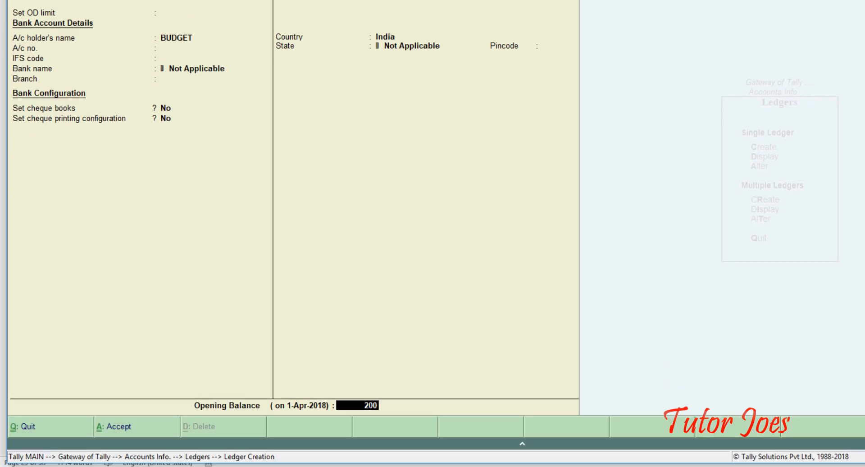
key(Return)
key(Return)
key(Return)
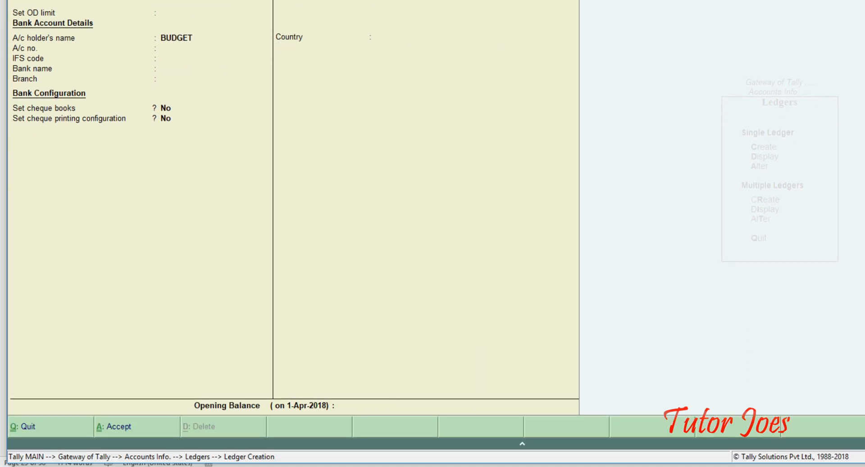
Look up the last entry in the Word table and start a Tally ledger named Good Will under Fixed Assets.
key(alt+Tab)
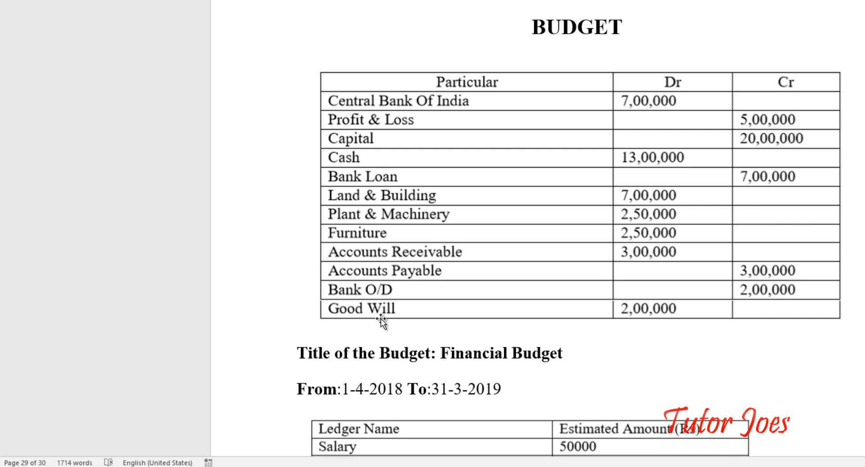
key(alt+Tab)
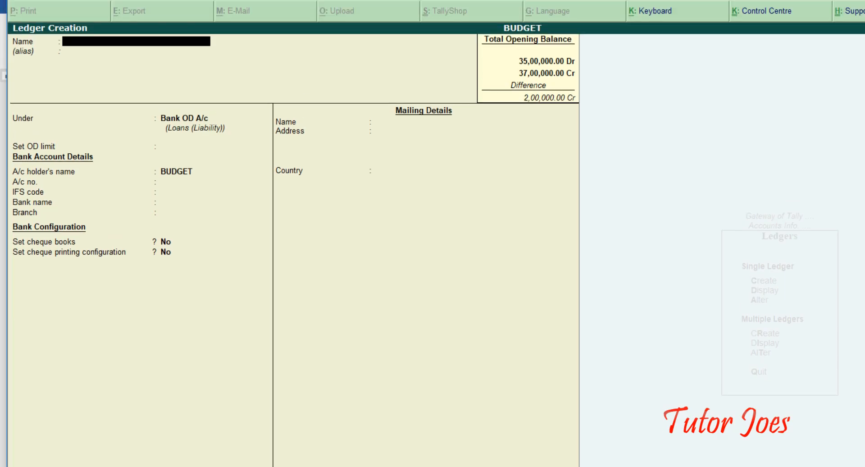
text(Gogo)
key(BackSpace)
key(BackSpace)
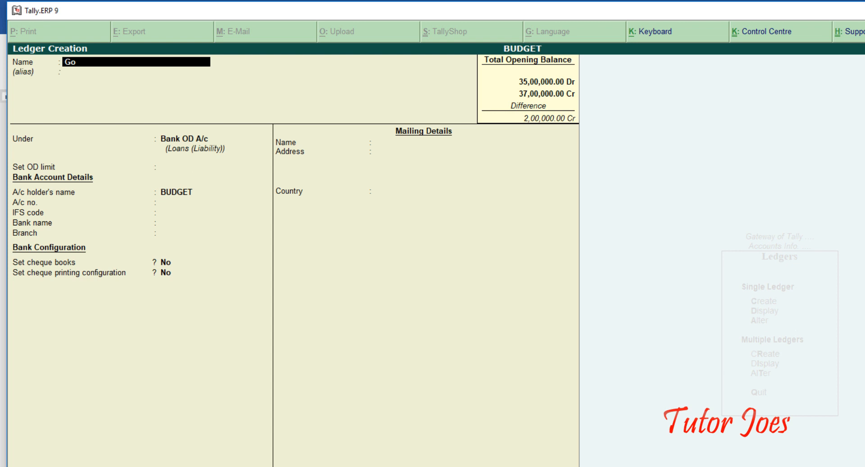
text(od Will)
key(Return)
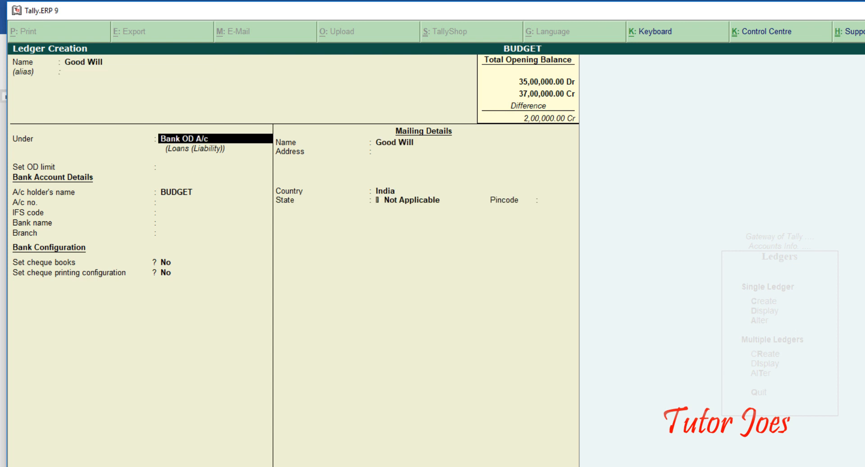
text(Fi)
key(Return)
Keep the Good Will ledger's default details, set its opening balance to 2,00,000 Dr and save it.
key(Return)
key(Return)
key(Return)
key(Return)
key(Return)
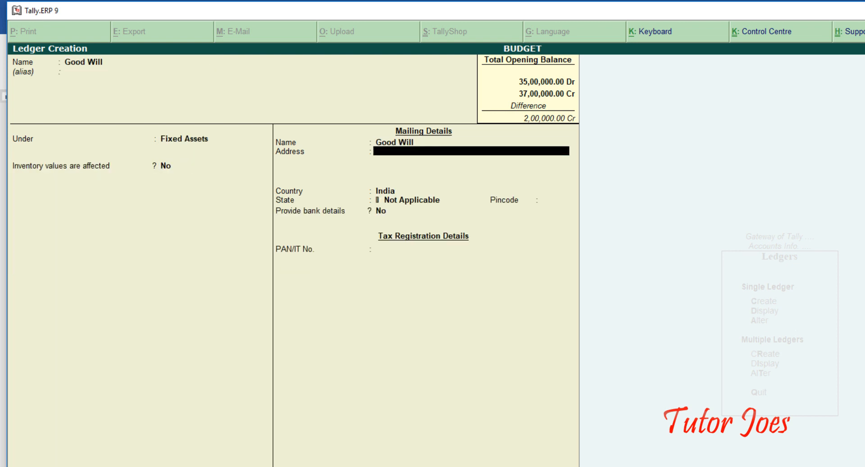
key(Return)
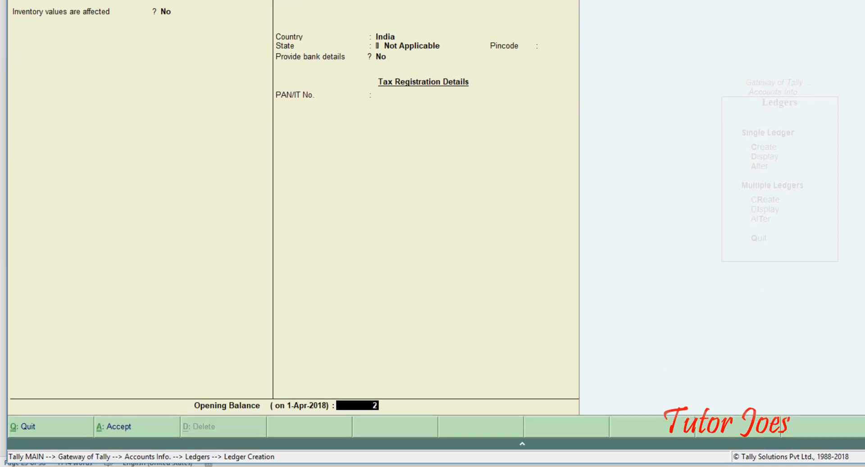
text(200000)
key(Return)
key(Return)
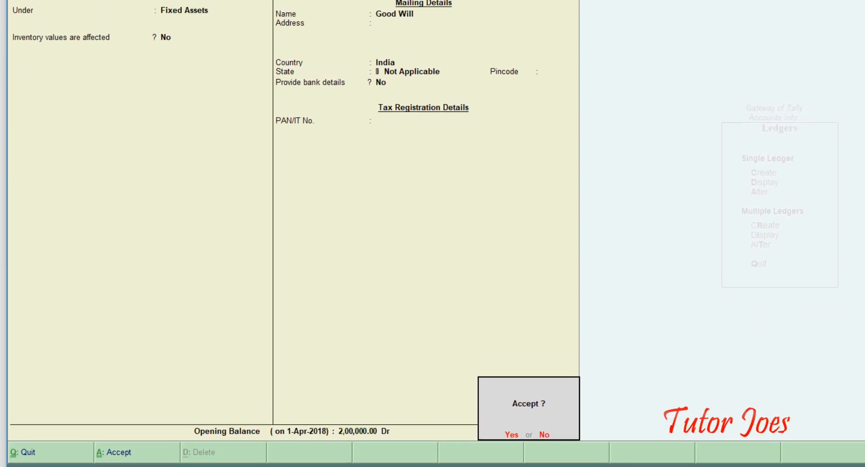
key(Return)
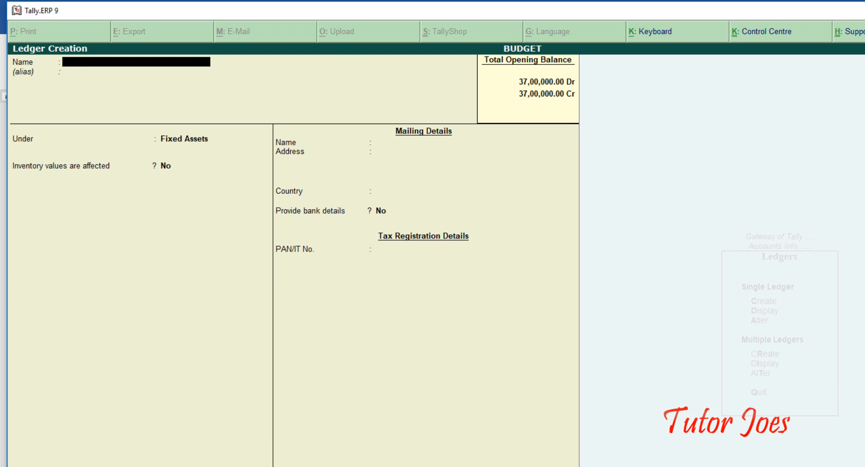
Review the Financial Budget and Infrastructure Budget tables in the Word document, and return to Tally.
key(alt+Tab)
scroll(530, 285, down, 5)
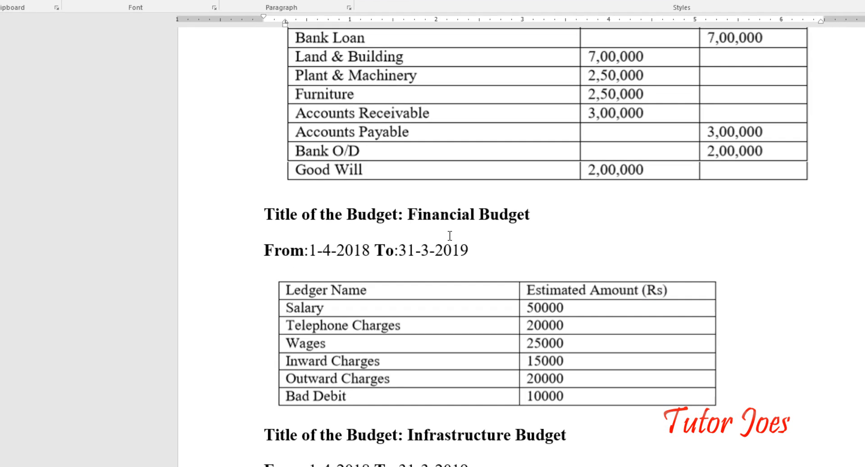
scroll(503, 366, down, 3)
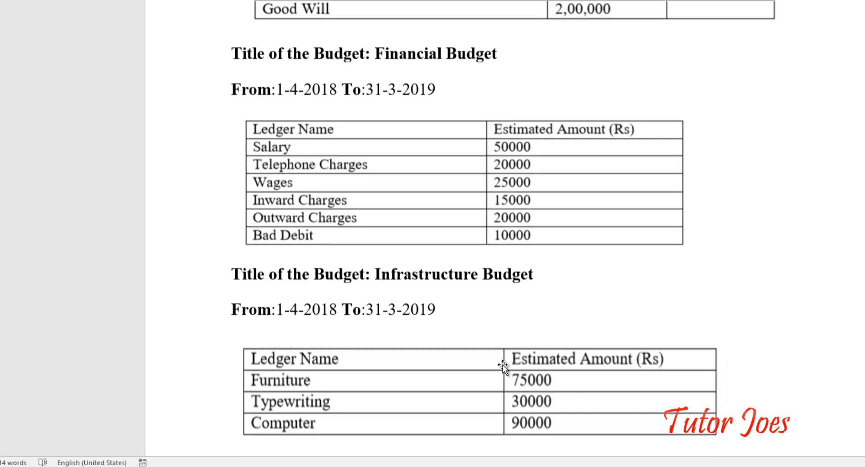
key(alt+Tab)
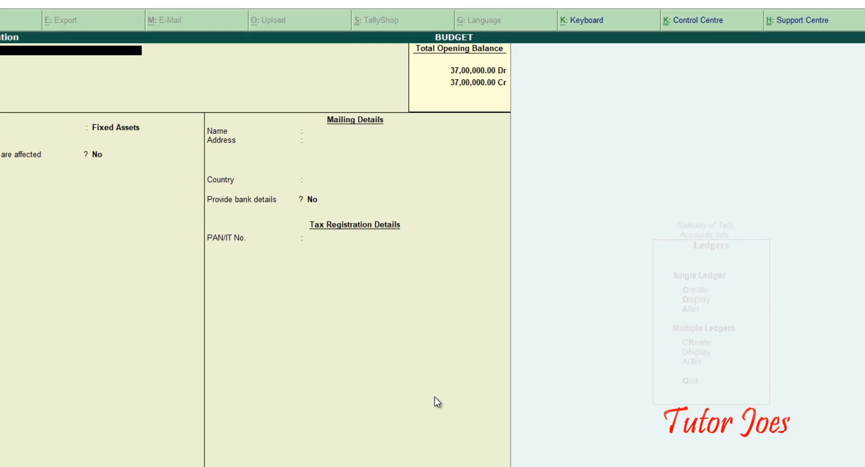
Leave ledger creation and set Maintain budgets and controls to Yes in the company's accounting features.
key(Escape)
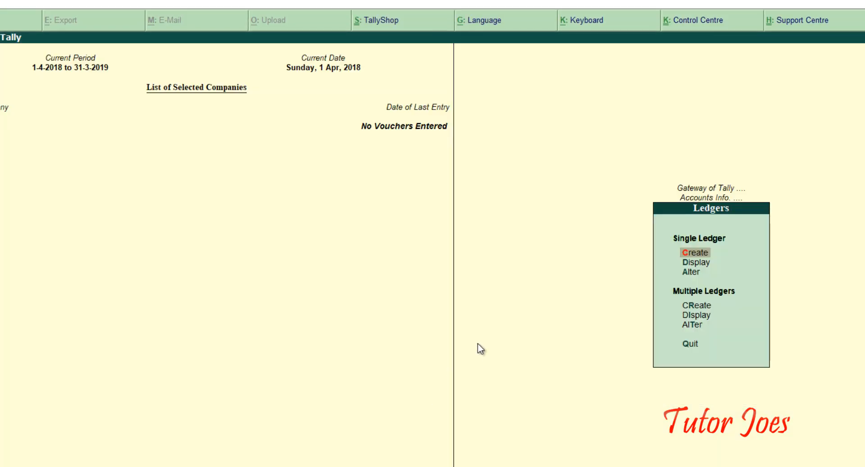
key(F11)
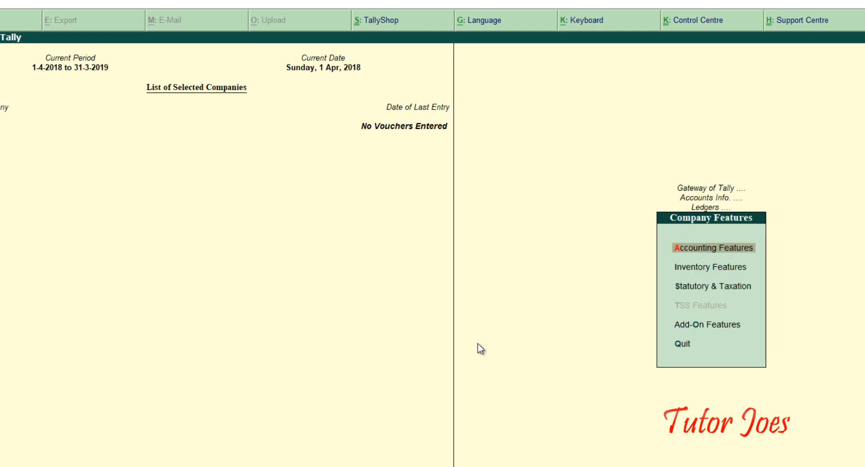
key(Return)
key(Return)
key(Return)
key(Return)
key(Return)
key(Return)
key(Return)
key(Return)
key(Return)
key(Return)
key(Return)
key(Return)
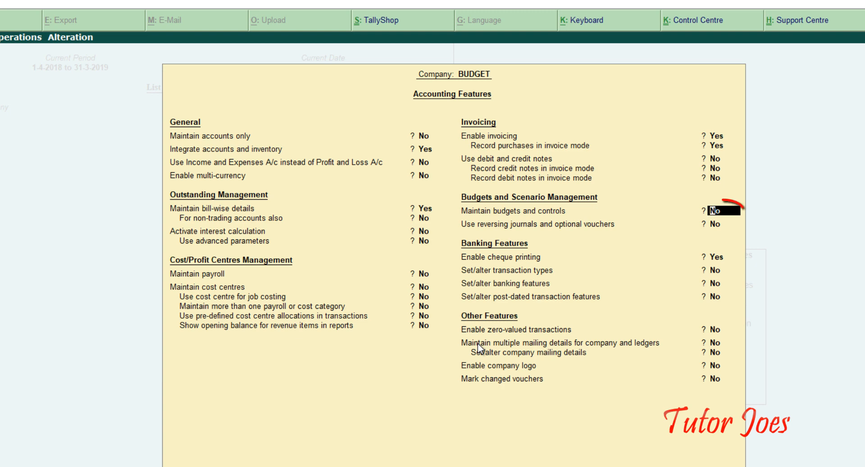
text(y)
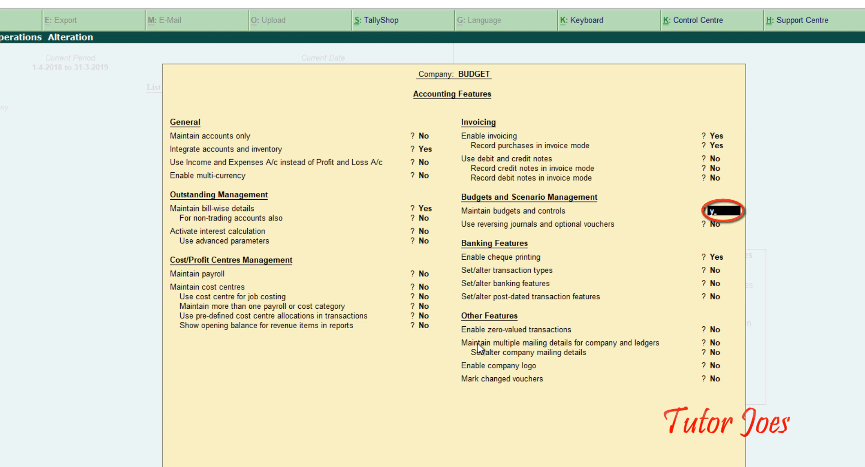
Keep the remaining accounting features at their current settings, save them and return to Accounts Info.
key(Return)
key(Return)
key(Return)
key(Return)
key(Return)
key(Return)
key(Return)
key(Return)
key(Return)
key(Return)
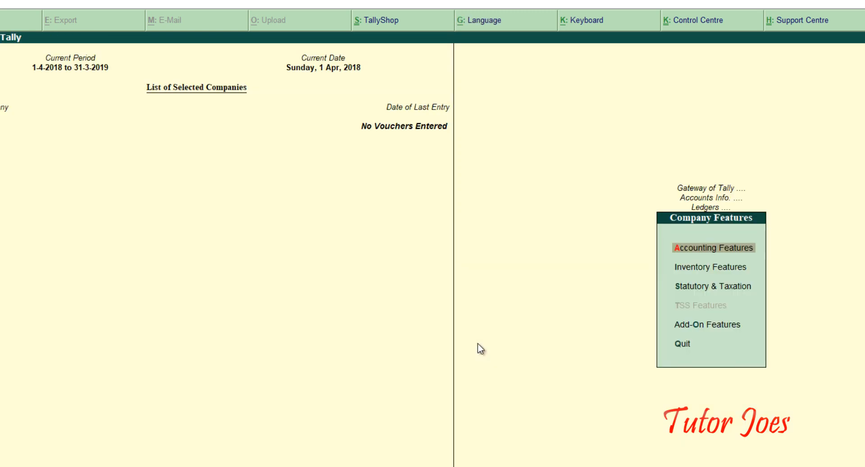
key(Escape)
key(Escape)
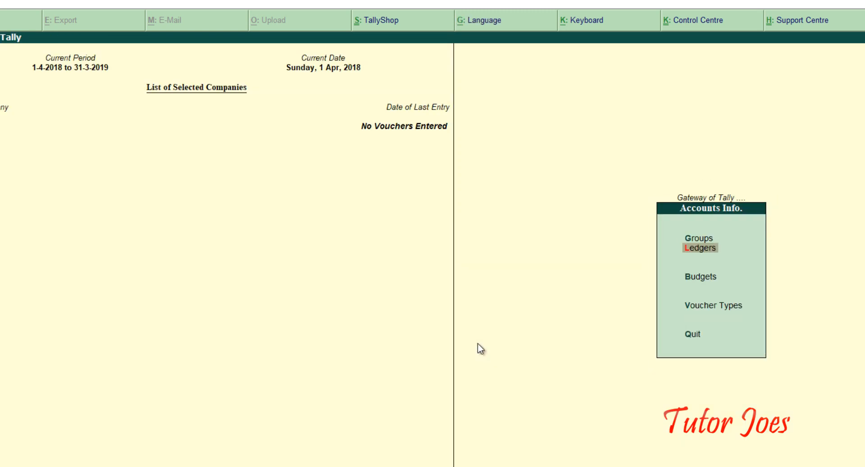
Start a new budget named Financial Budget under Primary and switch to the Word document to look up its period.
key(Down)
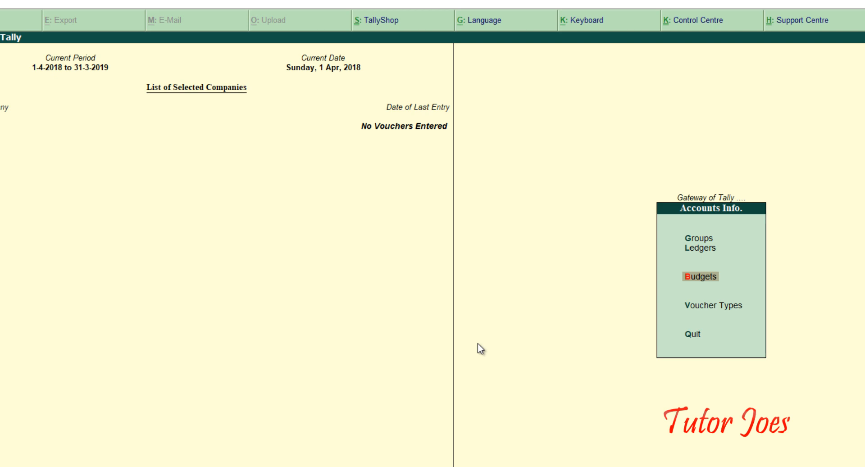
key(Return)
key(Return)
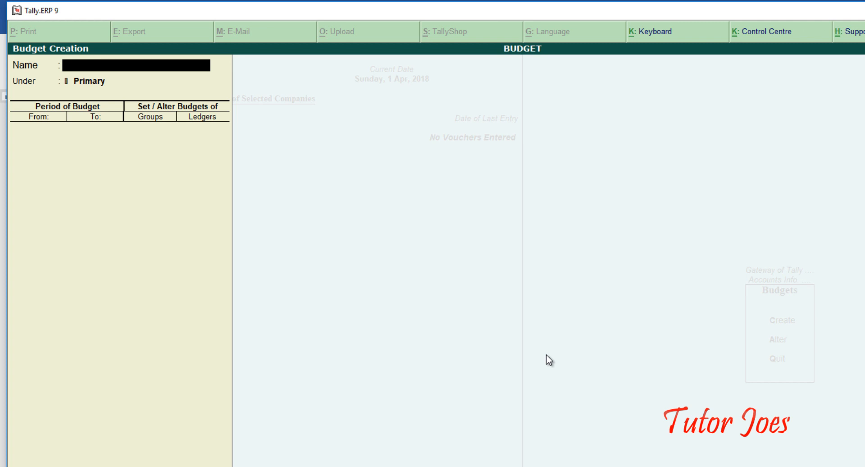
text(Financial Budget)
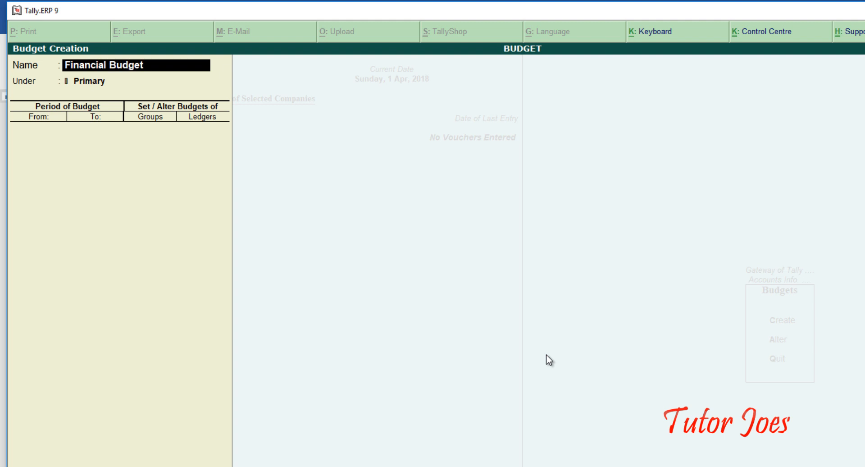
key(Return)
key(Return)
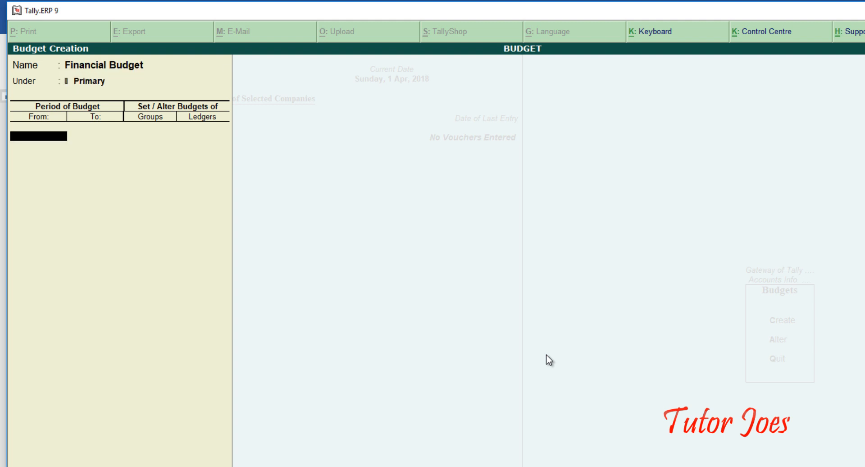
click(406, 466)
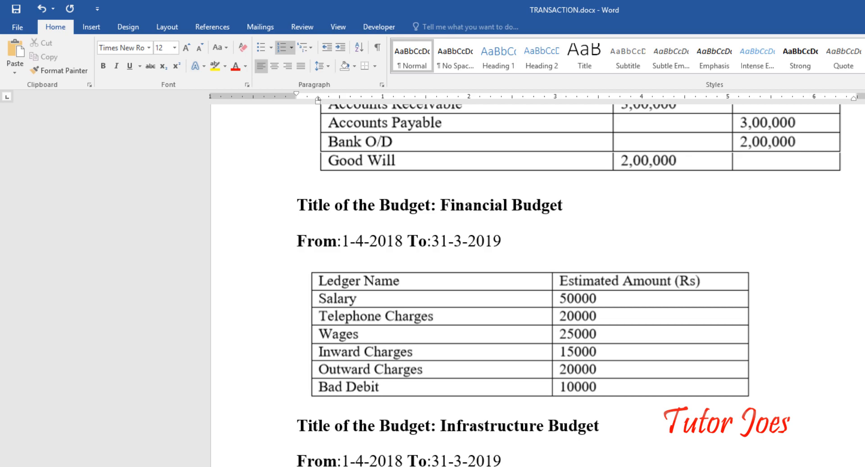
Return to Tally and set the Financial Budget's period from 1-4-2018 to 31-3-2019.
click(465, 466)
text(1)
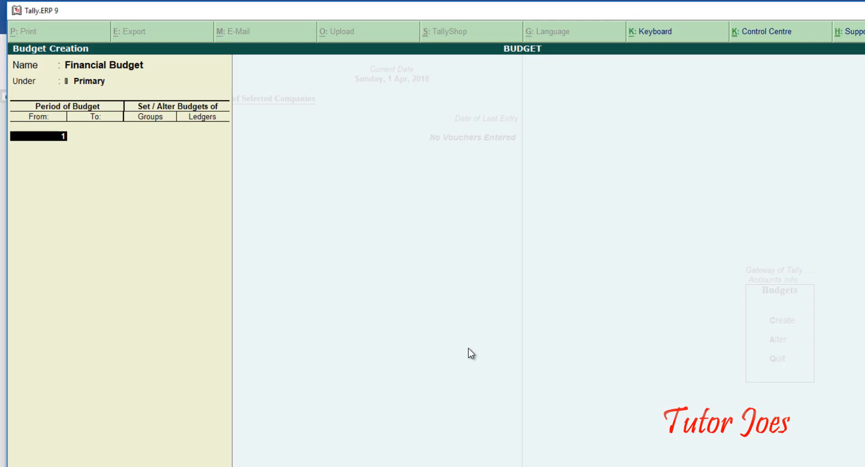
text(4-)
key(BackSpace)
key(BackSpace)
text(-4-2)
text(018)
key(Return)
text(31-3)
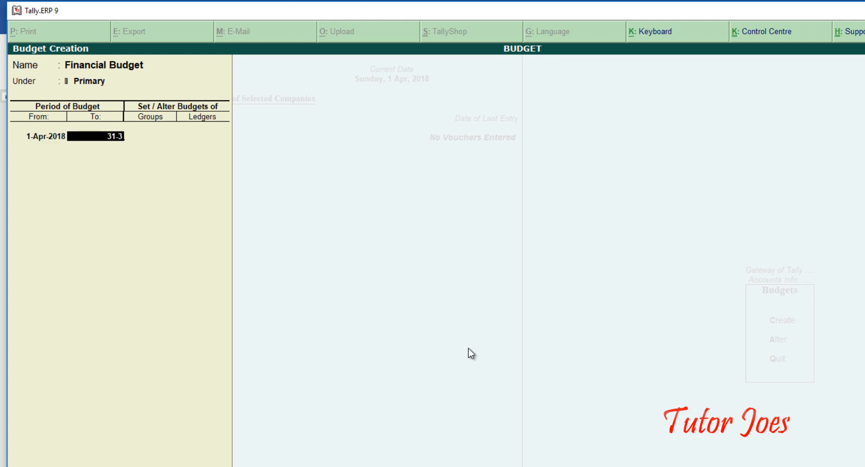
text(-2019)
key(Return)
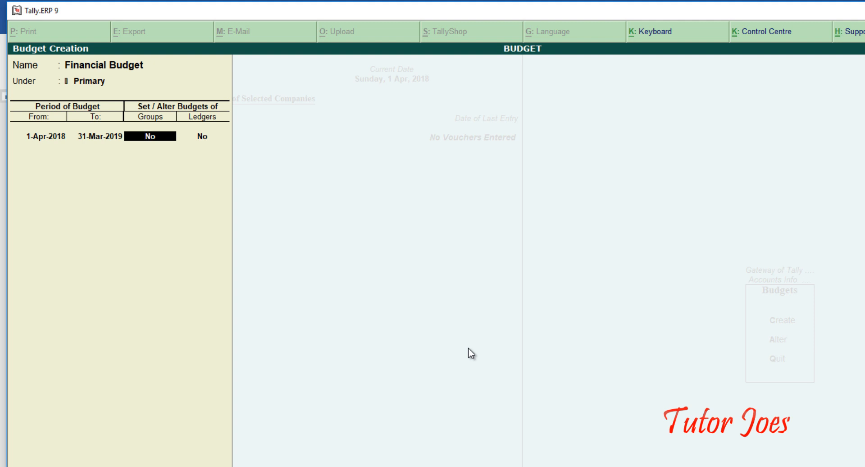
Set group budgets to Yes for the Financial Budget and switch to the Word document to look up the estimated amounts.
text(y)
key(Return)
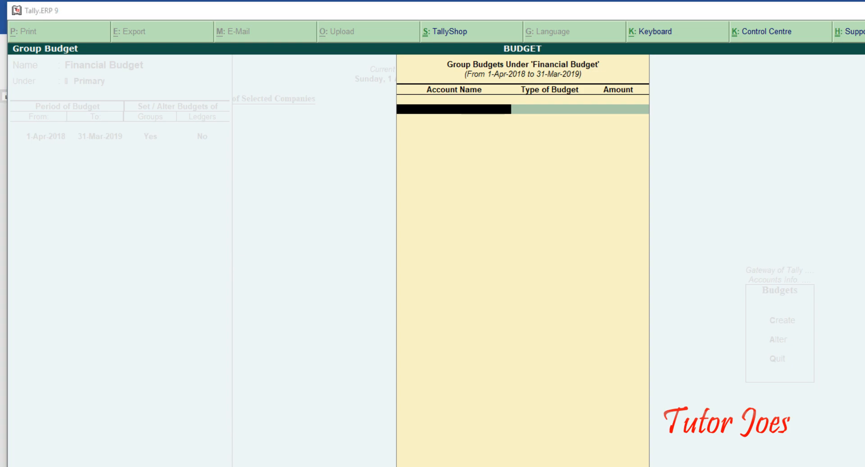
key(alt+Tab)
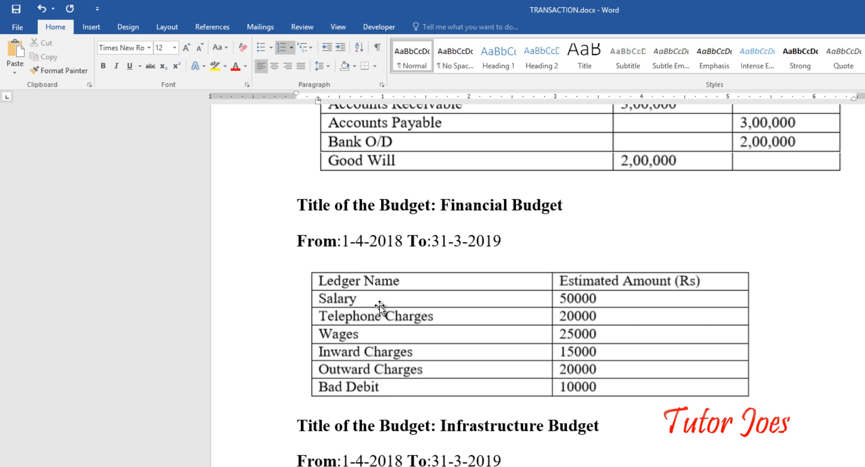
Open the Calculator and move it clear of the Financial Budget table's amounts.
key(super)
text(ca)
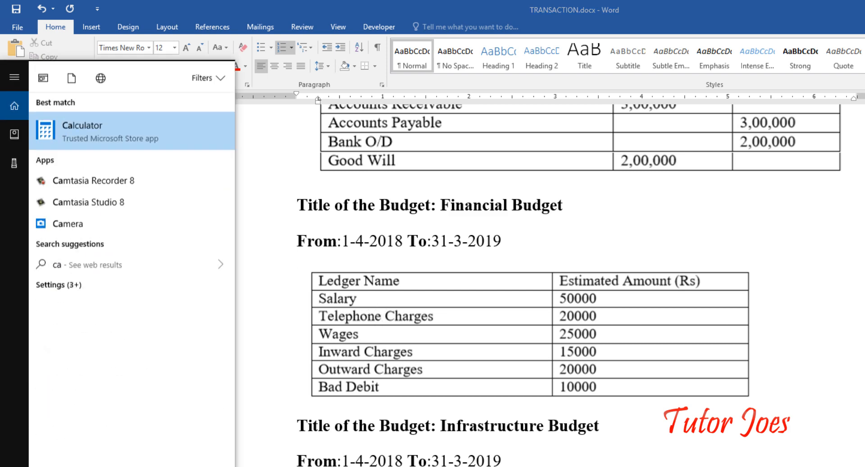
text(l)
key(Return)
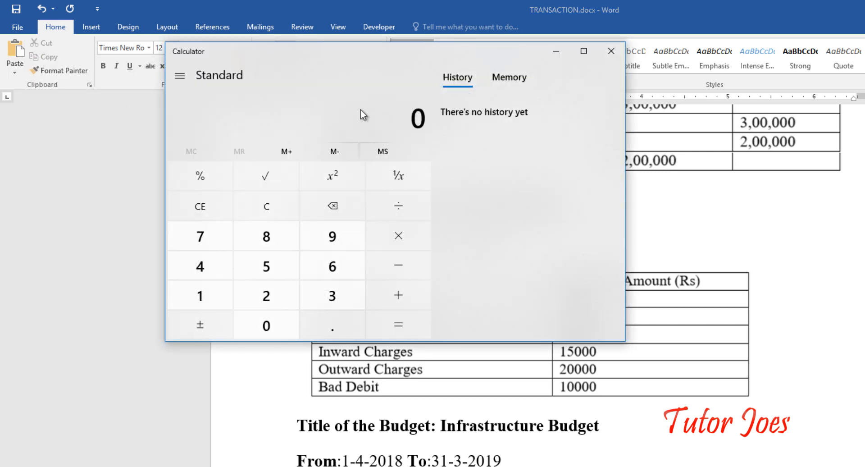
drag(359, 59, 802, 156)
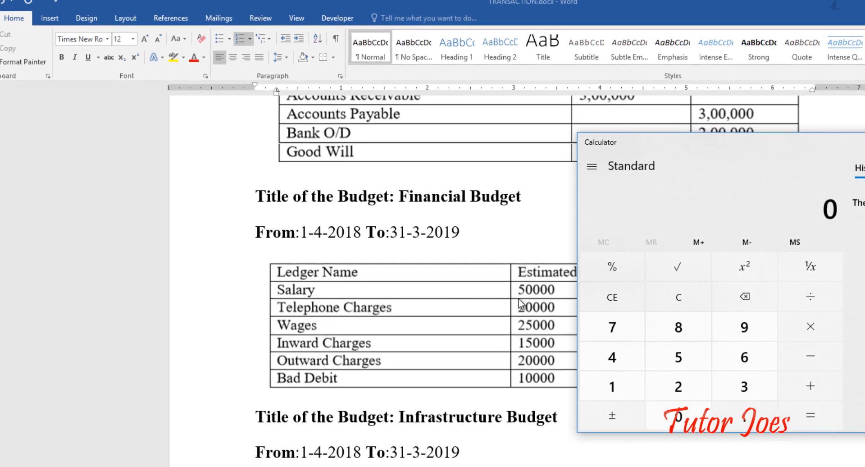
Add up 50000, 20000, 20000 and 10000 for the indirect expenses and close the Calculator.
click(680, 349)
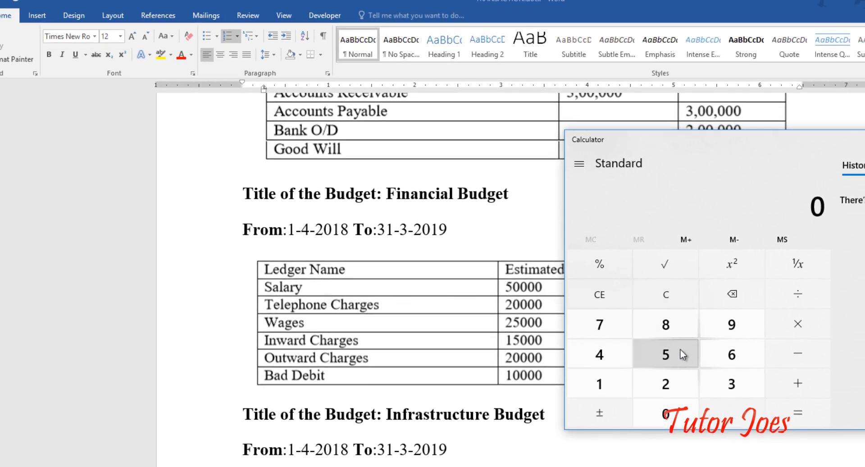
key(0)
key(0)
key(0)
key(0)
key(plus)
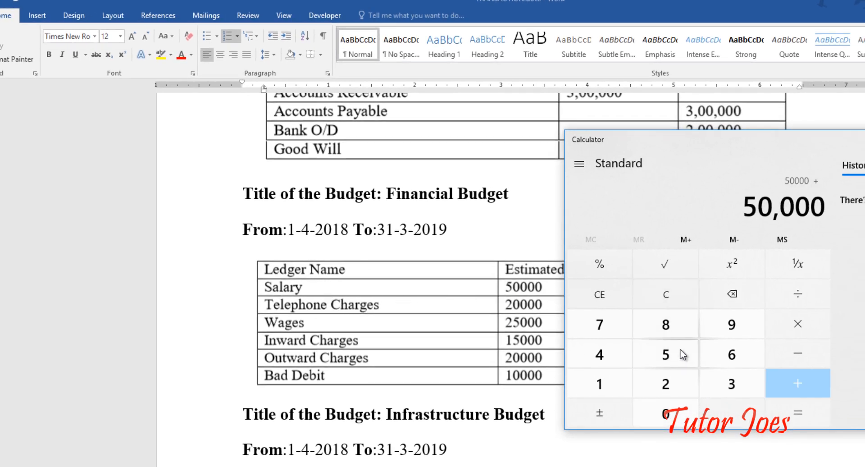
text(20000)
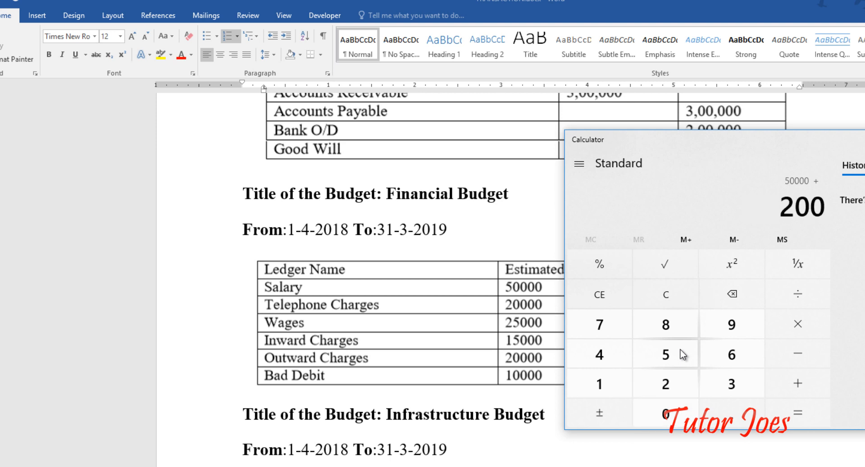
key(plus)
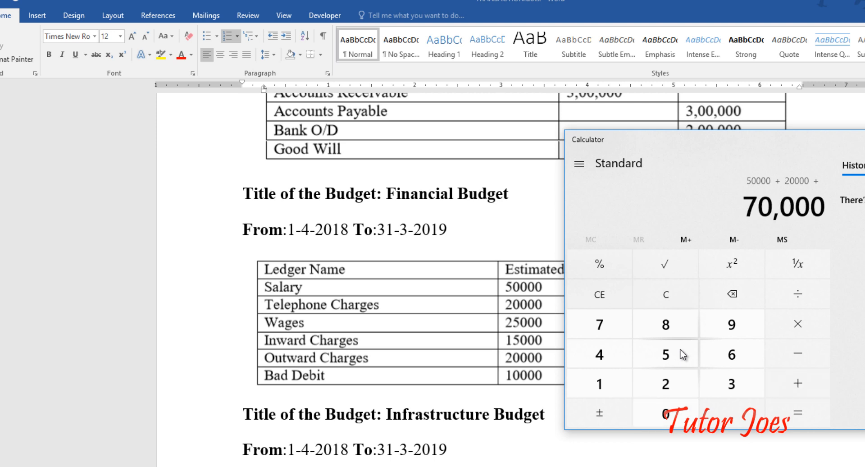
text(20000)
key(plus)
text(10000)
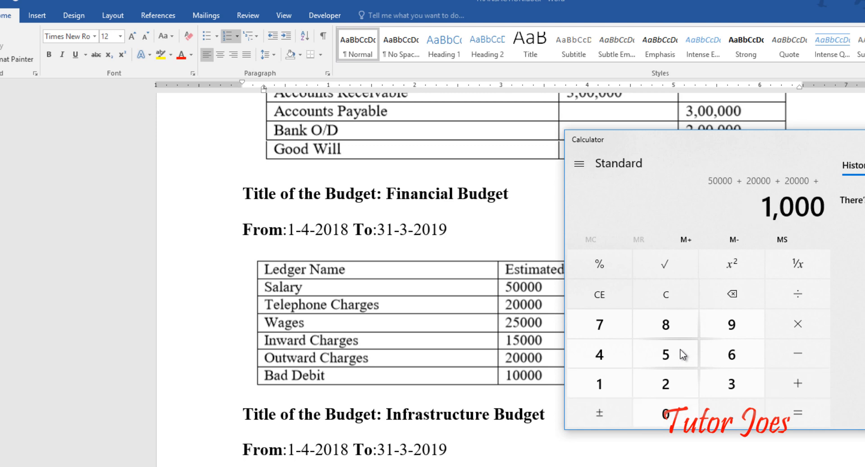
key(Return)
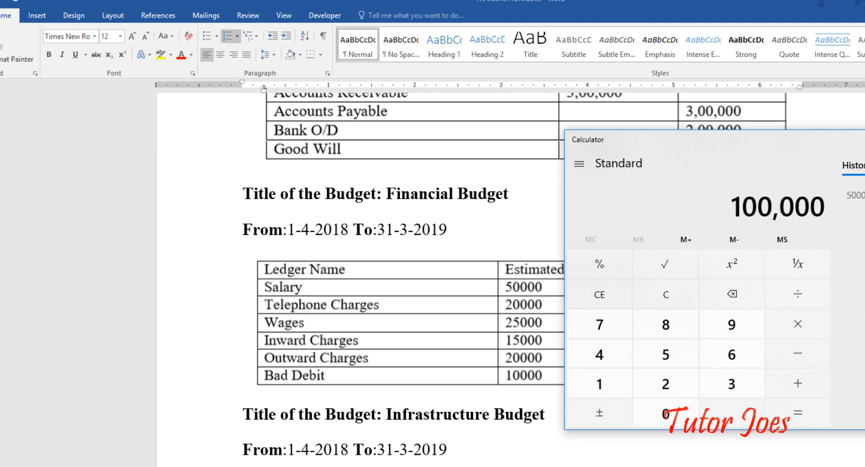
key(alt+F4)
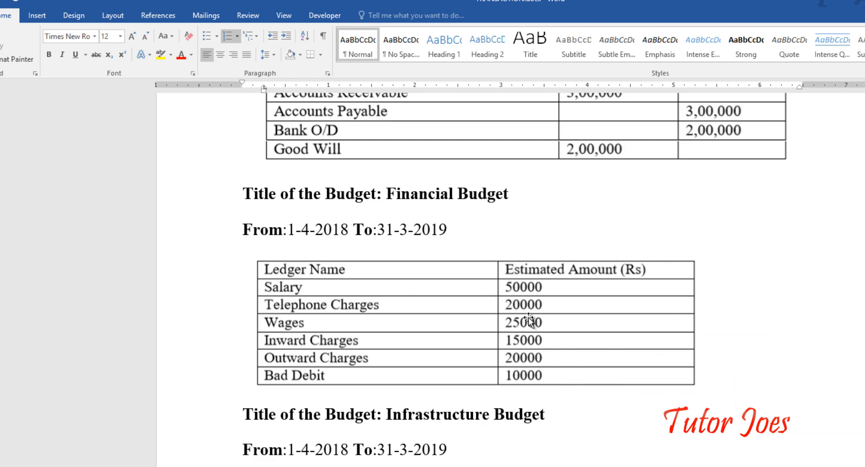
Return to Tally and budget the Indirect Expenses group On Nett Transactions with an amount of 100000.
key(alt+Tab)
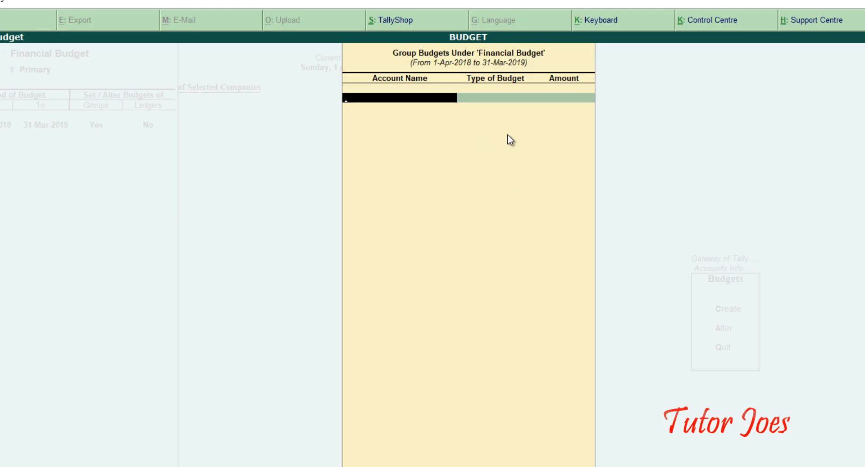
text(I)
key(Down)
key(Down)
key(Down)
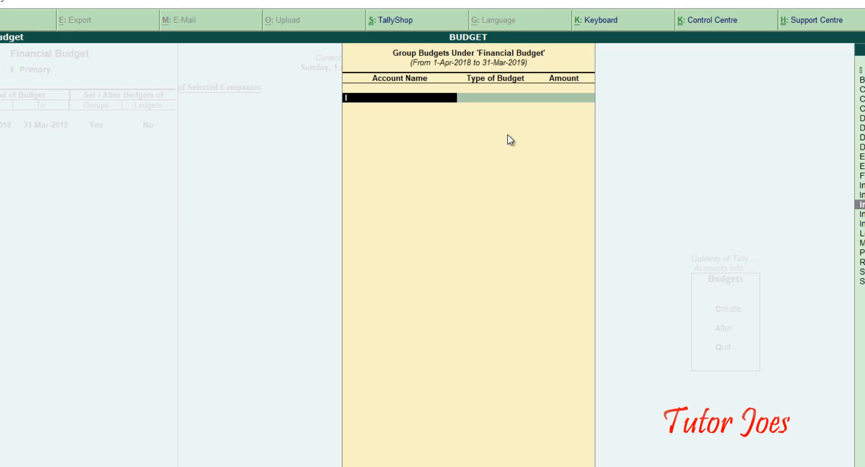
key(Return)
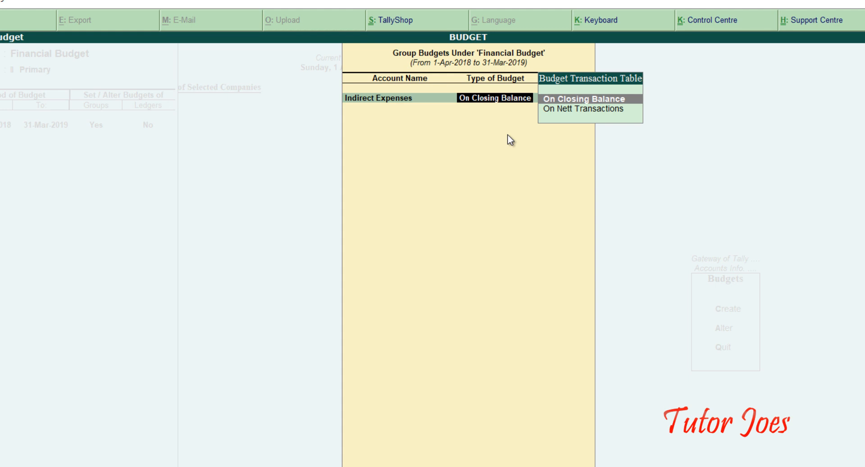
key(Down)
key(Return)
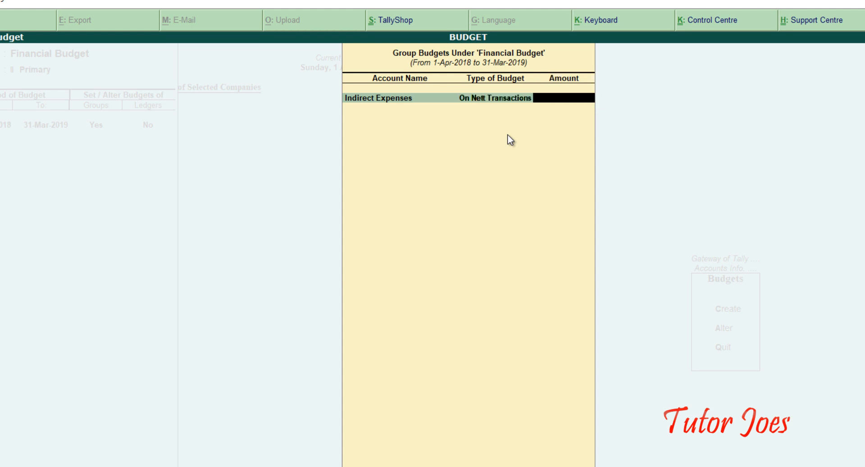
text(100000)
key(Return)
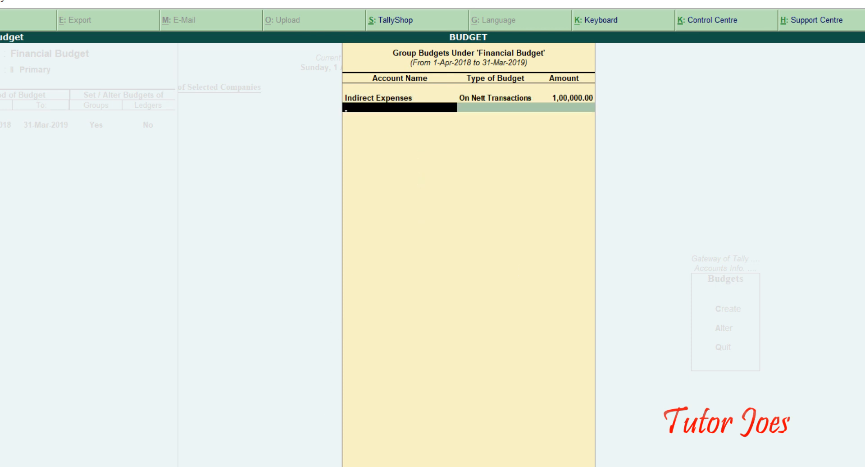
Budget the Direct Expenses group On Nett Transactions at 40000, checking the amounts in the Word document, and finish the group budgets.
text(Di)
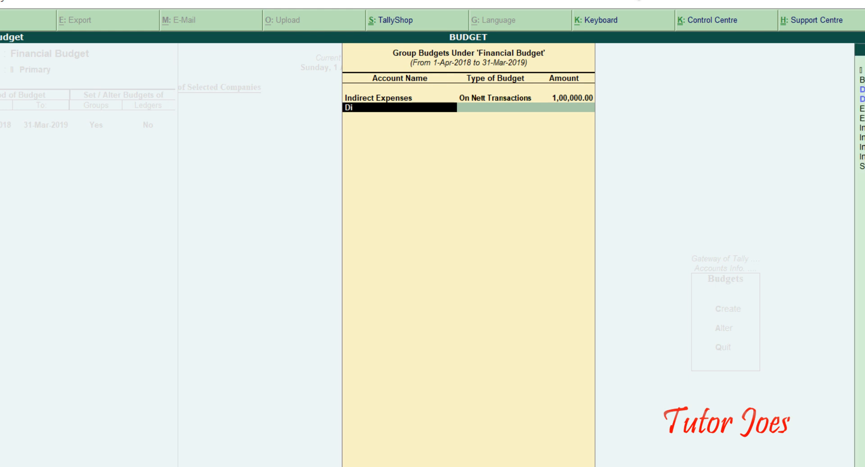
key(Return)
key(Down)
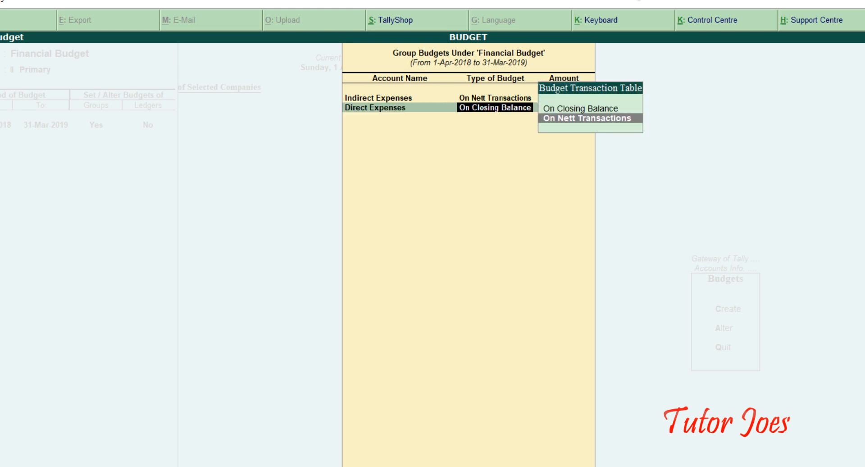
key(Return)
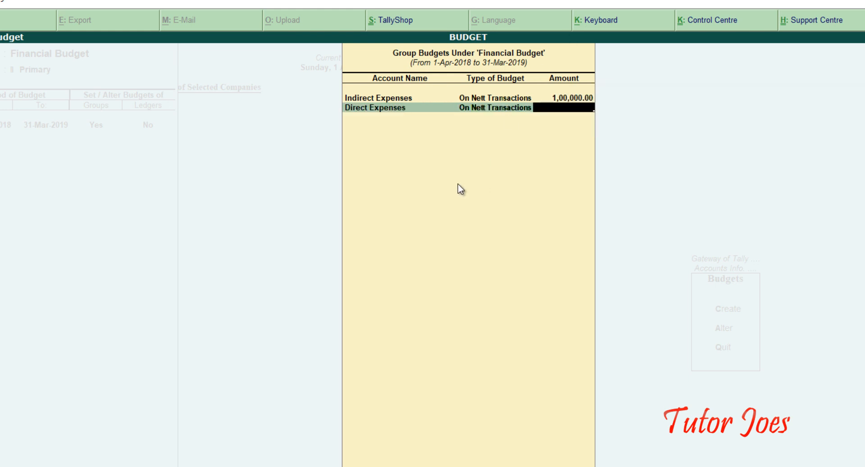
key(alt+Tab)
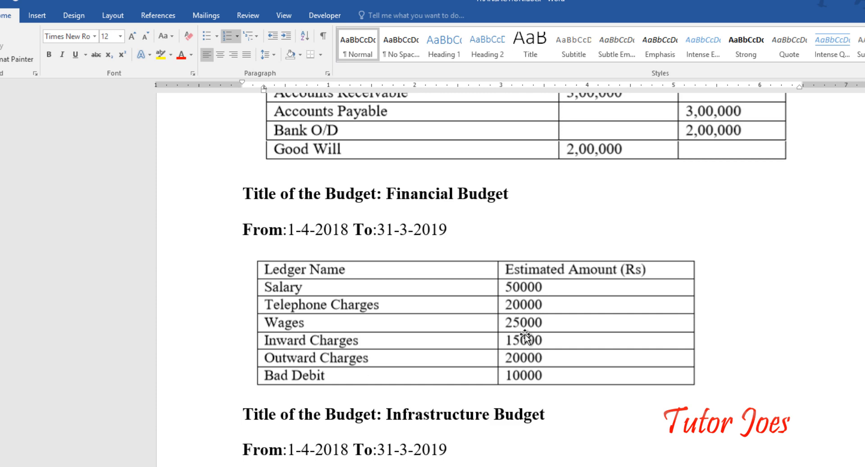
key(alt+Tab)
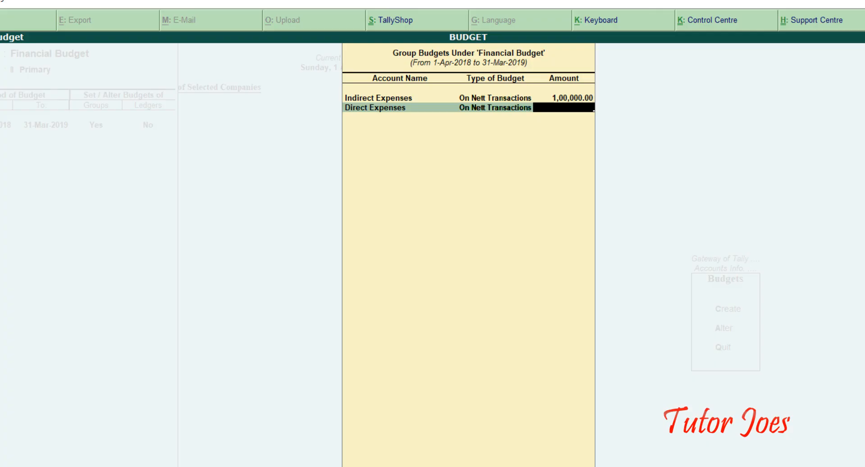
text(40000)
key(Return)
key(Return)
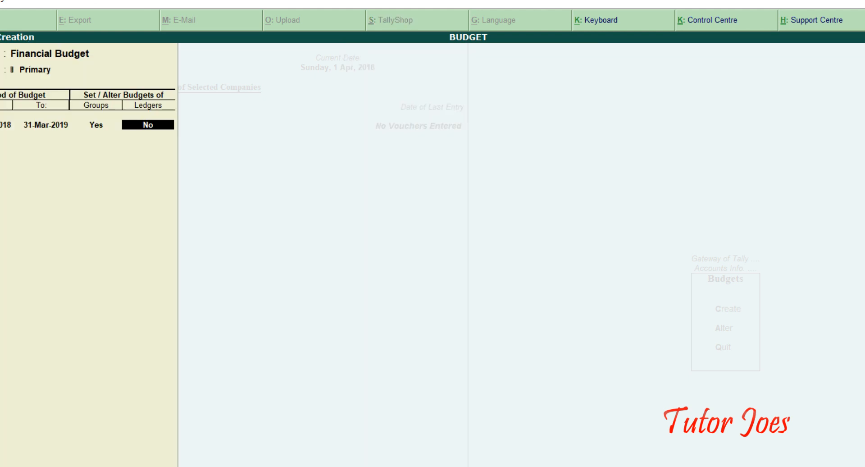
Set ledger budgets to Yes for the Financial Budget, check the ledger table in the Word document and return to Tally.
text(y)
key(Return)
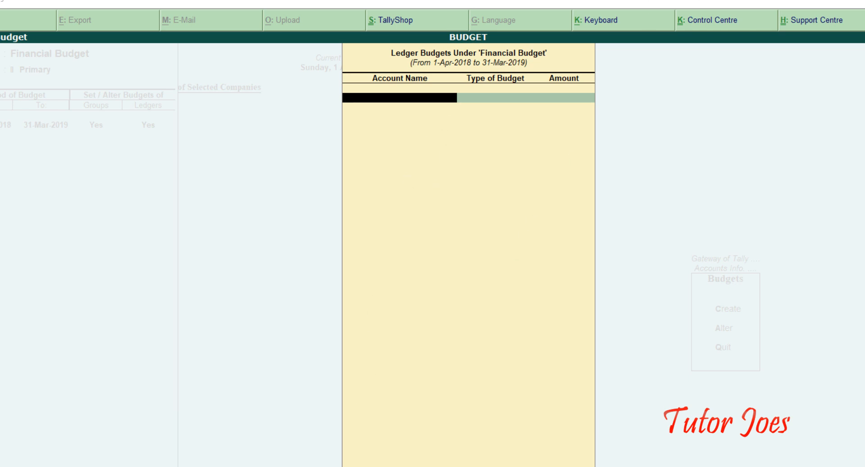
click(331, 466)
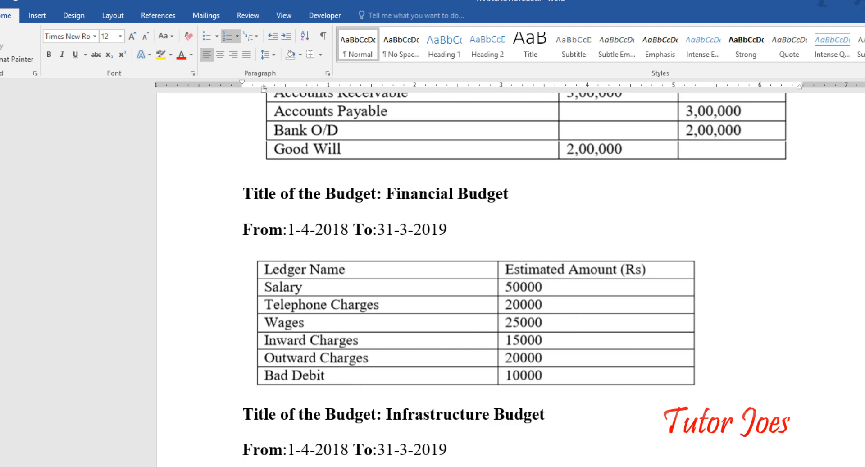
key(alt+Tab)
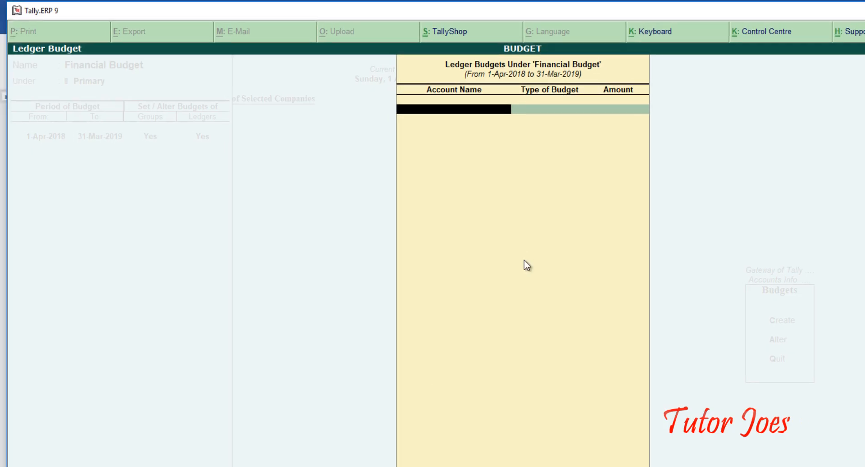
Create a Salary ledger under Indirect Expenses from the ledger budget list, keeping the remaining fields at their defaults.
key(alt+c)
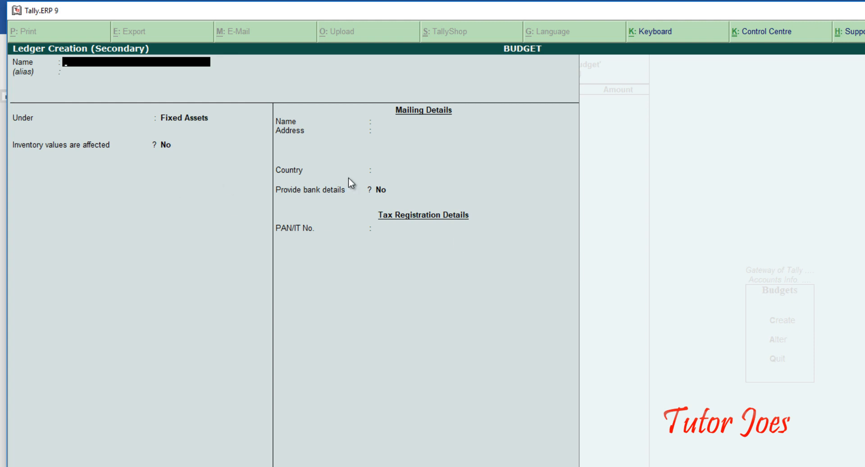
text(Salary)
key(Return)
key(Return)
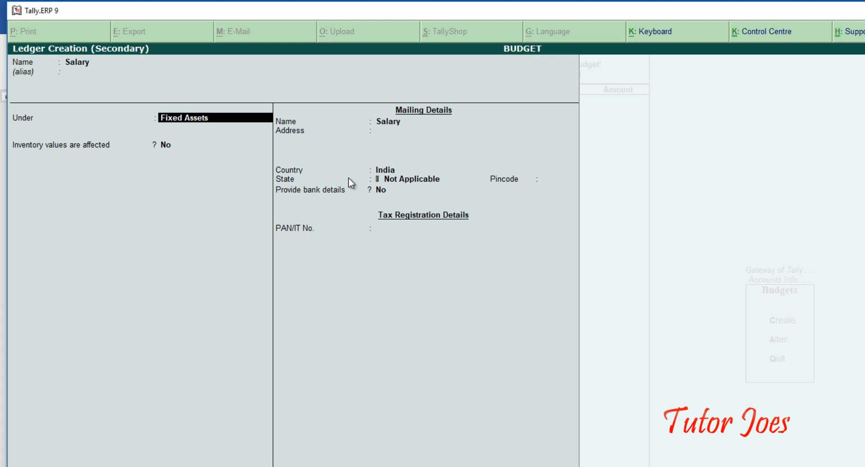
text(Indi)
key(Return)
key(Return)
key(Return)
key(Return)
key(Return)
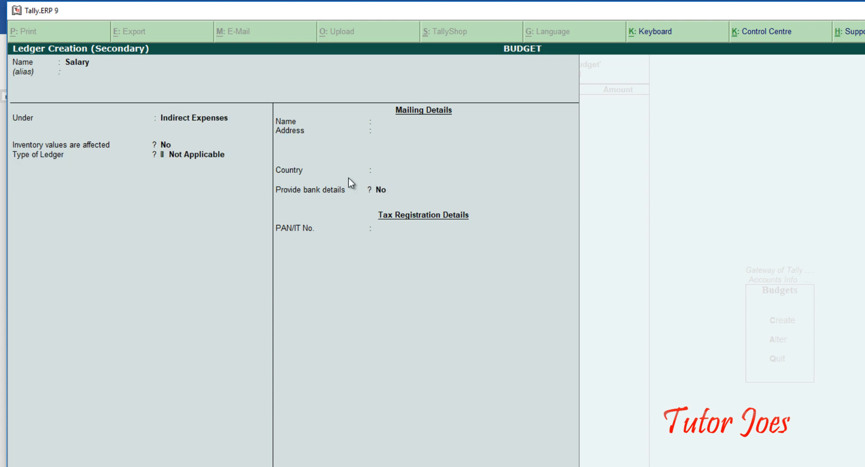
Budget the Salary ledger On Nett Transactions with an amount of 50000.
key(Down)
key(Return)
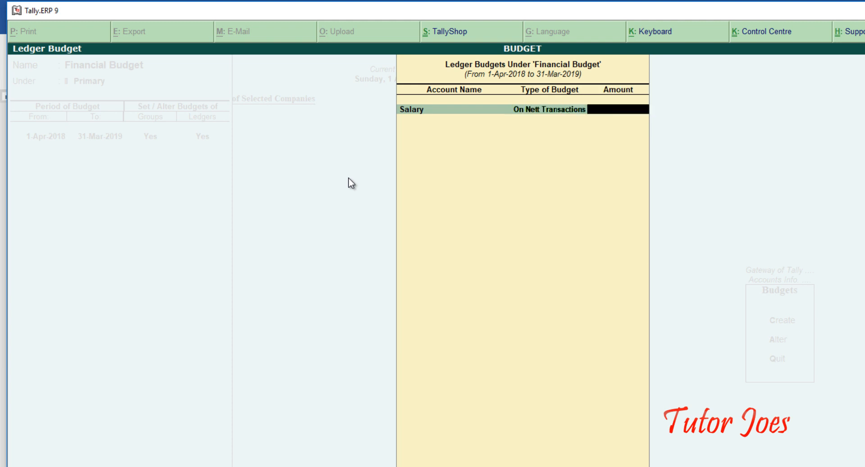
text(50000)
key(Return)
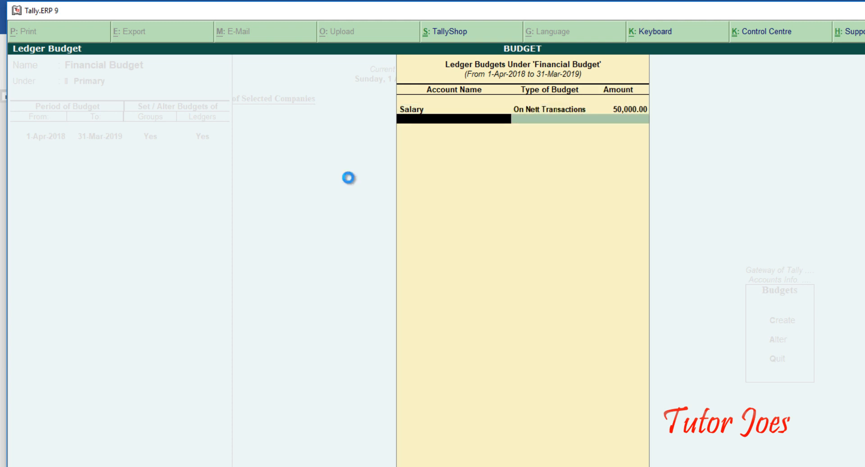
Create a Telephone Charges ledger under Indirect Expenses from the ledger budget list, keeping the remaining fields at their defaults.
key(alt+c)
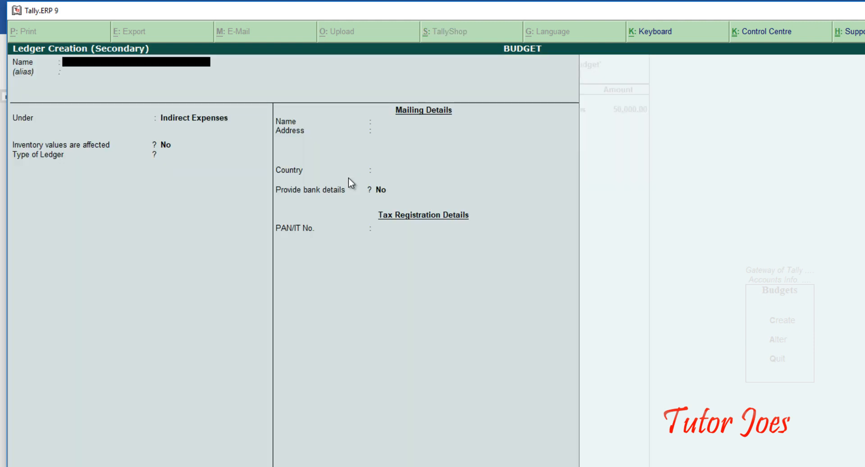
text(Telephone Charges)
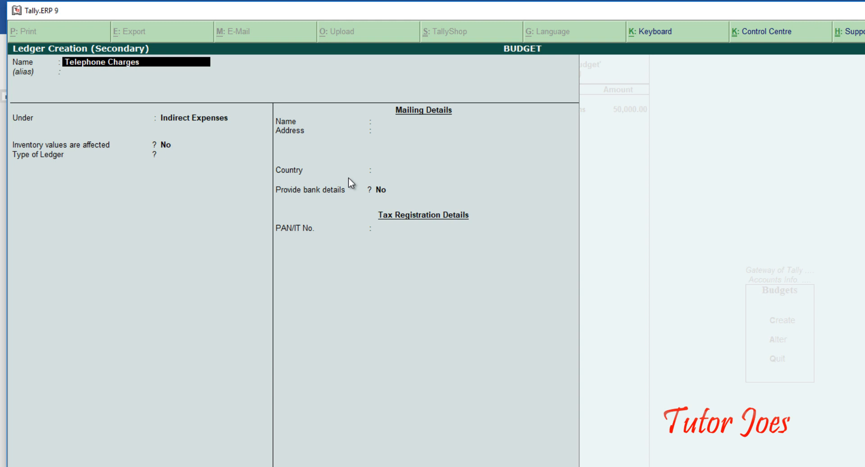
key(Return)
key(Return)
key(Return)
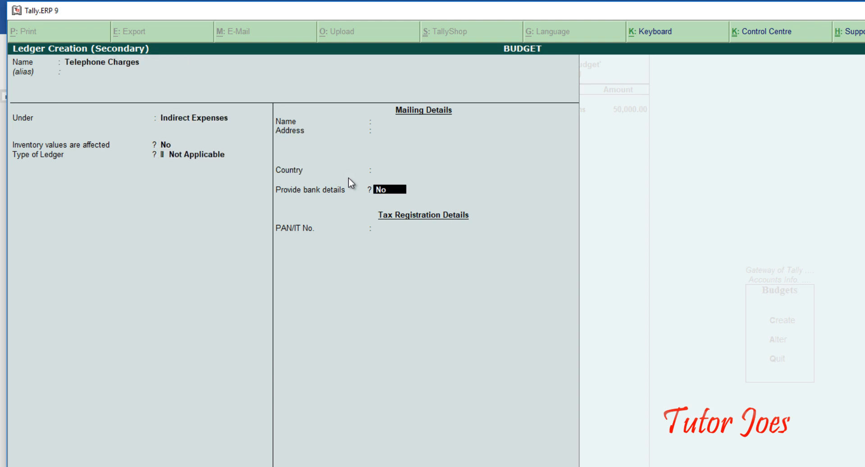
key(ctrl+a)
Budget the Telephone Charges ledger On Nett Transactions with an amount of 20000.
key(Down)
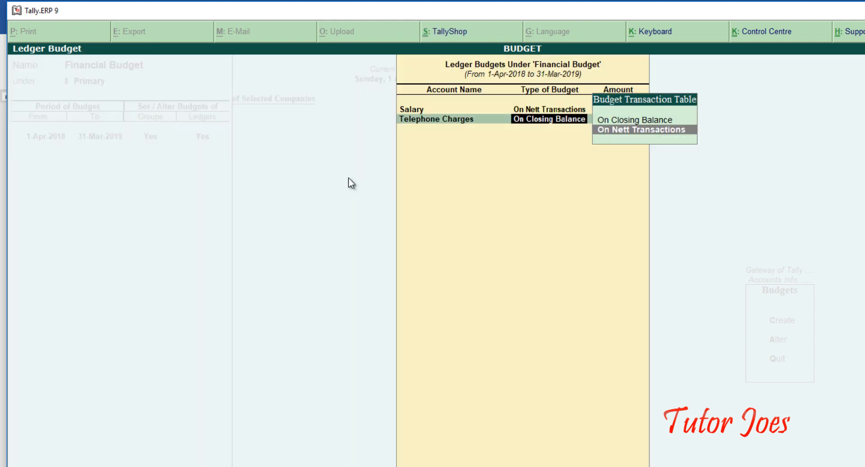
key(Return)
text(20,000)
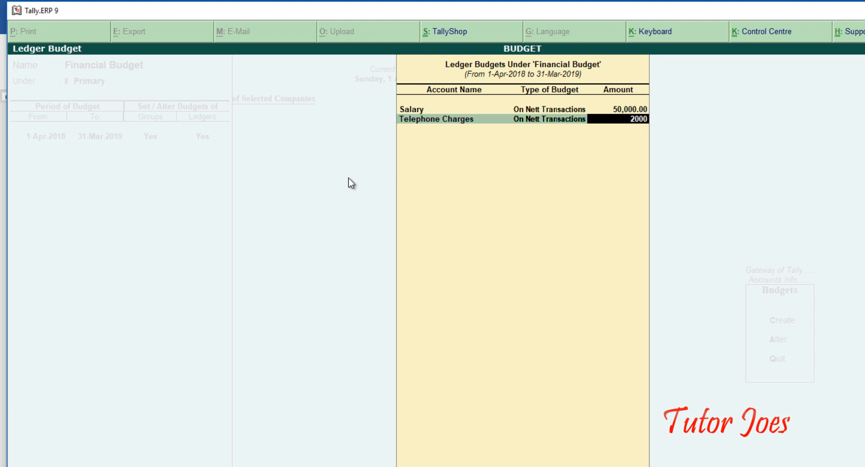
key(Return)
Create an Outward Charges ledger under Indirect Expenses from the ledger budget list, keeping the remaining fields at their defaults.
key(alt+c)
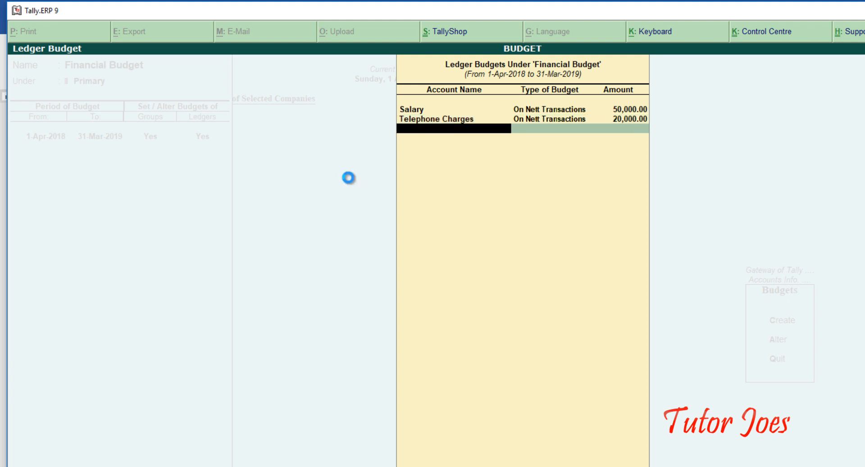
text(Ou)
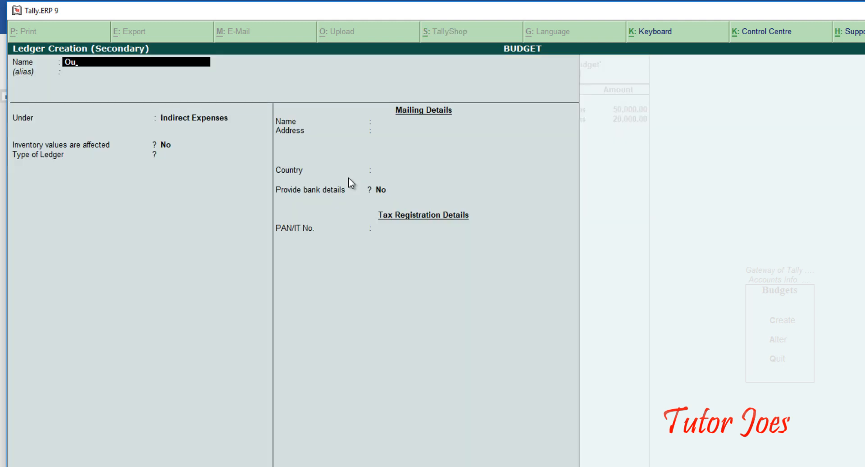
text(tward Chargde)
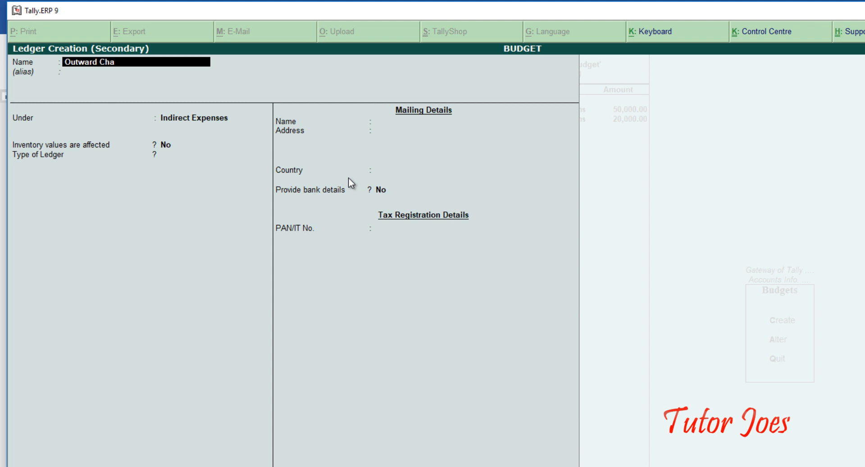
key(BackSpace)
key(BackSpace)
text(es)
key(Return)
key(Return)
key(Return)
key(Return)
key(Return)
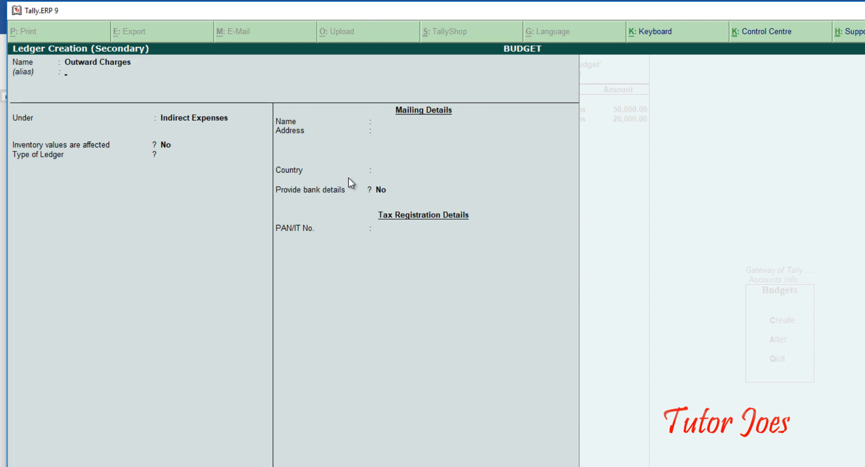
key(Return)
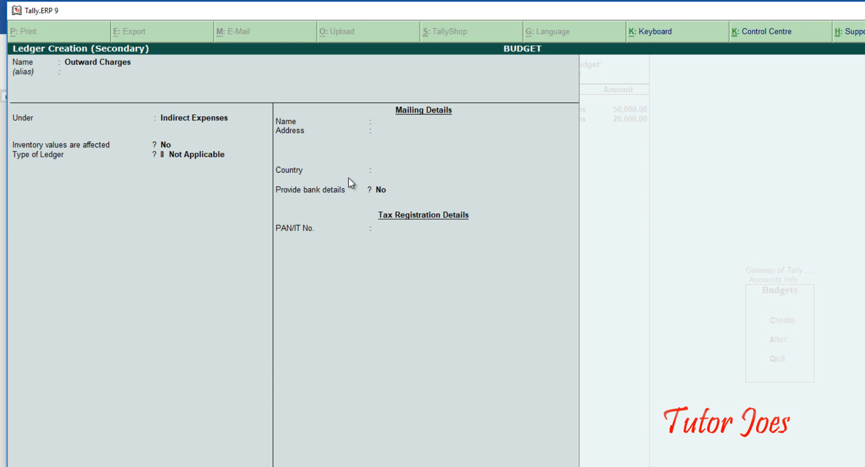
key(Return)
Budget the Outward Charges ledger On Nett Transactions with an amount of 20000.
key(Down)
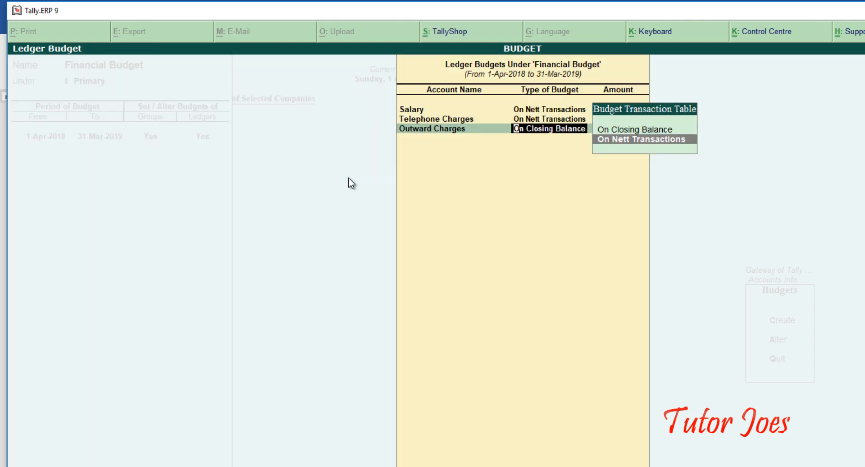
key(Return)
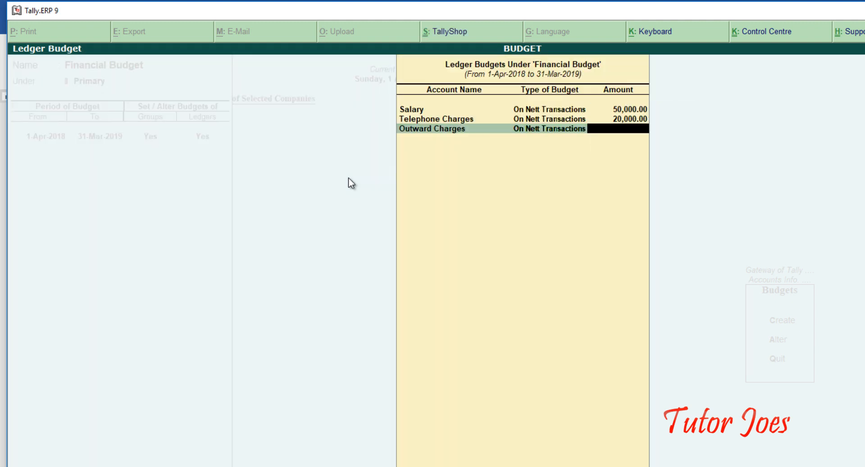
text(20000)
key(Return)
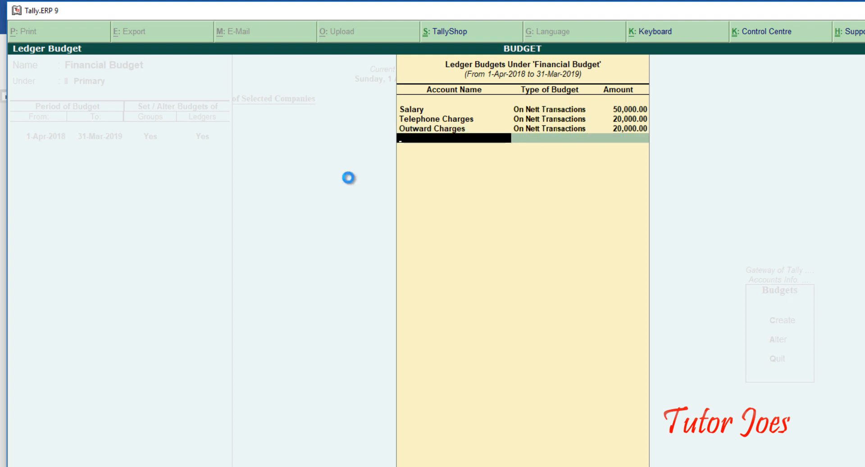
Create a Bad Debit ledger under Indirect Expenses from the ledger budget list, keeping the remaining fields at their defaults.
key(alt+c)
text(Bad De)
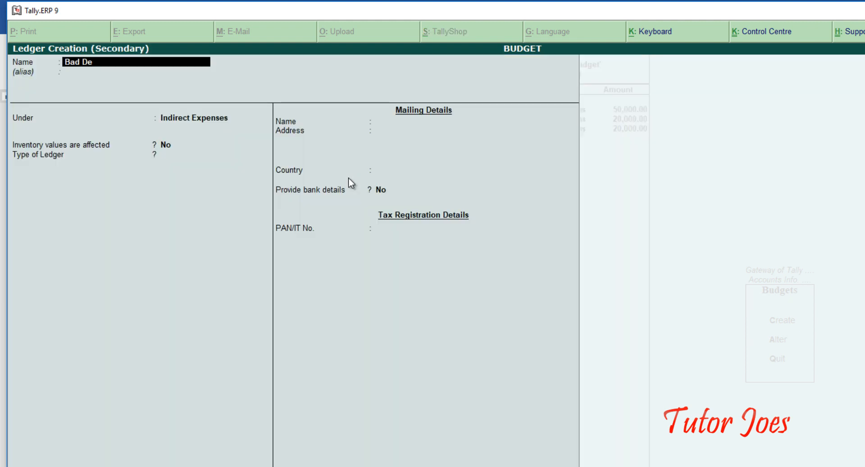
text(bit)
key(Return)
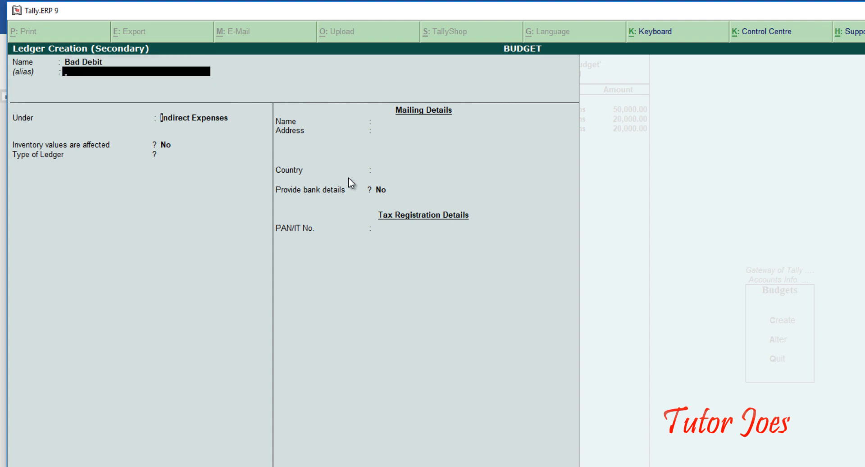
key(Return)
key(Return)
key(Return)
key(Return)
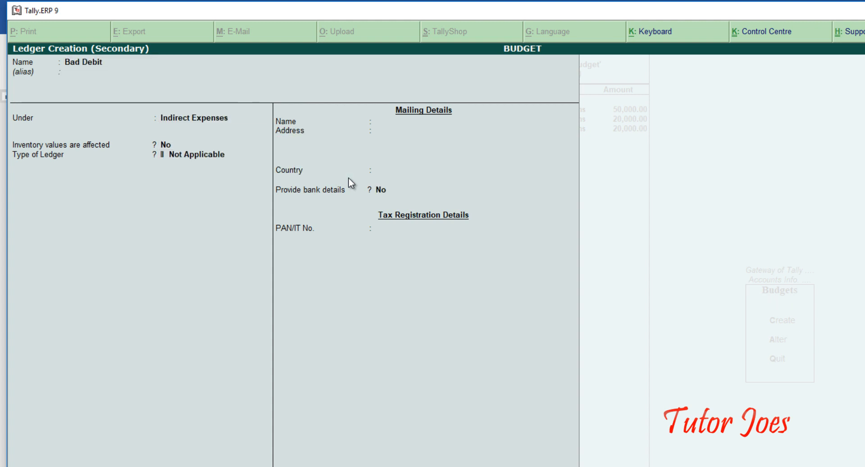
key(ctrl+a)
Budget the Bad Debit ledger On Nett Transactions with an amount of 10000.
key(Down)
key(Return)
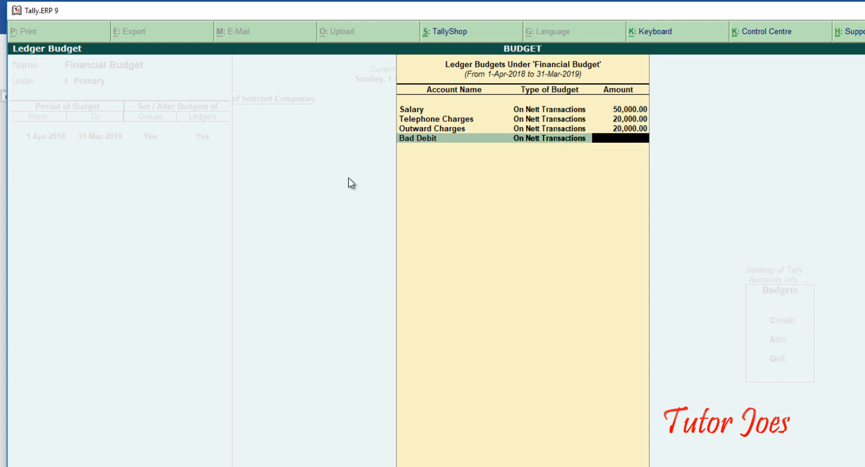
text(10000)
key(Return)
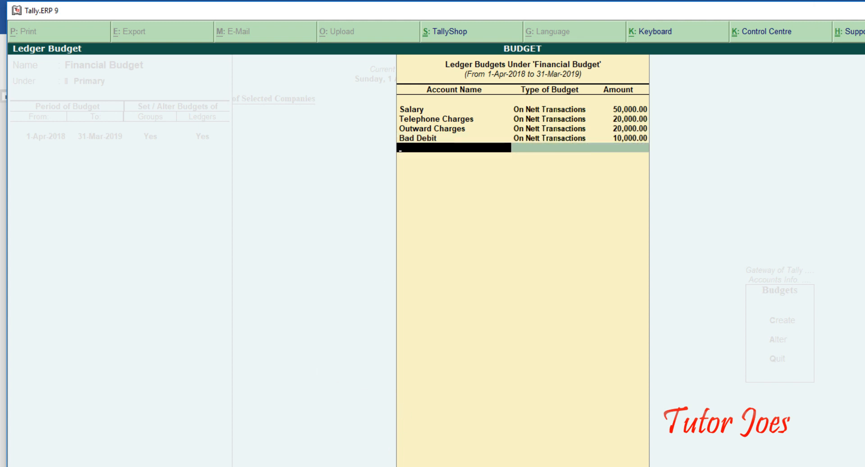
Check the Financial Budget ledger table in the Word document, return to Tally and create a Wages ledger under Direct Expenses.
key(alt+Tab)
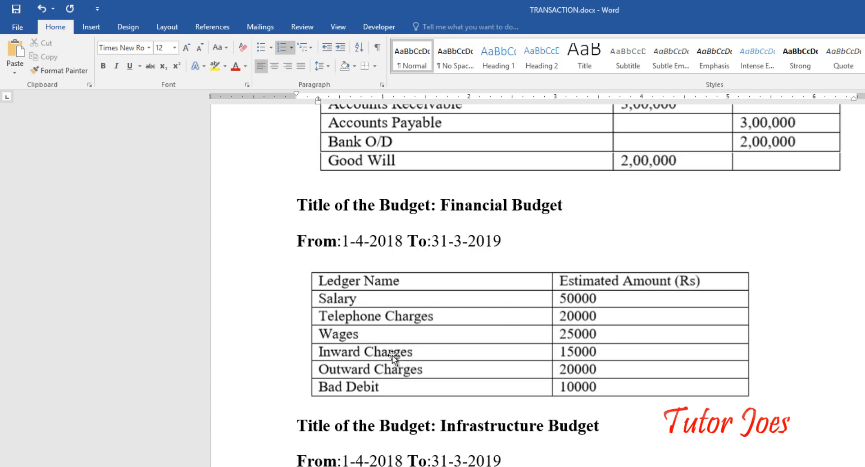
key(alt+Tab)
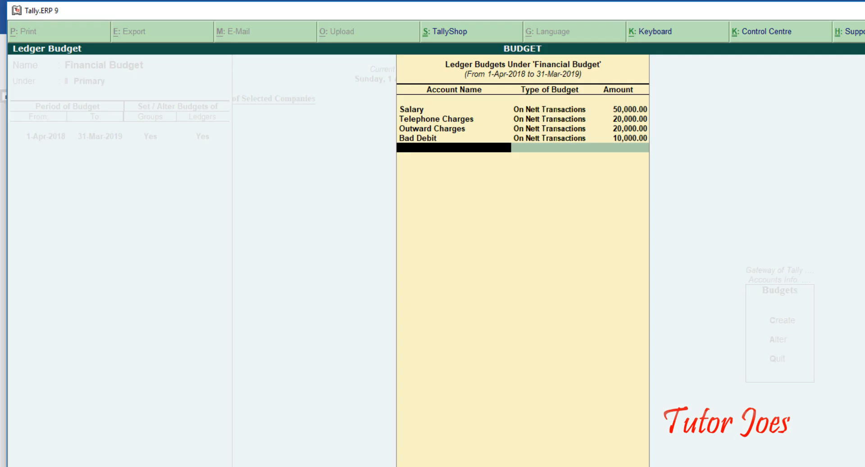
key(alt+c)
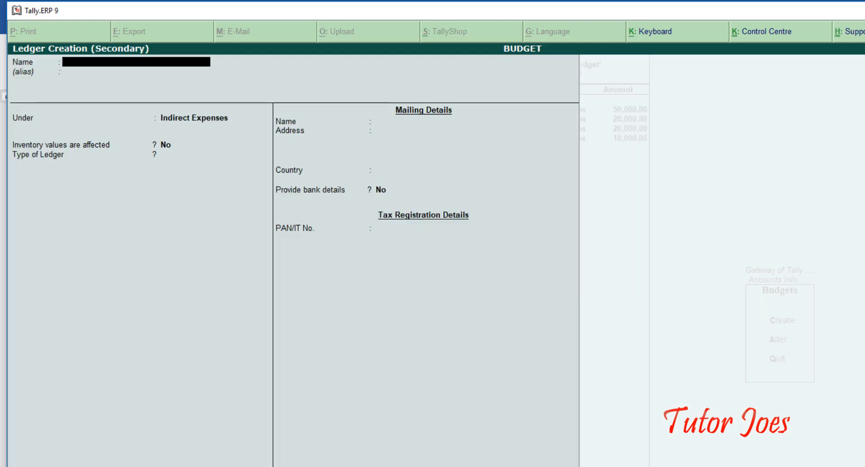
text(Wga)
key(BackSpace)
key(BackSpace)
text(a)
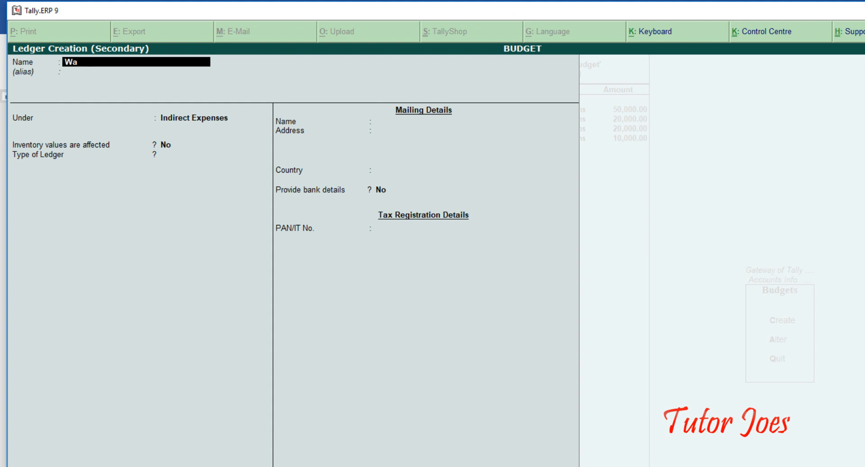
text(ges)
key(Return)
key(Return)
key(Return)
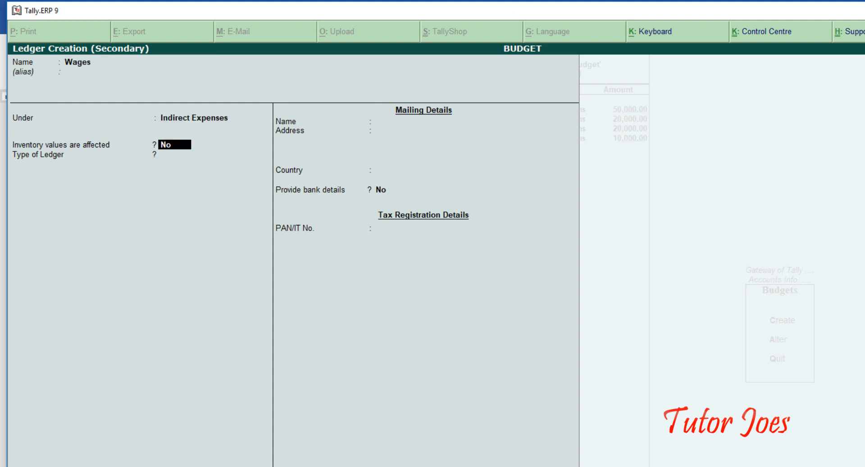
key(BackSpace)
text(D)
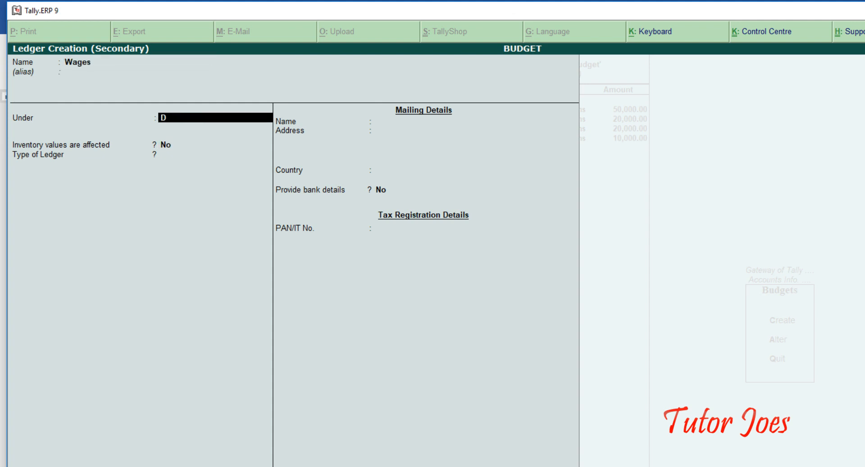
key(Return)
key(Return)
key(Return)
key(ctrl+a)
Budget the Wages ledger On Nett Transactions, correcting its amount to 25000.
key(Down)
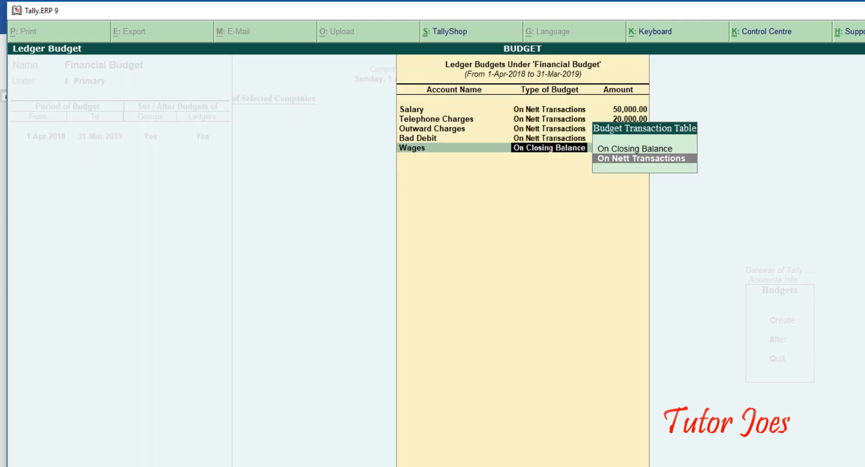
key(Return)
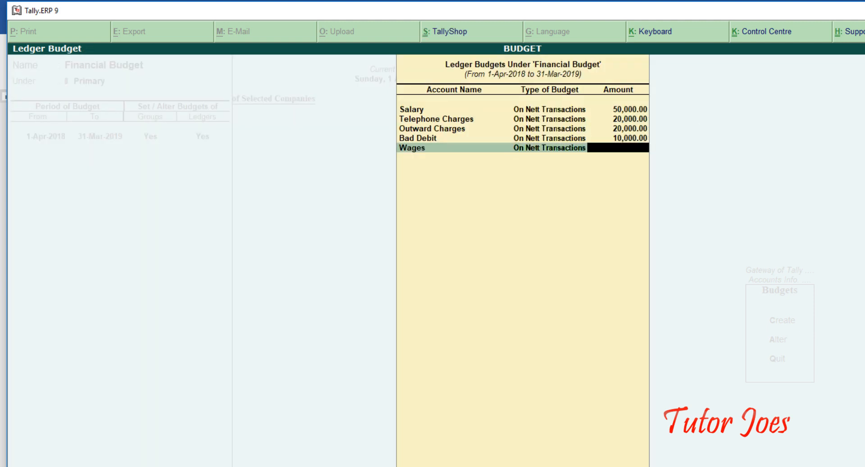
text(250000)
key(Return)
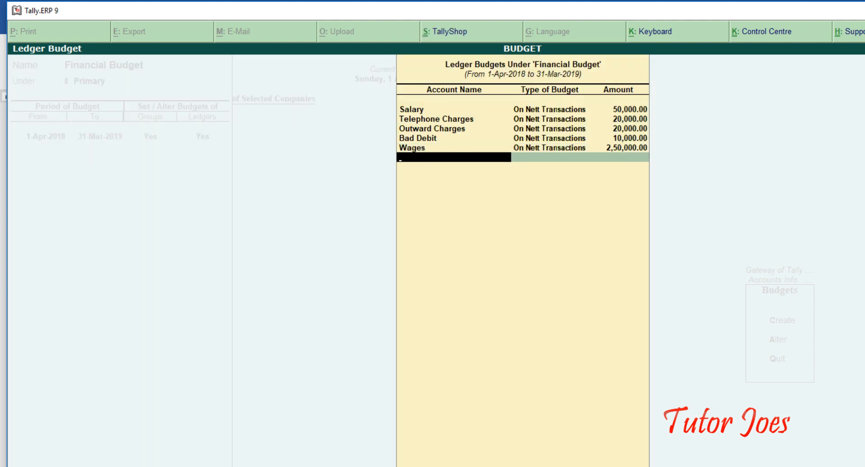
key(BackSpace)
text(25000)
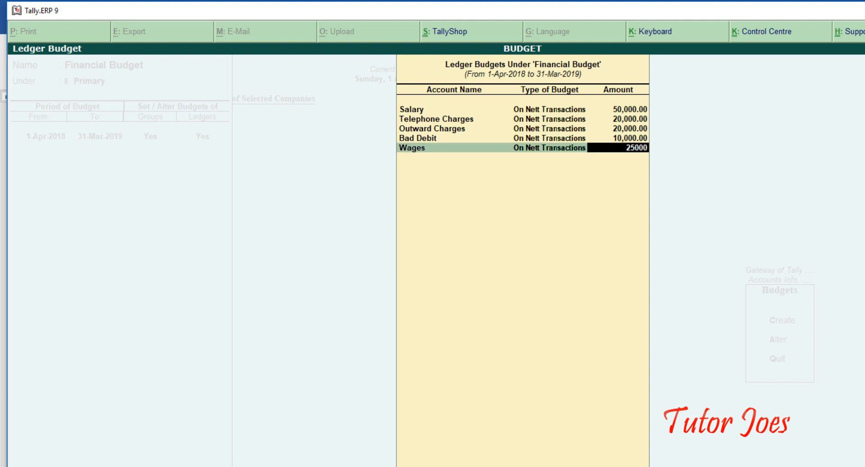
key(Return)
Create an Inward Charges ledger under Direct Expenses from the ledger budget list, keeping the remaining fields at their defaults.
key(alt+c)
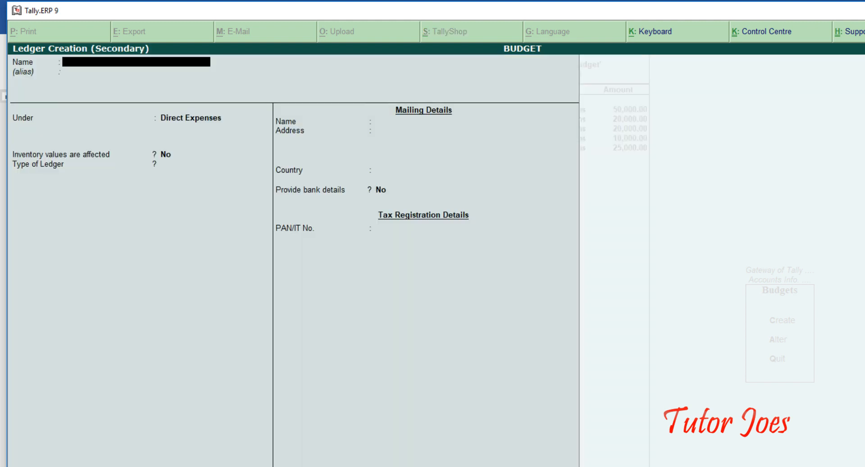
text(Inward Charges)
key(Return)
key(Return)
key(Return)
key(Return)
key(Return)
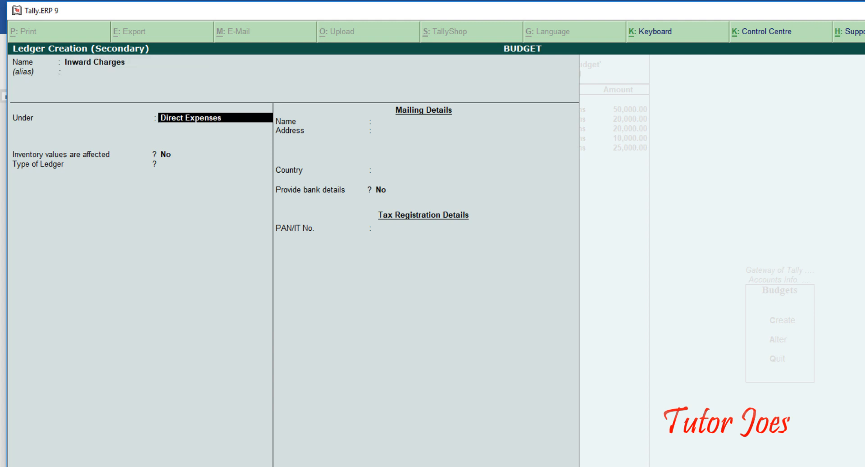
key(ctrl+a)
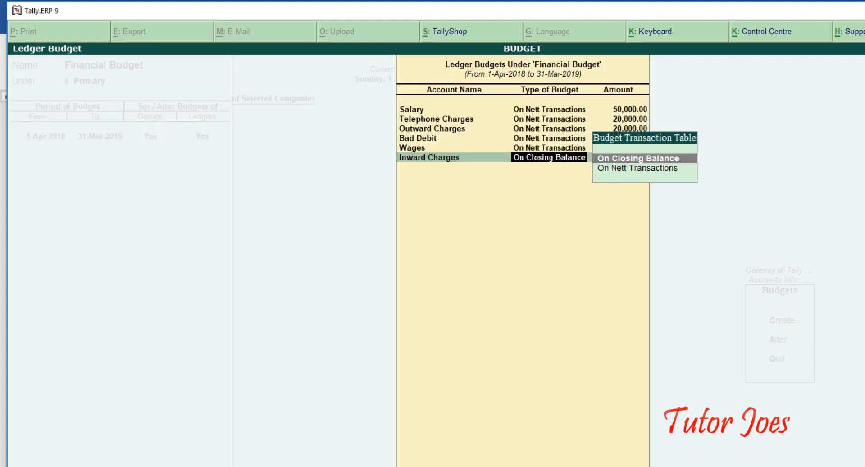
Budget the Inward Charges ledger On Nett Transactions at 15000, and finish the Financial Budget's ledger budgets and period list.
key(Down)
key(Return)
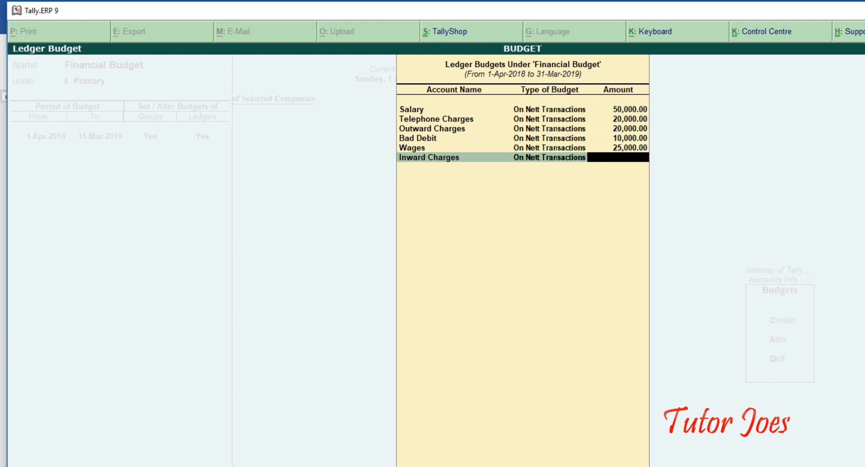
text(15000)
key(Return)
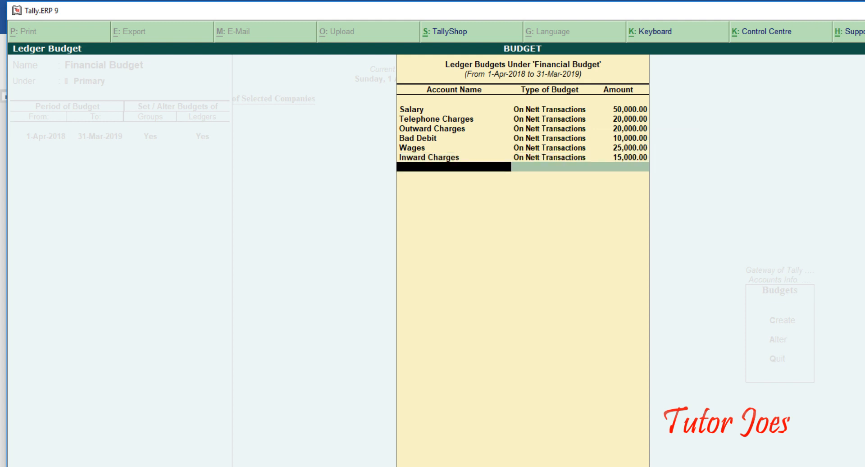
key(Return)
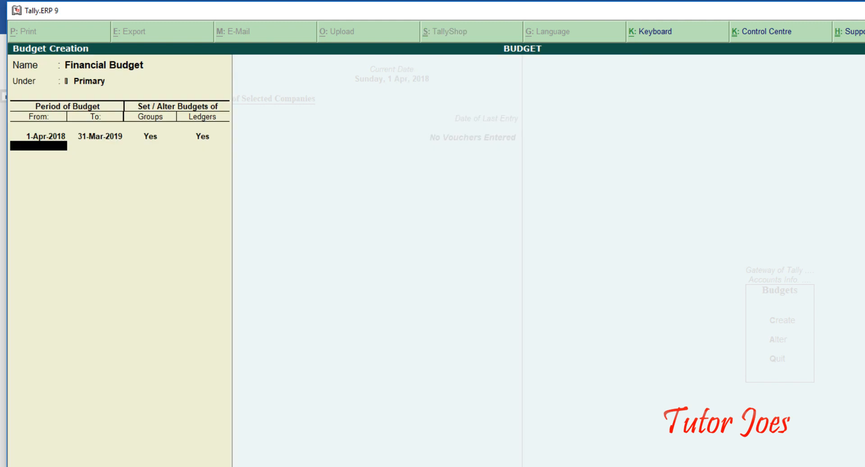
key(Return)
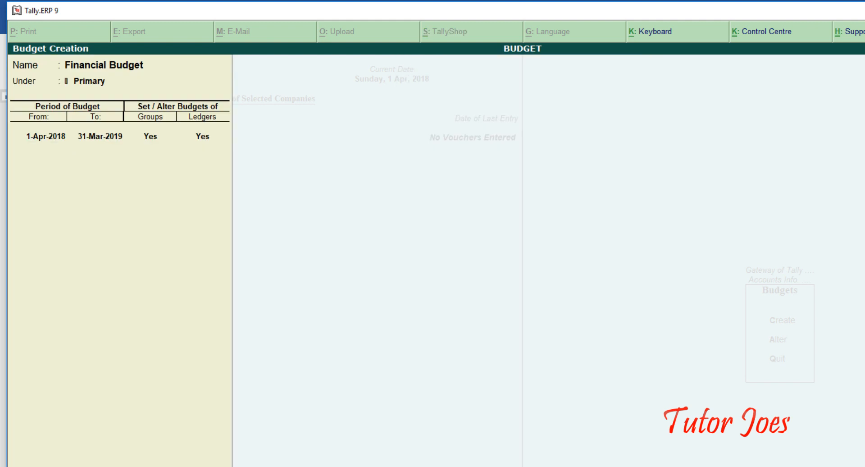
Save the Financial Budget and name the next budget Infrastructure Budget under Primary, following the Word document.
key(Return)
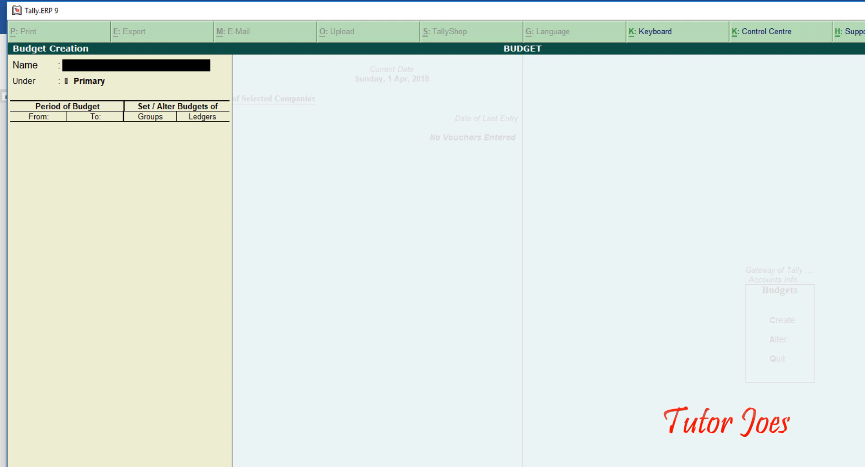
key(alt+Tab)
scroll(525, 350, down, 2)
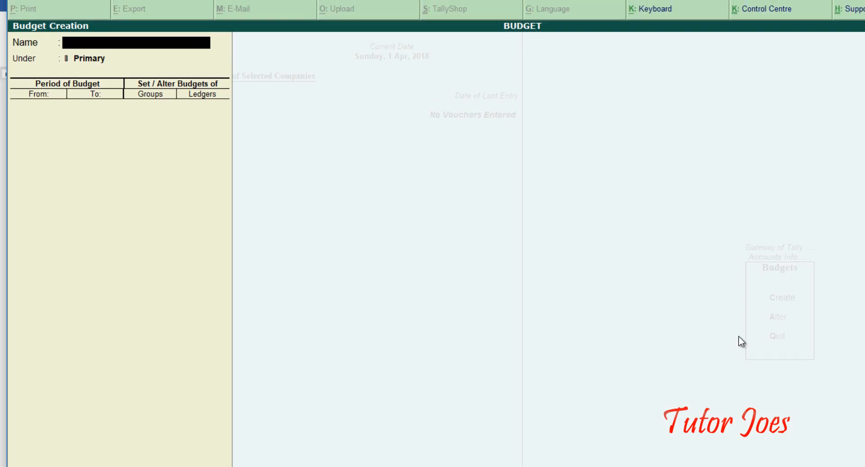
text(Infra)
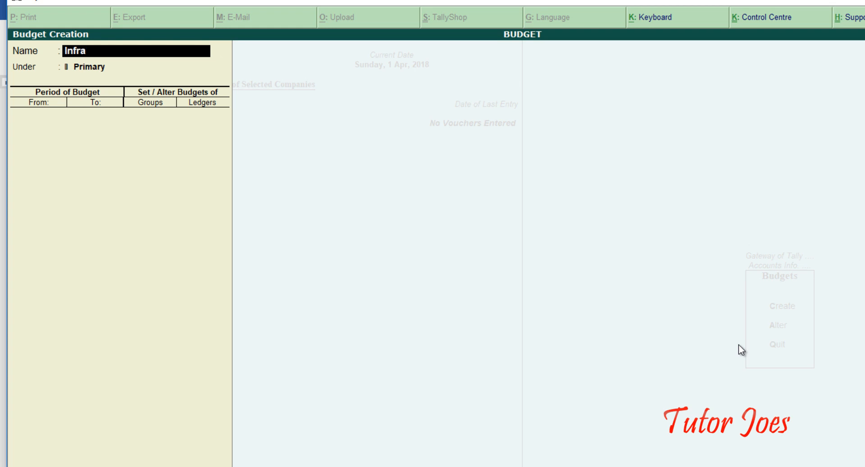
text(structure Budget)
key(Return)
key(Return)
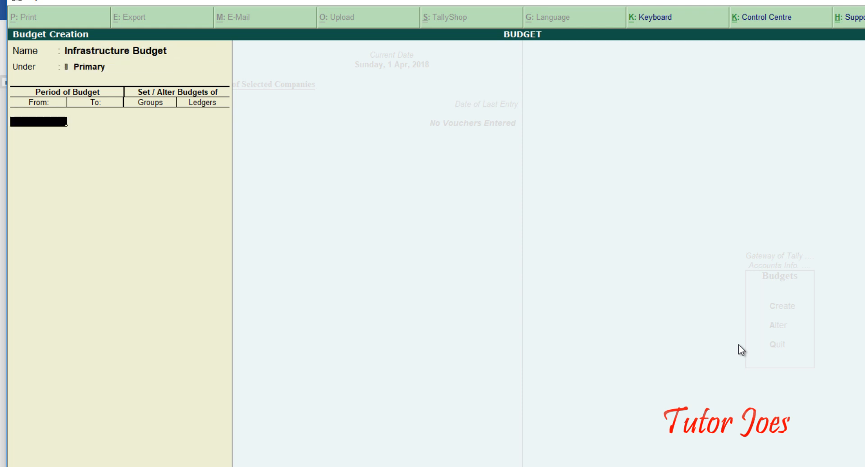
Set the Infrastructure Budget's period from 1-4-2018 to 31-3-2019 and enable its group budgets.
text(1)
text(+4)
key(BackSpace)
key(BackSpace)
text(-4-)
text(2018)
key(Return)
text(31-3-2019)
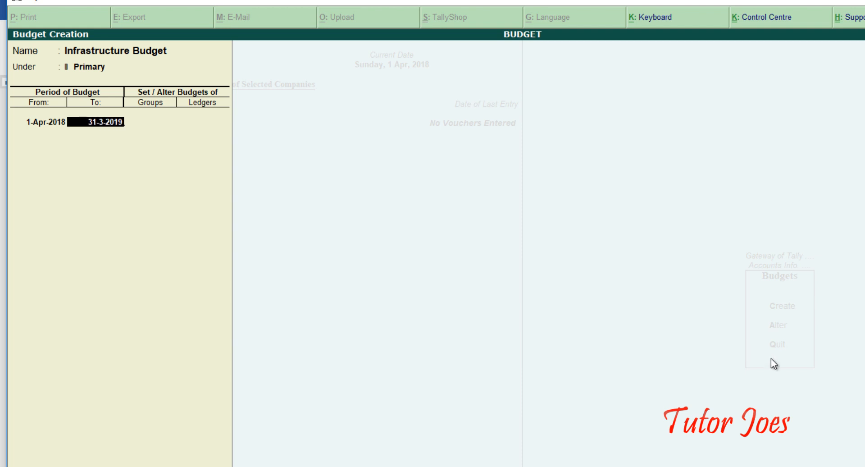
key(Return)
text(y)
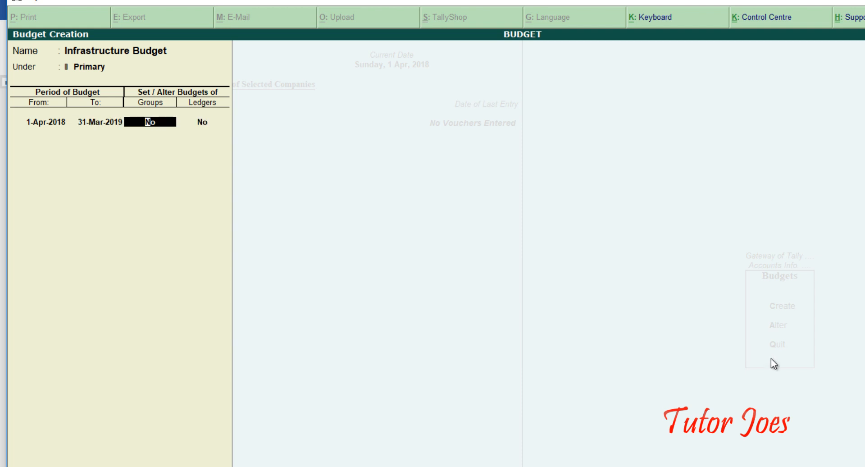
key(Return)
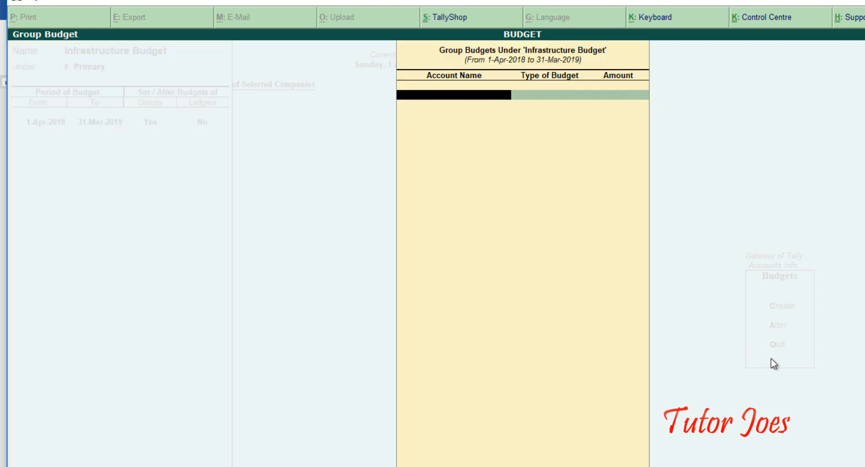
Add the Fixed Assets group to the Infrastructure Budget's group budgets with the type On Nett Transactions.
text(Fi)
key(Return)
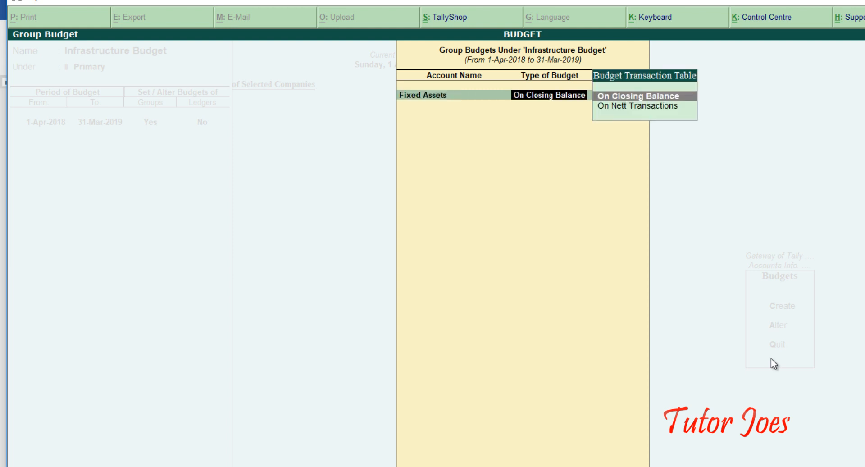
key(Down)
key(Return)
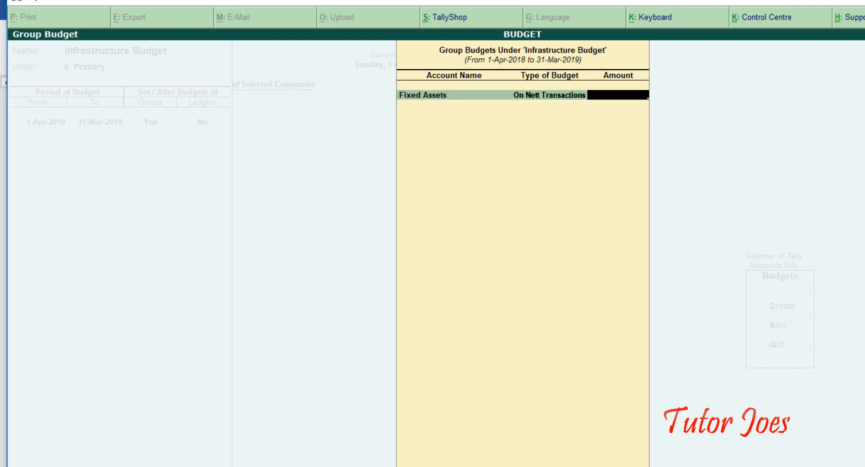
Switch to the Word document and add up the Infrastructure Budget amounts 75000, 30000 and 90000 in Calculator.
key(alt+Tab)
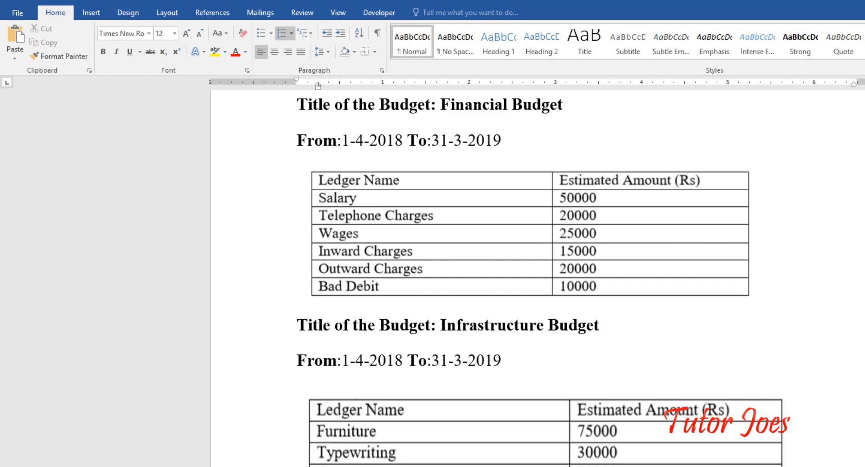
click(131, 464)
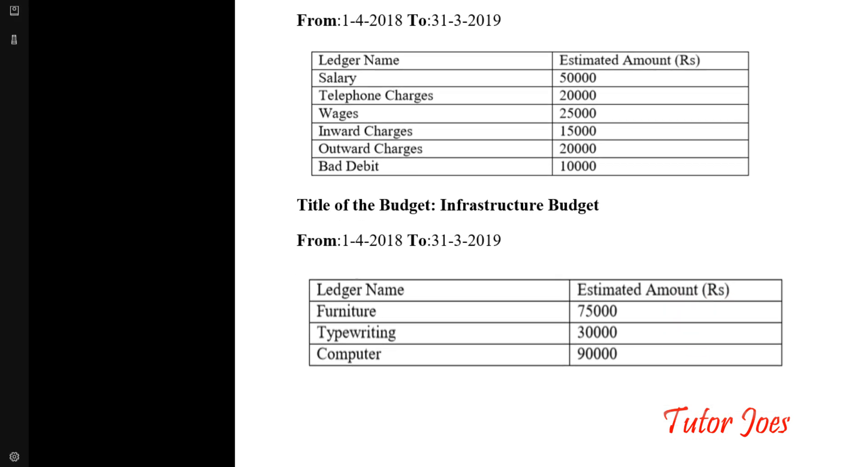
text(cal)
key(Return)
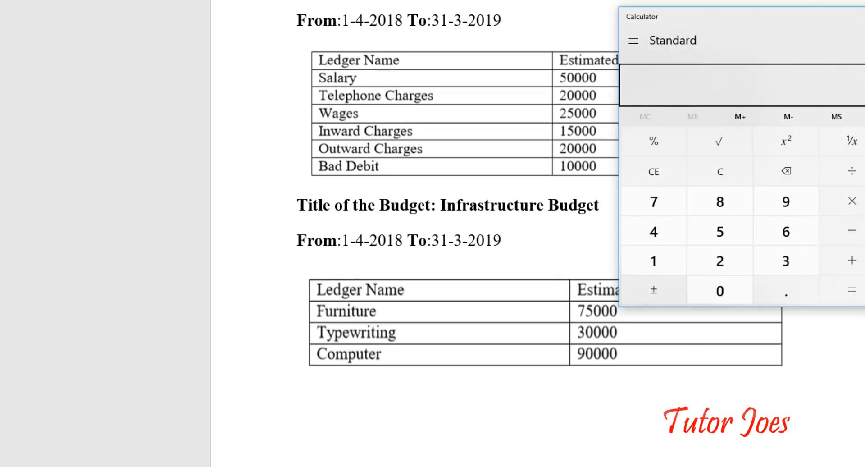
text(750000)
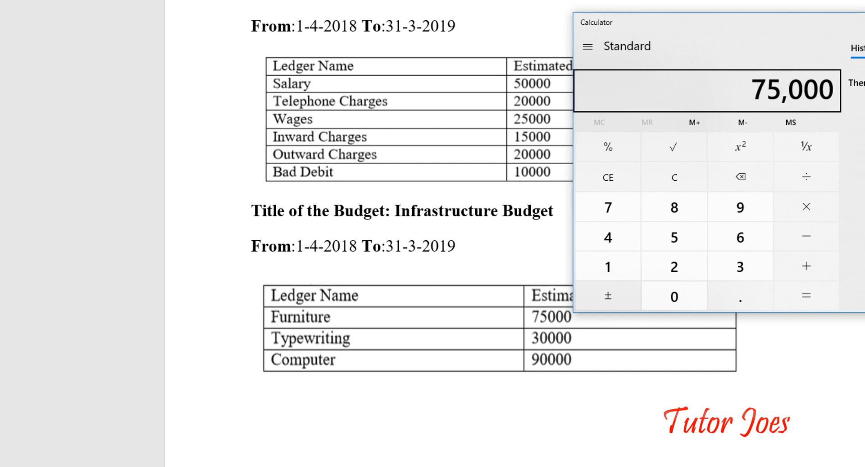
key(plus)
text(000+90)
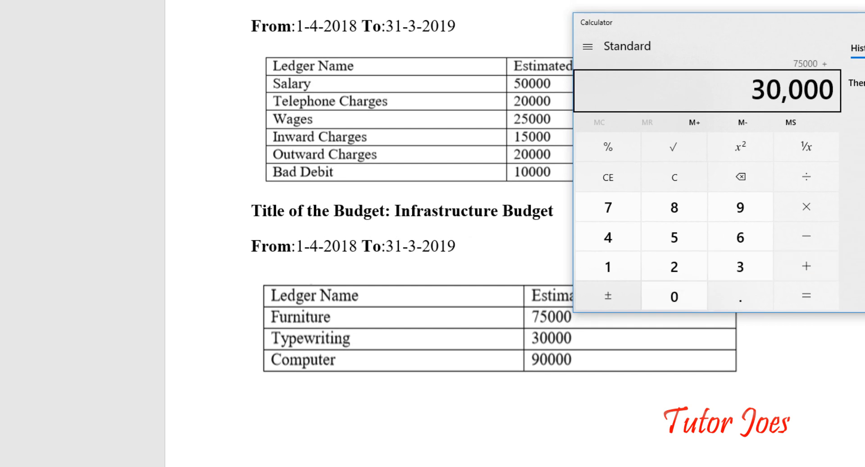
text(000)
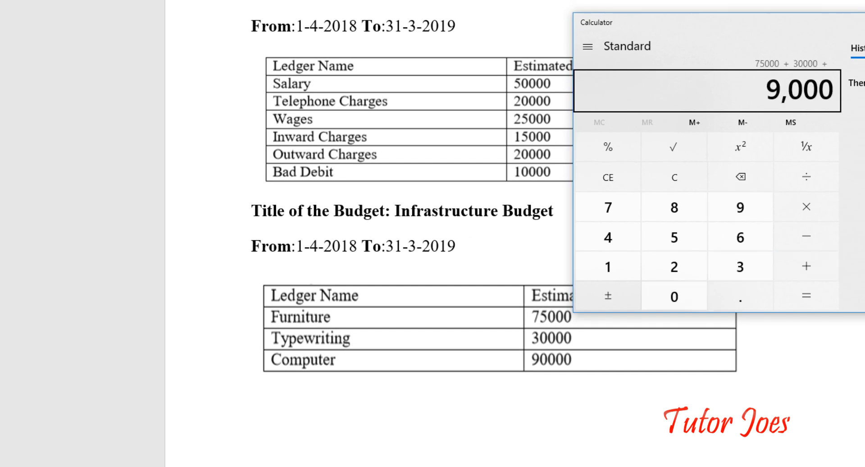
key(Return)
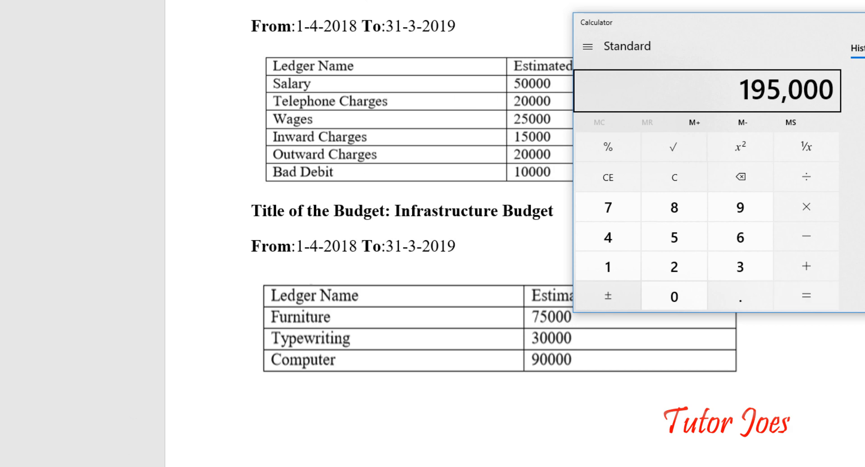
key(alt+F4)
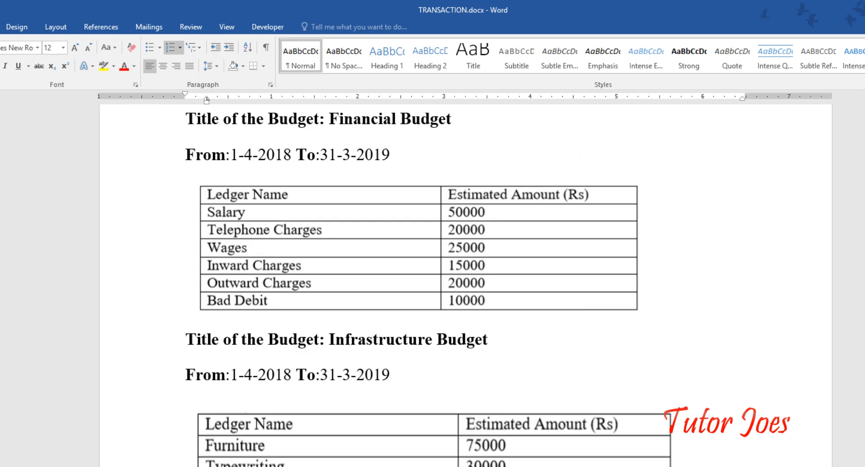
Return to Tally, set the Fixed Assets budget amount to 195000 and finish the group budget list.
key(alt+Tab)
text(195000)
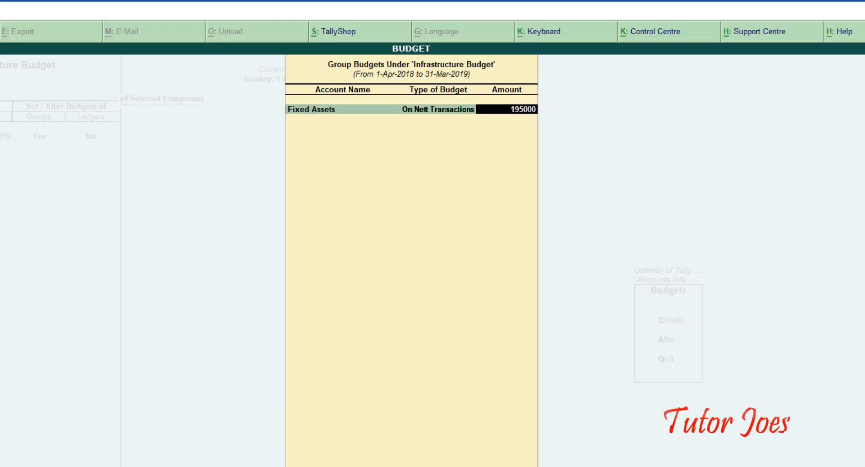
key(Return)
key(Return)
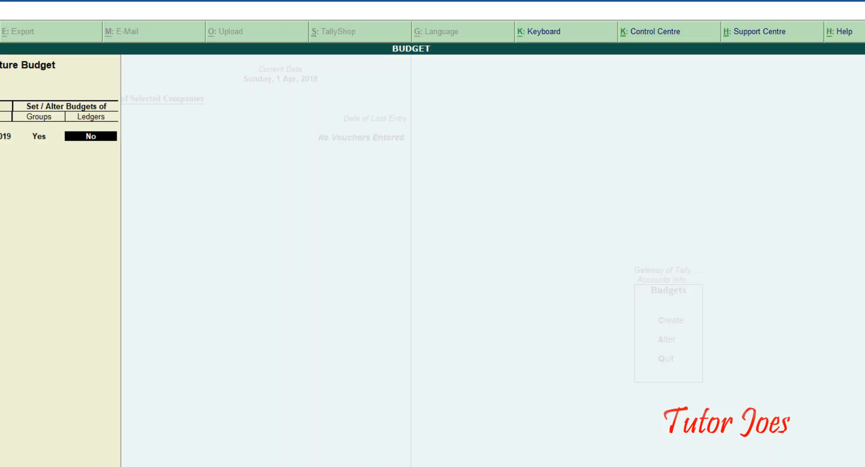
Enable ledger budgets for the Infrastructure Budget and check its ledger table in the Word document.
text(y)
key(Return)
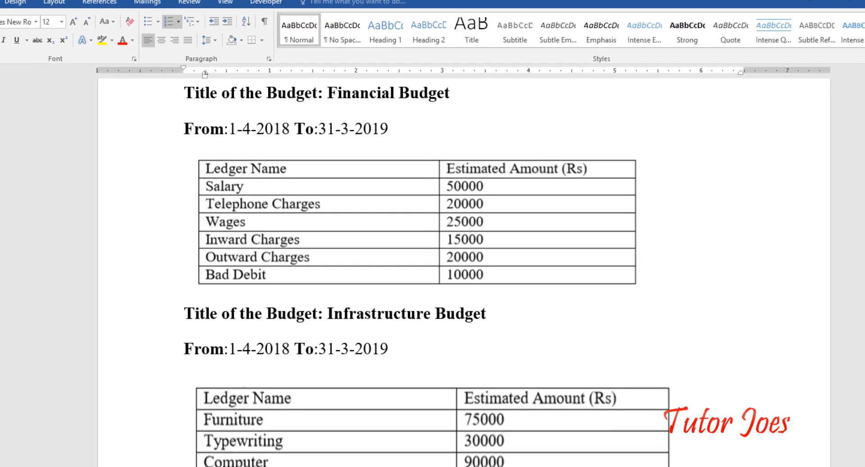
scroll(243, 420, down, 1)
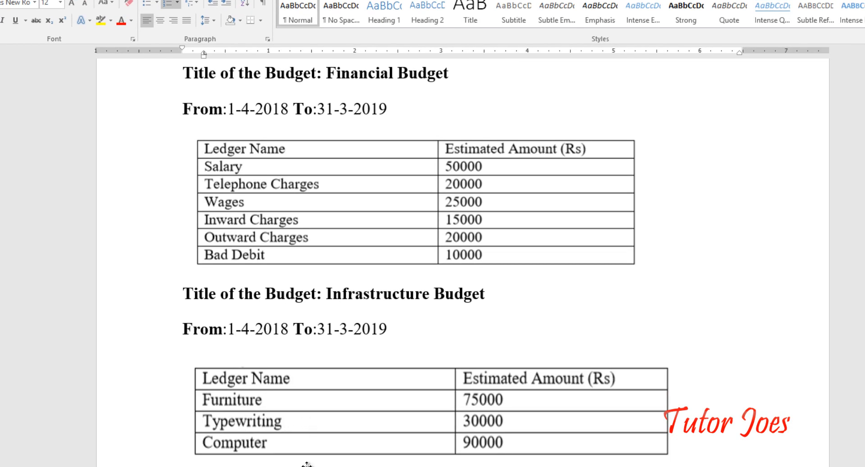
scroll(315, 277, up, 6)
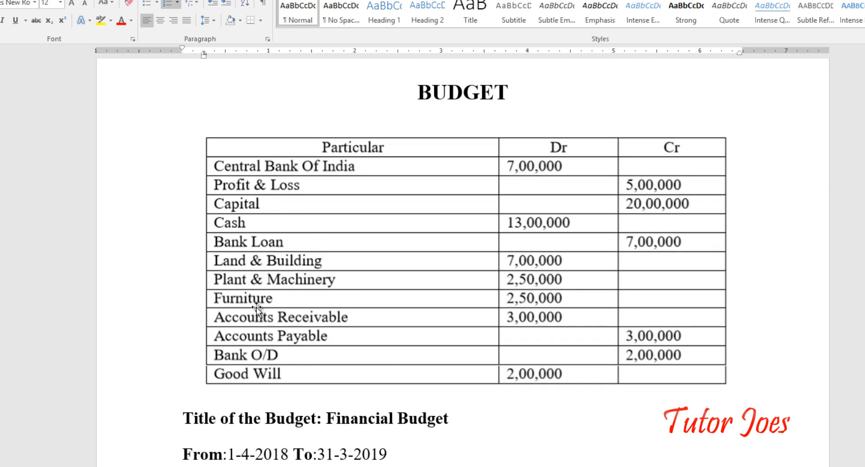
scroll(284, 416, down, 8)
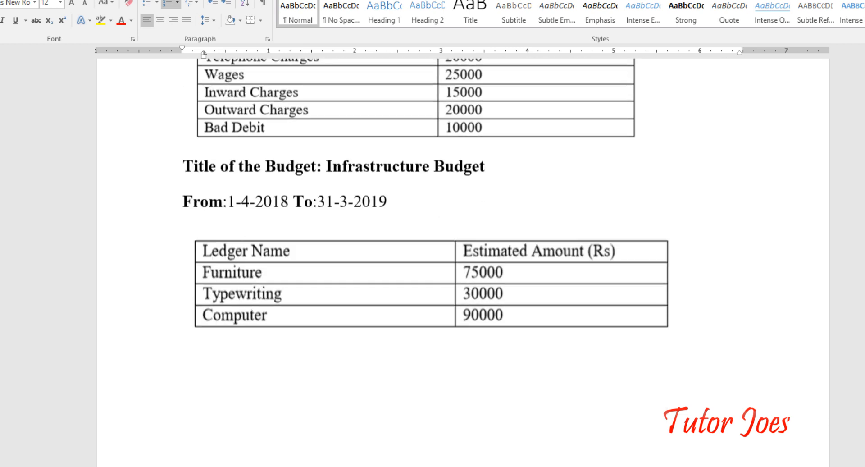
scroll(433, 226, down, 2)
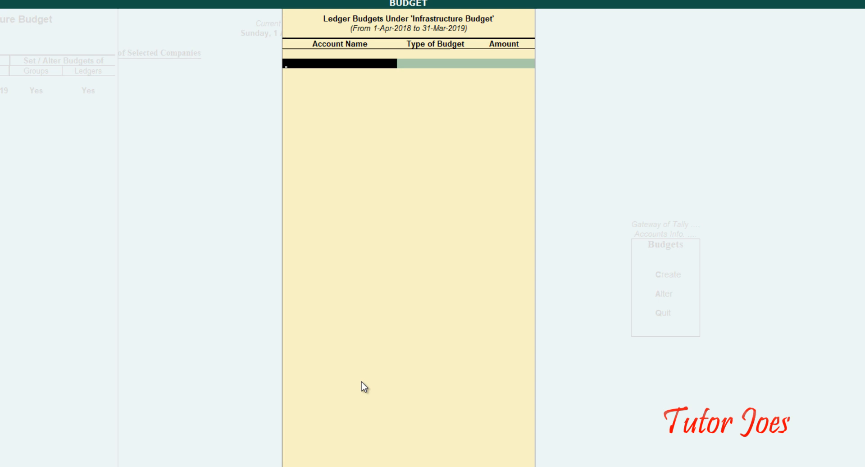
Budget the Furniture ledger On Nett Transactions at 75000 in Tally's Infrastructure Budget.
text(F)
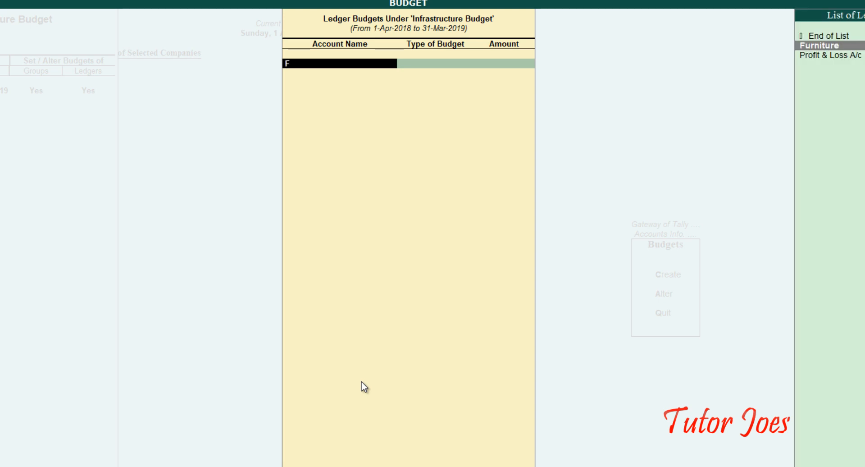
text(u)
key(Return)
key(Down)
key(Return)
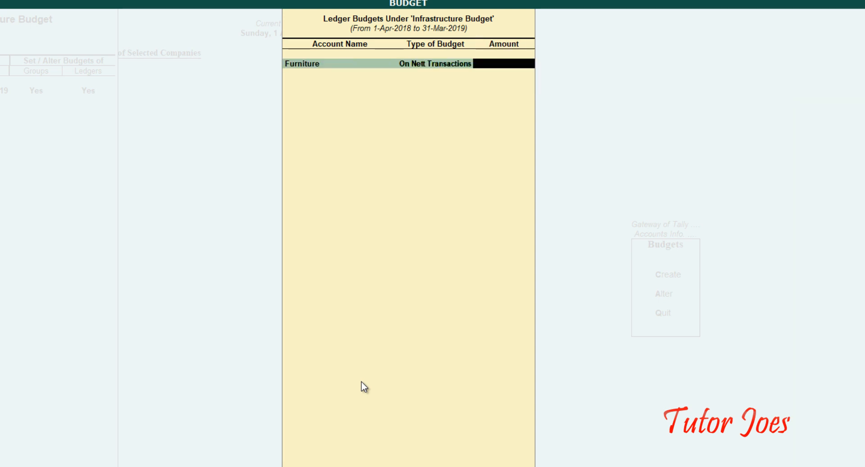
text(75000)
key(Return)
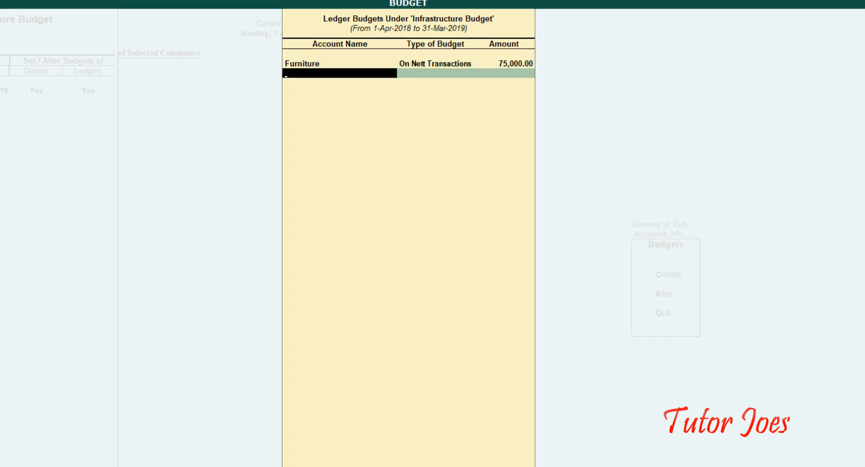
Check the second ledger in the Word document's Infrastructure table, return to Tally and start a new ledger named Typewriter.
key(alt+Tab)
scroll(284, 283, up, 3)
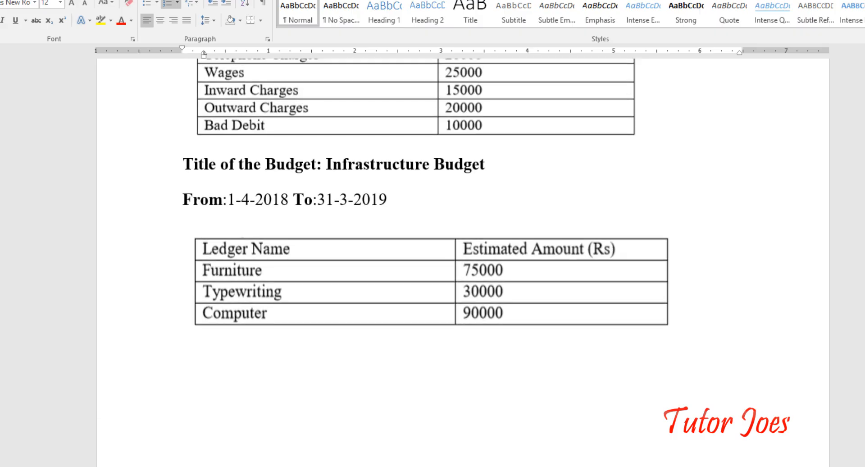
scroll(428, 225, up, 3)
key(alt+Tab)
text(t)
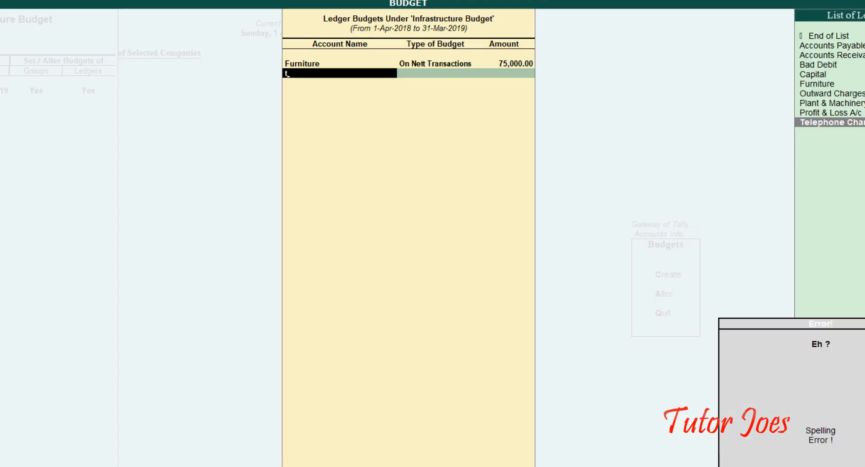
key(alt+c)
text(Ty)
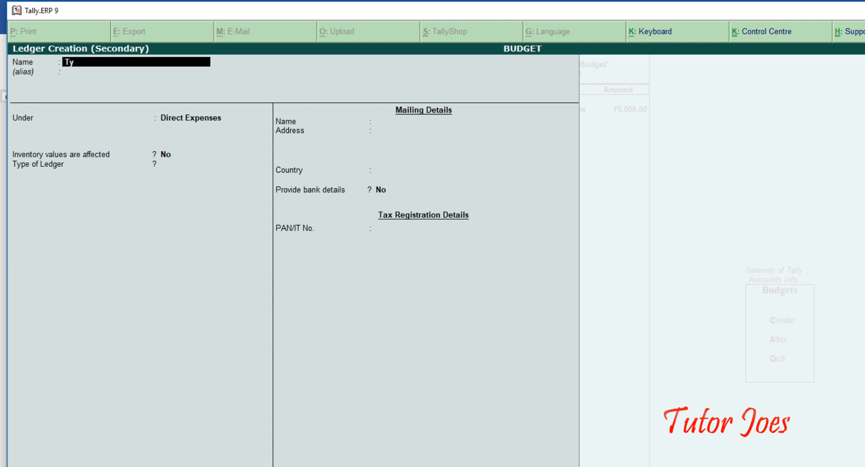
text(pewriter)
key(Return)
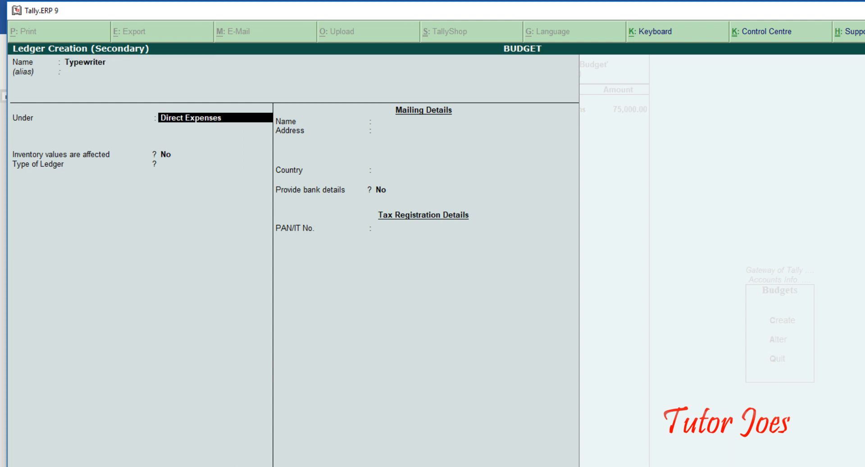
Place the Typewriter ledger under Fixed Assets, keep the remaining fields at their defaults and save it.
text(F)
key(Return)
key(Return)
key(Return)
key(Return)
key(Return)
key(Return)
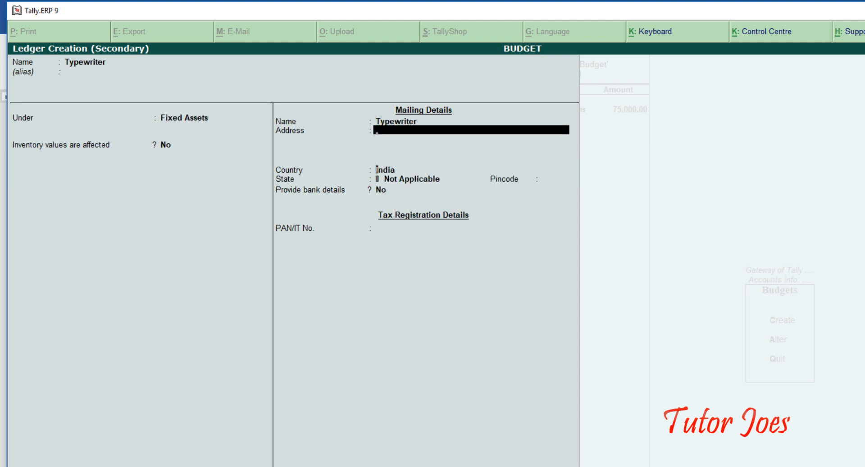
key(Return)
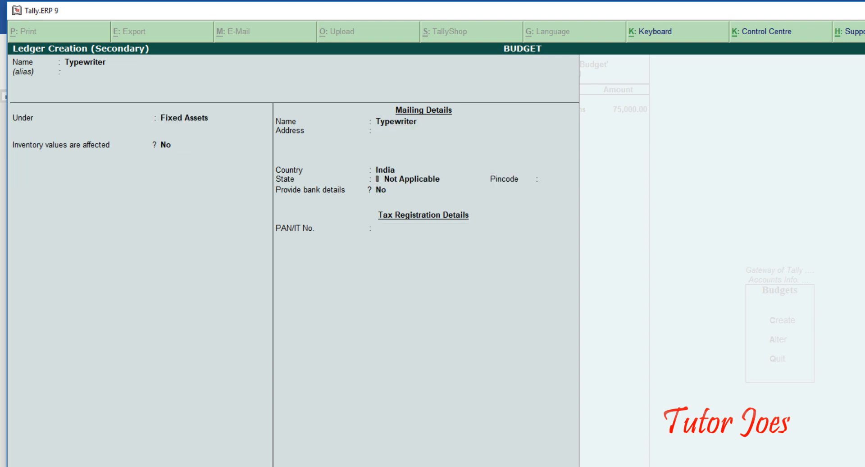
key(ctrl+a)
Budget the Typewriter ledger On Nett Transactions at 30000.
key(Down)
key(Return)
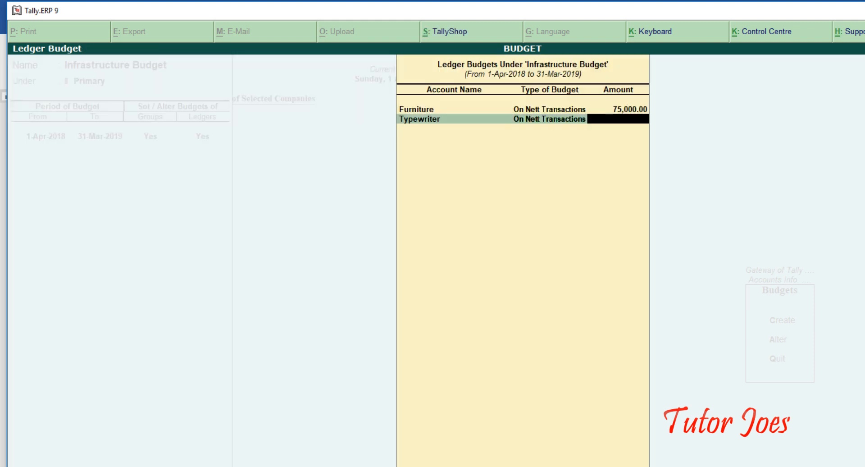
text(30000)
key(Return)
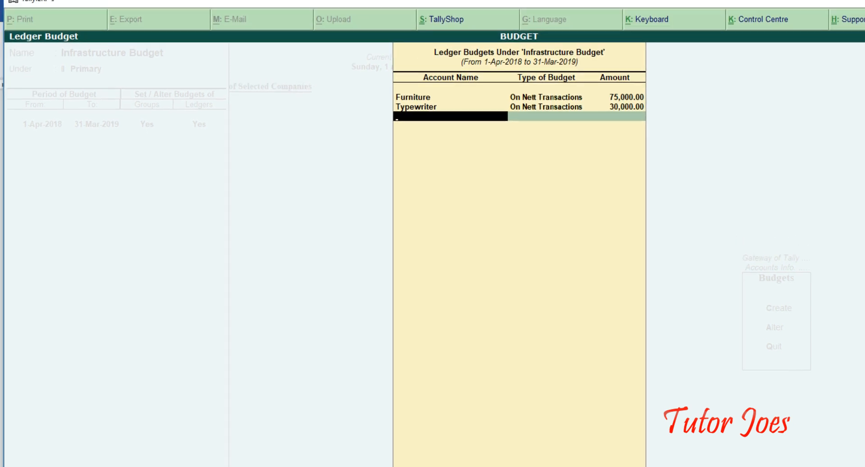
Create a ledger named Computer under Fixed Assets, keep the remaining fields at their defaults and save it.
key(alt+c)
text(C)
text(ompu)
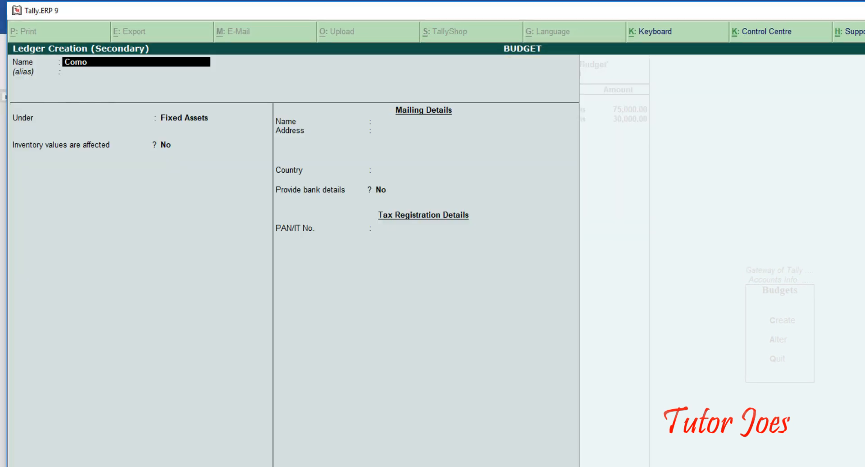
key(BackSpace)
text(puter)
key(Return)
key(Return)
key(Return)
key(Return)
key(Return)
key(Return)
key(Return)
key(Return)
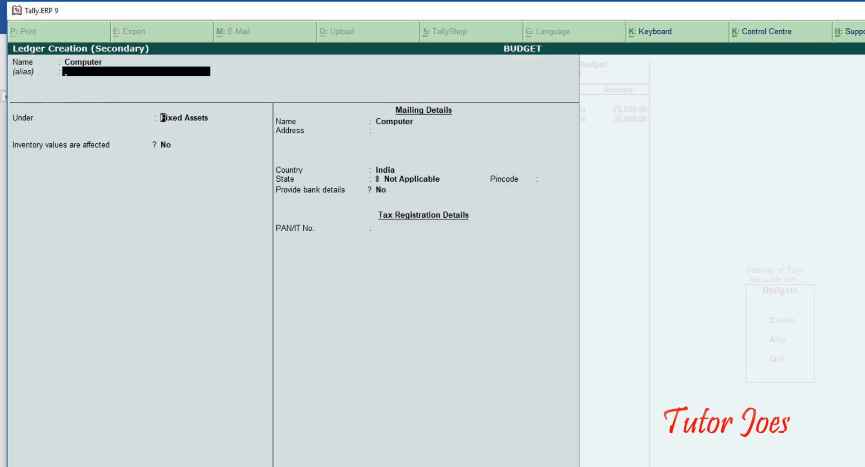
key(Return)
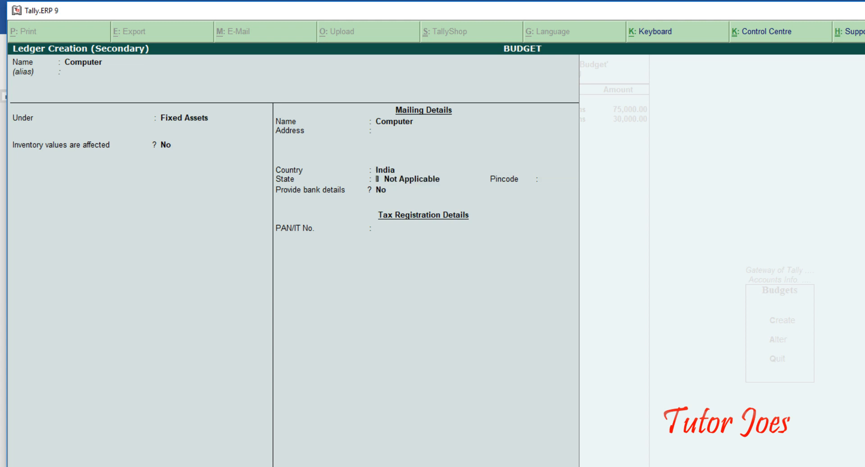
key(Return)
Budget the Computer ledger On Nett Transactions at 90000 and save the Infrastructure Budget.
key(Down)
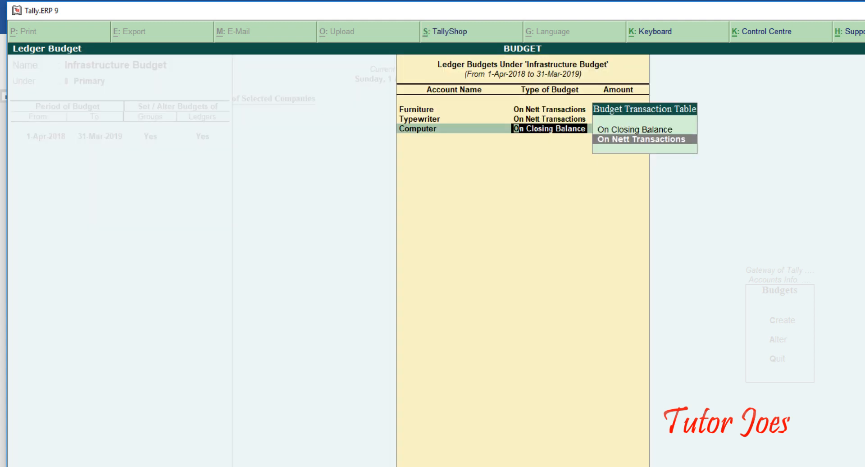
key(Return)
text(90000)
key(Return)
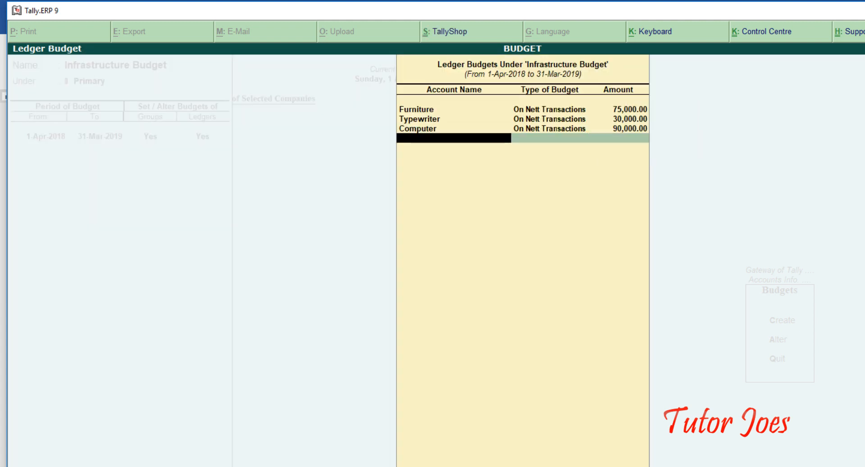
key(Return)
key(Return)
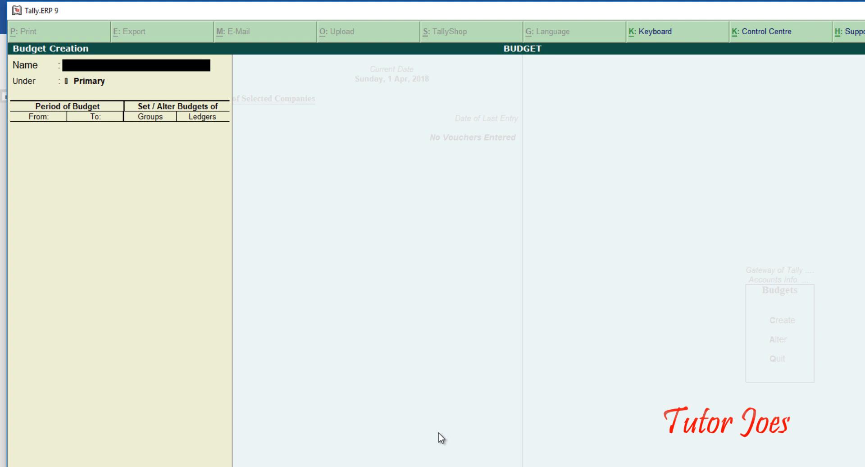
Check the numbered transaction list in the Word document, return to Tally, leave budget creation and start a Contra voucher.
click(396, 466)
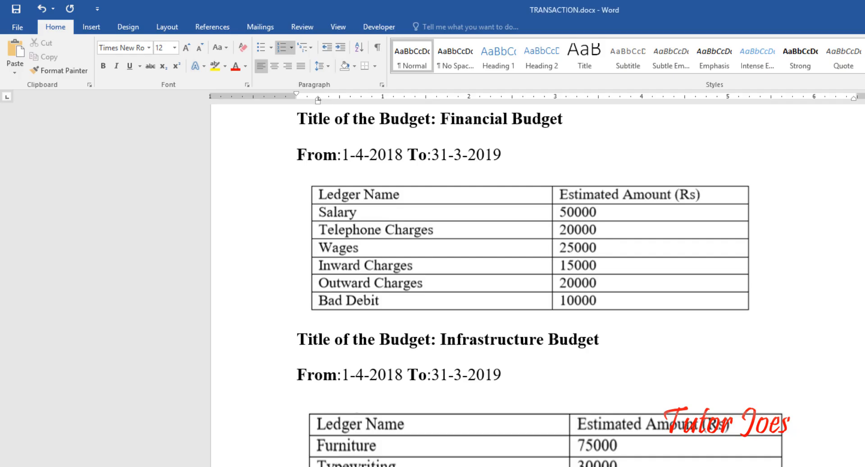
scroll(536, 284, down, 3)
scroll(536, 284, down, 10)
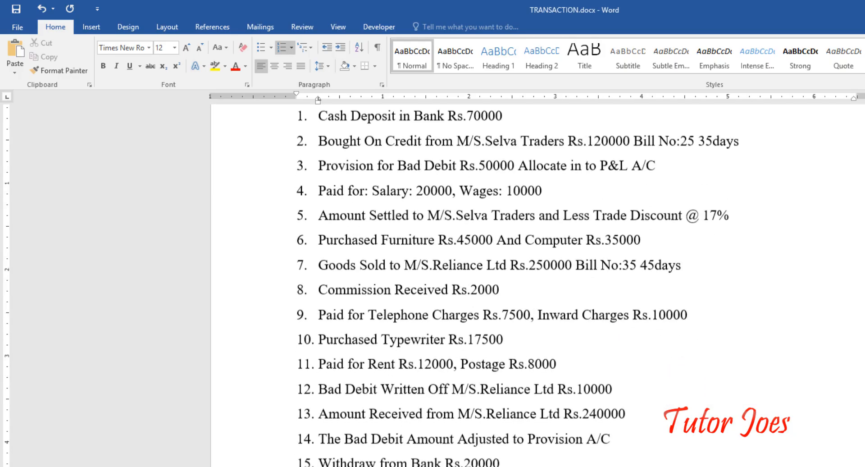
scroll(427, 275, up, 1)
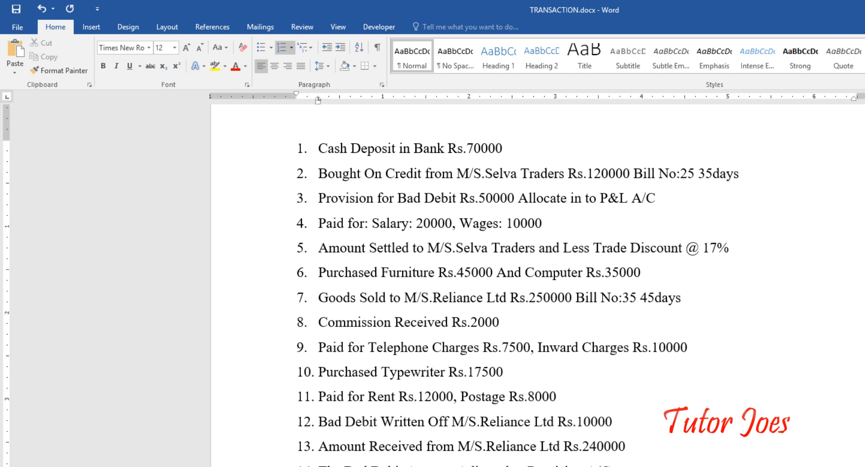
key(alt+Tab)
key(Escape)
key(Escape)
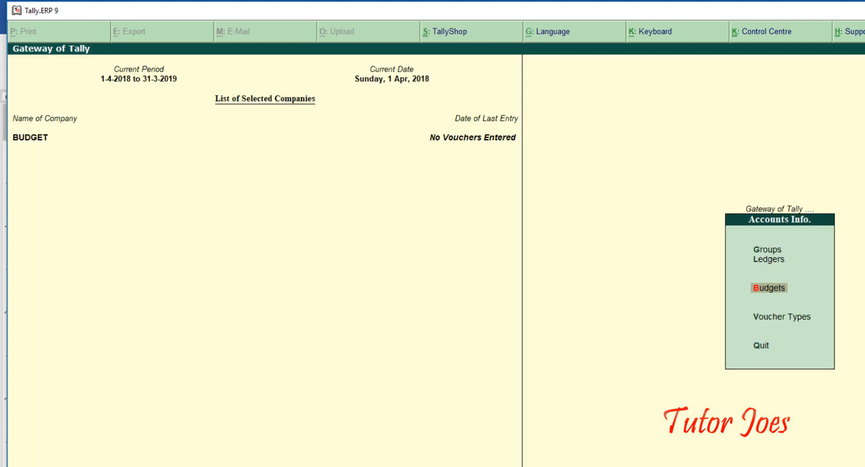
key(Escape)
key(Down)
key(Down)
key(Return)
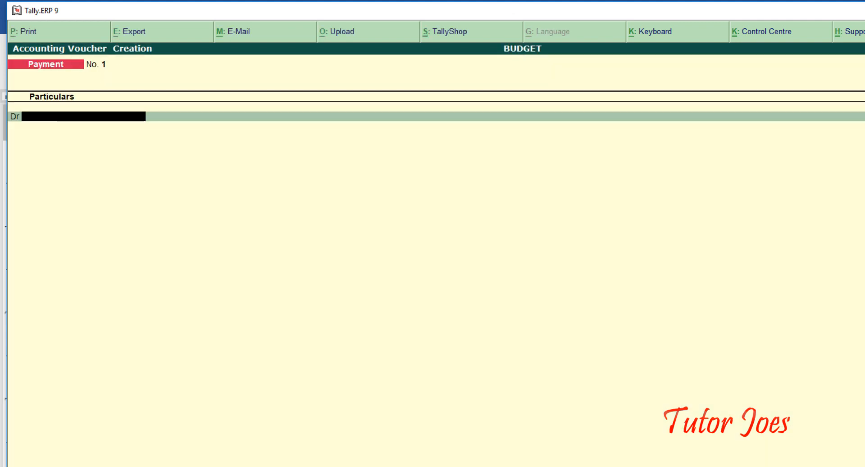
key(F4)
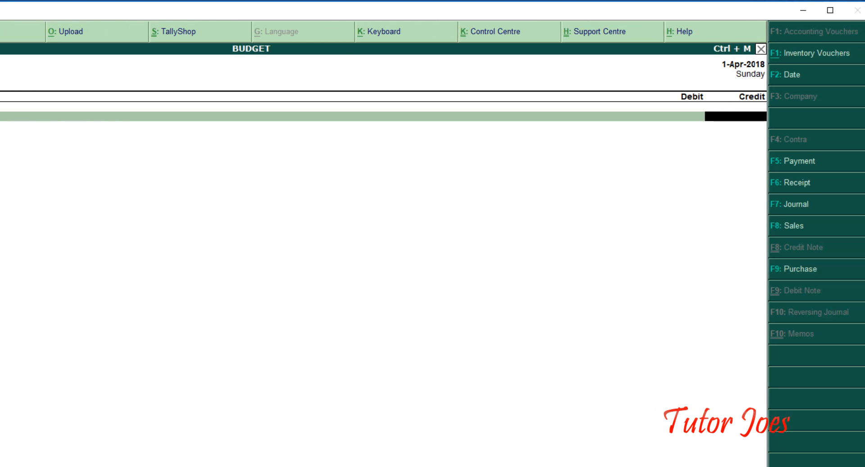
Credit Cash with 70000 and debit CBI Bank with the same amount, keeping Cash as the bank allocation's transaction type.
text(70000)
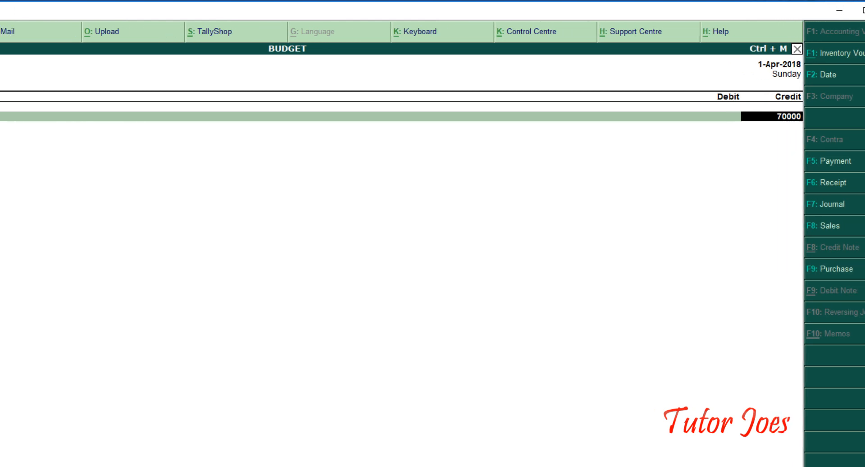
key(Return)
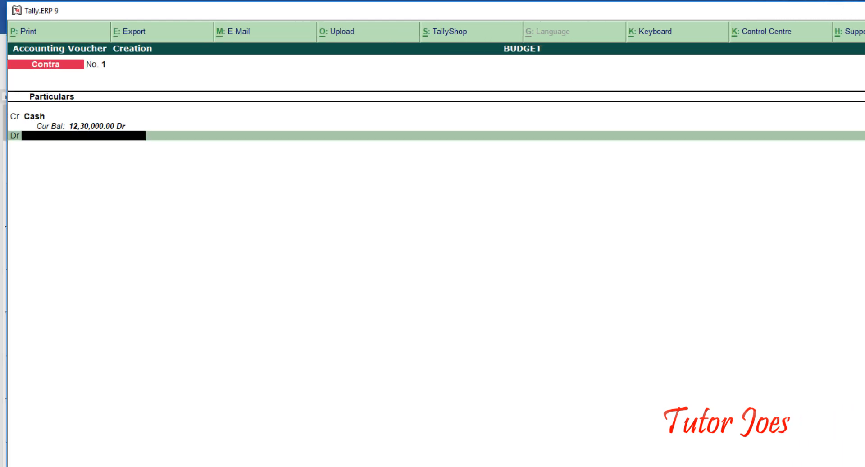
key(Return)
key(Return)
key(Return)
key(Return)
key(Return)
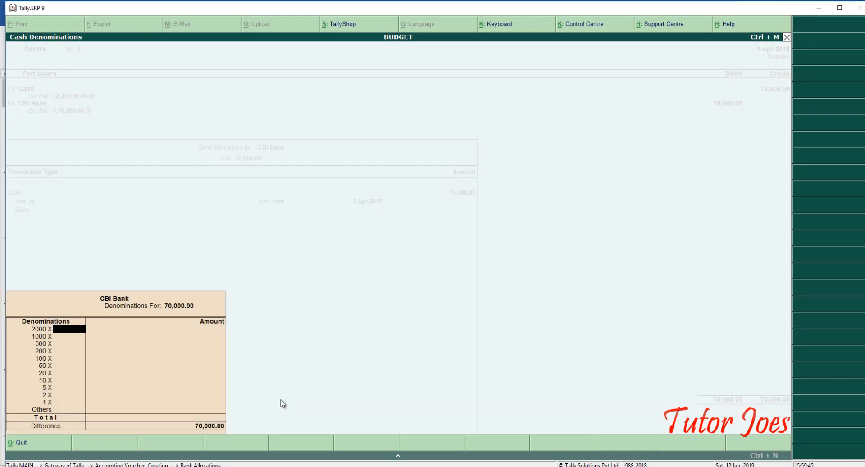
Leave all cash denominations for the CBI Bank deposit blank, add no narration and save the Contra voucher.
key(Return)
key(Return)
key(Return)
key(Return)
key(Return)
key(Return)
key(Return)
key(Return)
key(Return)
key(Return)
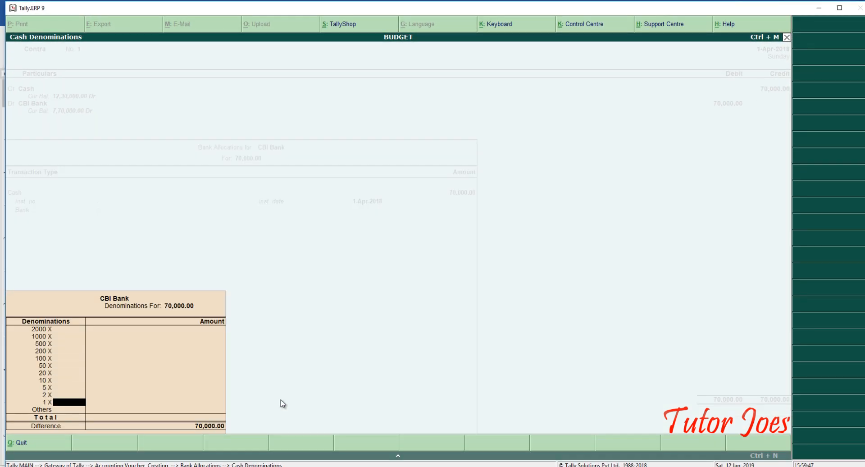
key(Return)
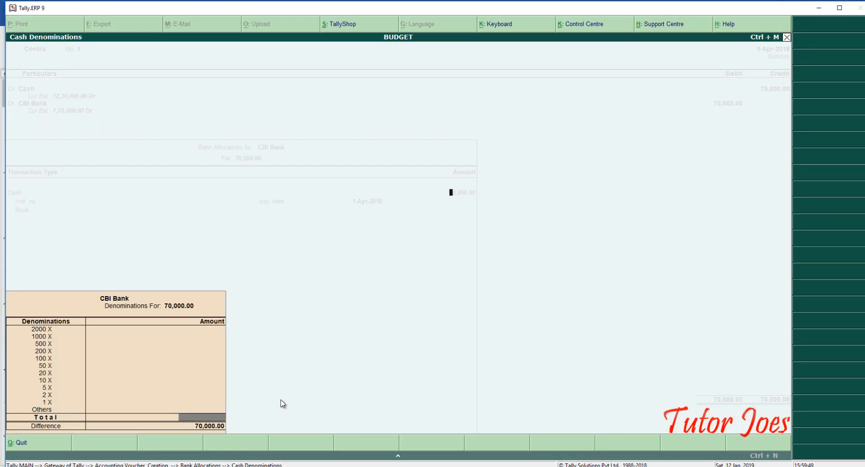
key(Return)
key(Return)
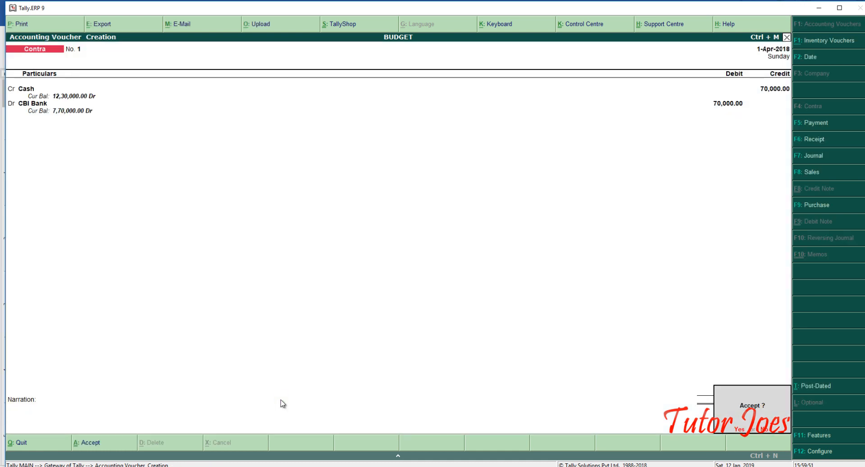
key(Return)
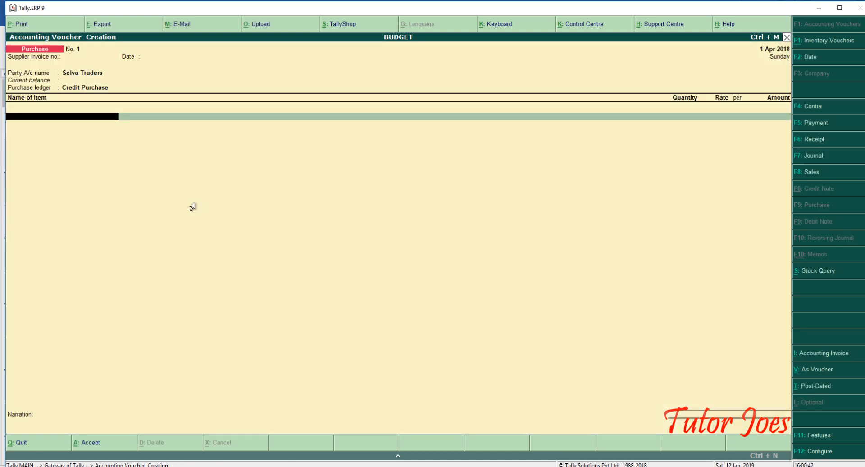
Check the credit purchase in the Word document, then start a Tally Purchase voucher in voucher mode with blank supplier invoice number and date.
key(alt+Tab)
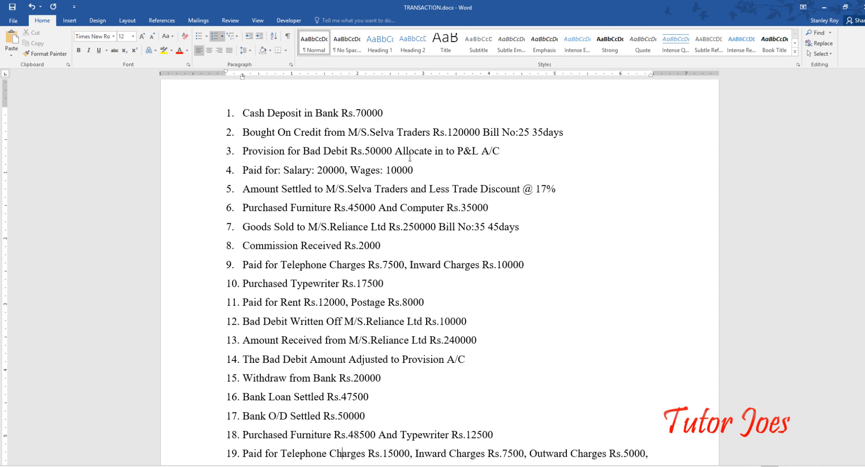
key(alt+Tab)
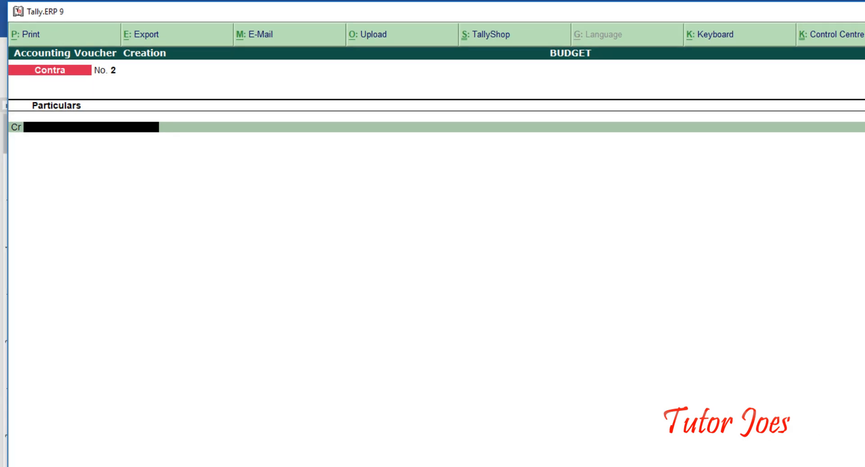
key(F9)
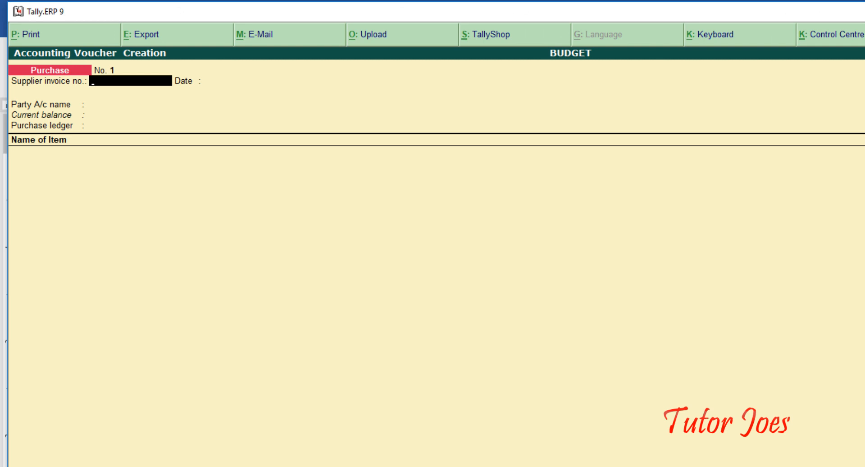
key(ctrl+v)
key(Return)
key(Return)
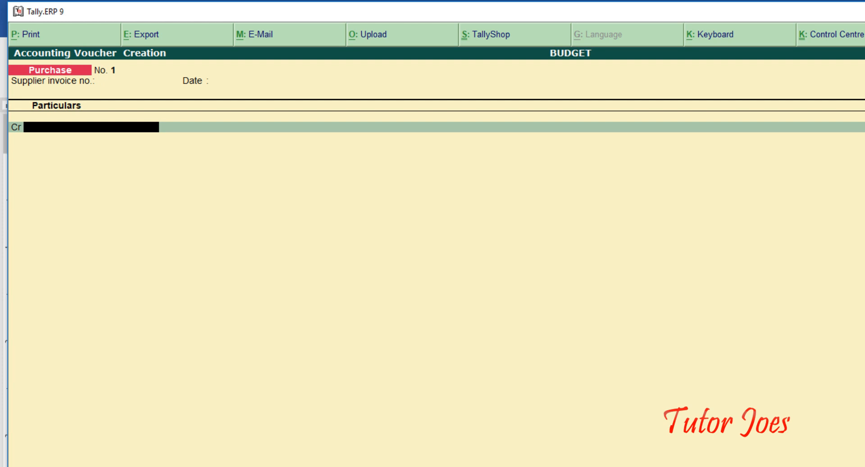
Credit Selva Traders with 120000 in the Purchase voucher, keeping the default supplier's details.
key(Return)
key(Return)
key(Return)
key(Return)
key(Return)
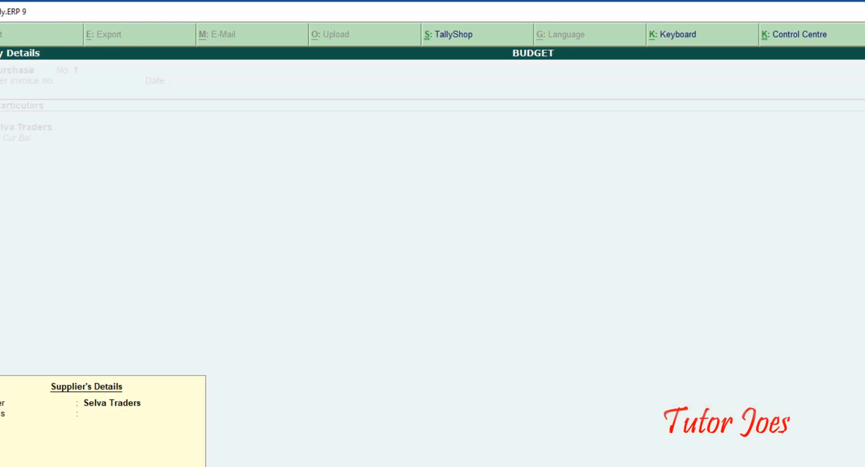
text(120000)
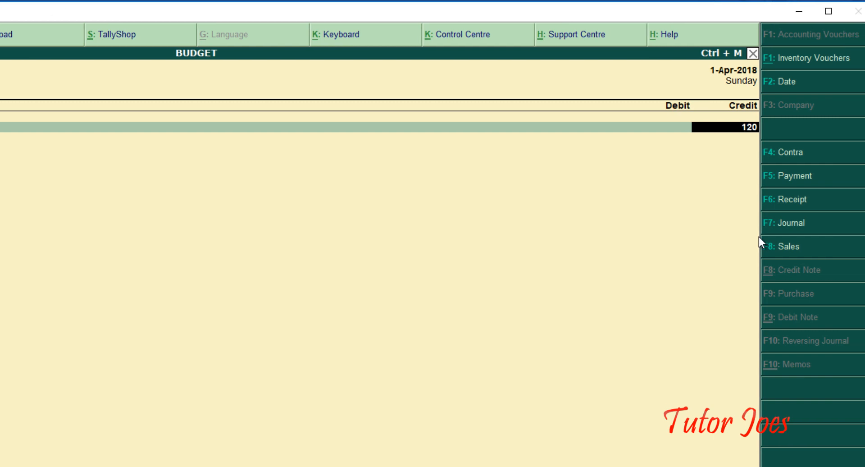
key(Return)
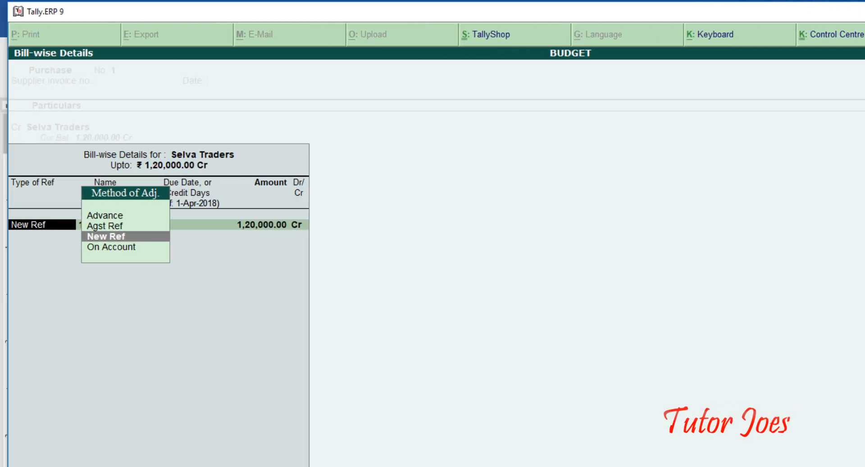
Keep New Ref as the bill-wise reference type for Selva Traders and look up the bill number in the Word document.
key(Return)
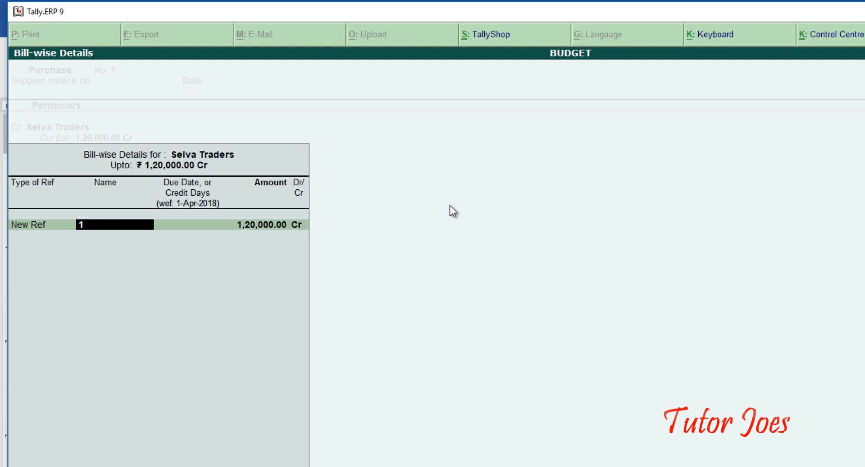
key(alt+Tab)
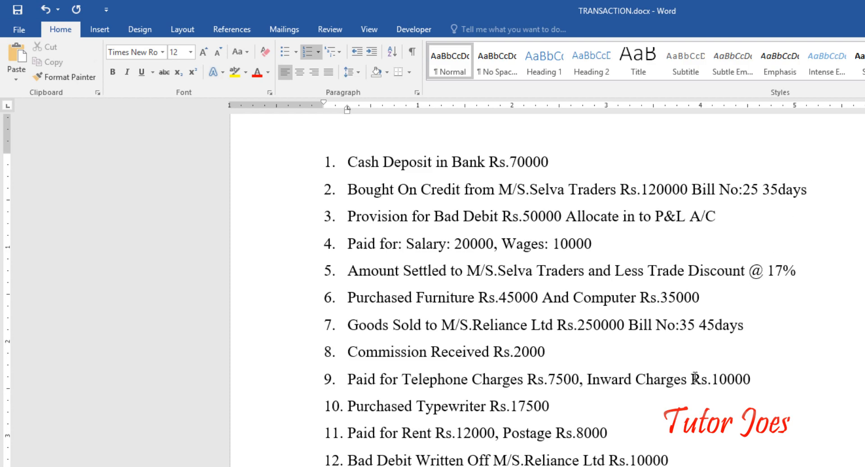
Switch to Tally.ERP 9 and enter Selva Traders' bill-wise details as New Ref 25 with 35 credit days for 1,20,000.
key(alt+Tab)
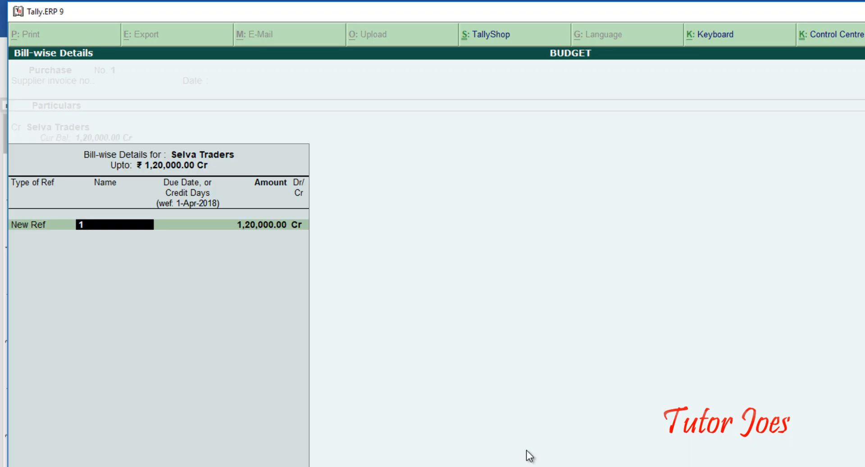
text(25)
key(Return)
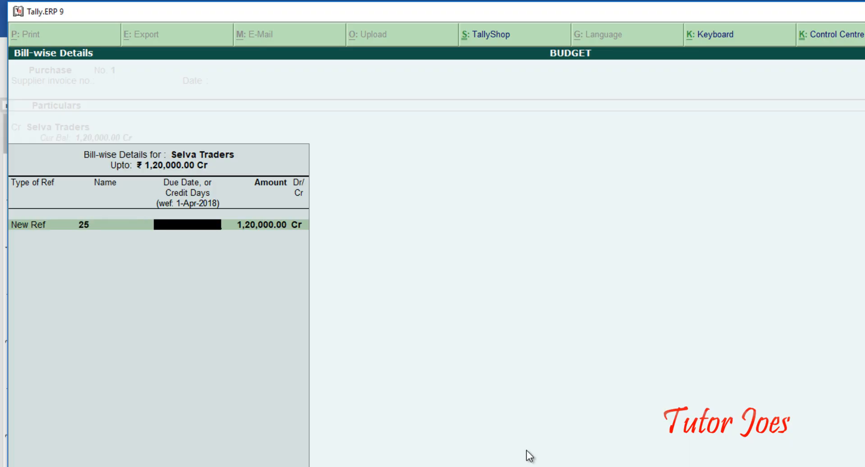
text(35)
key(Return)
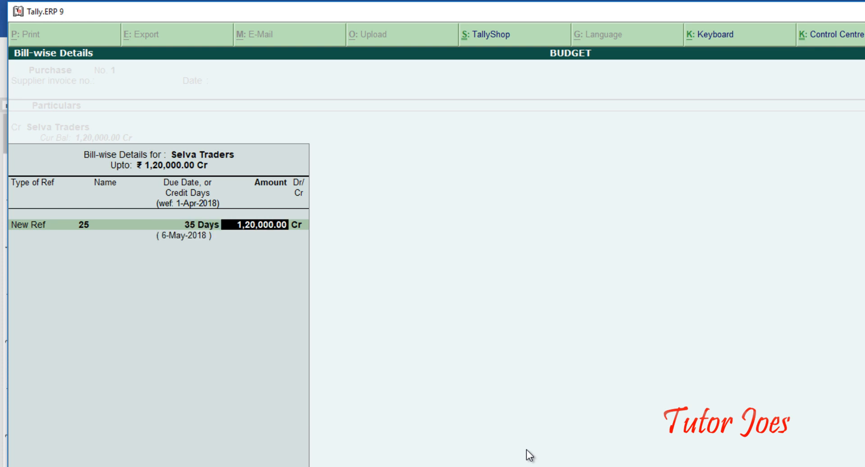
key(Return)
key(Return)
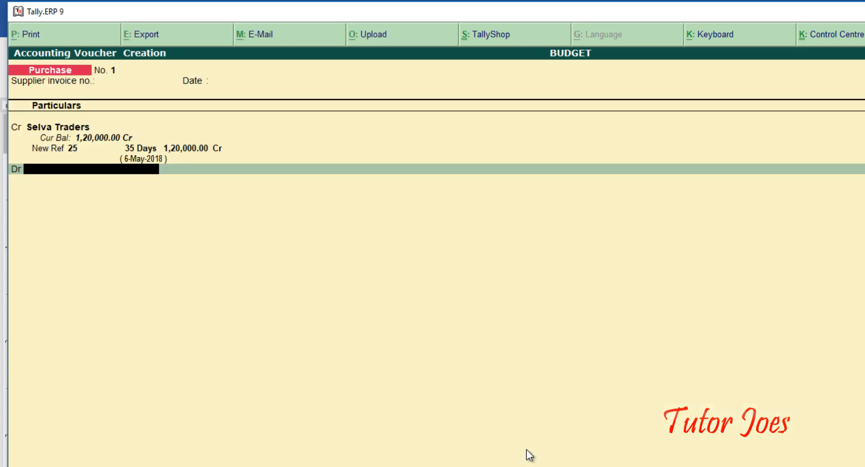
Select Credit Purchase as the debit ledger and alter it so that inventory values are affected is set to No.
key(Return)
key(Escape)
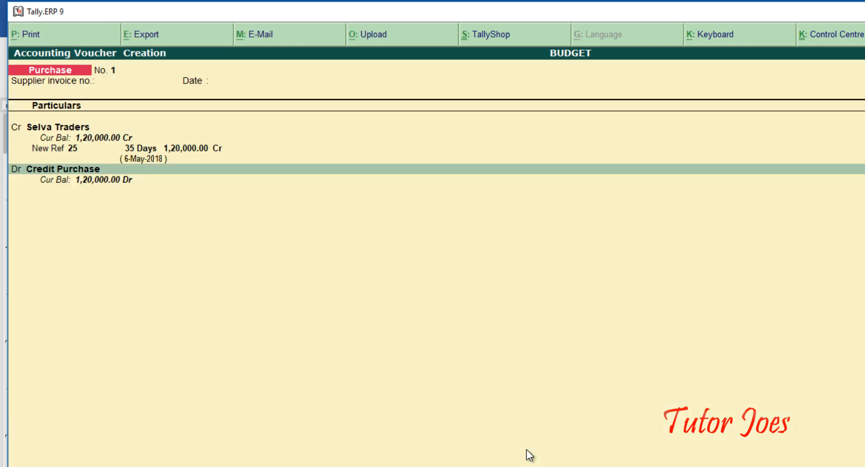
key(BackSpace)
key(ctrl+Return)
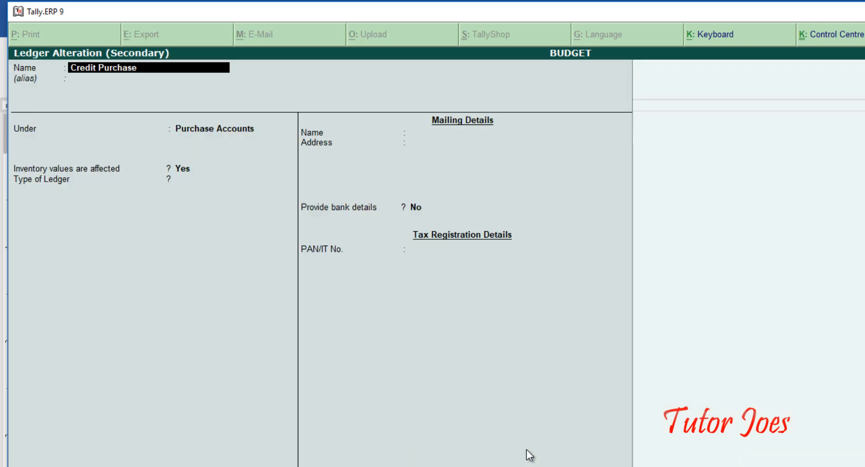
key(Return)
key(Return)
key(Return)
key(n)
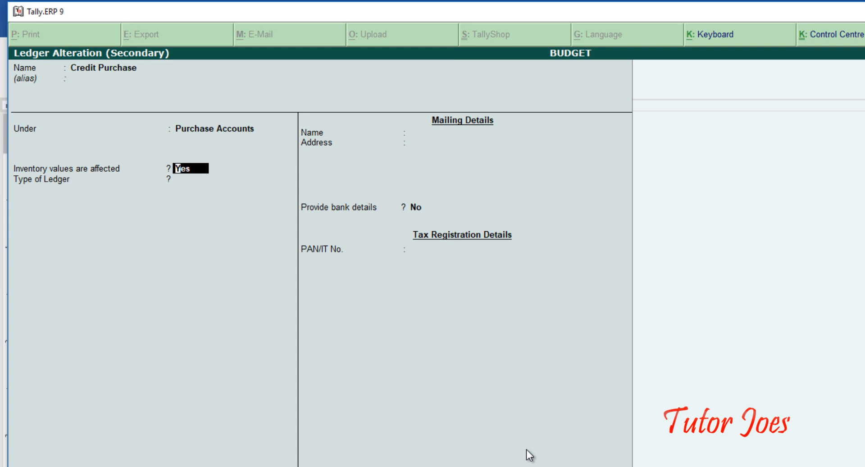
key(Return)
key(Return)
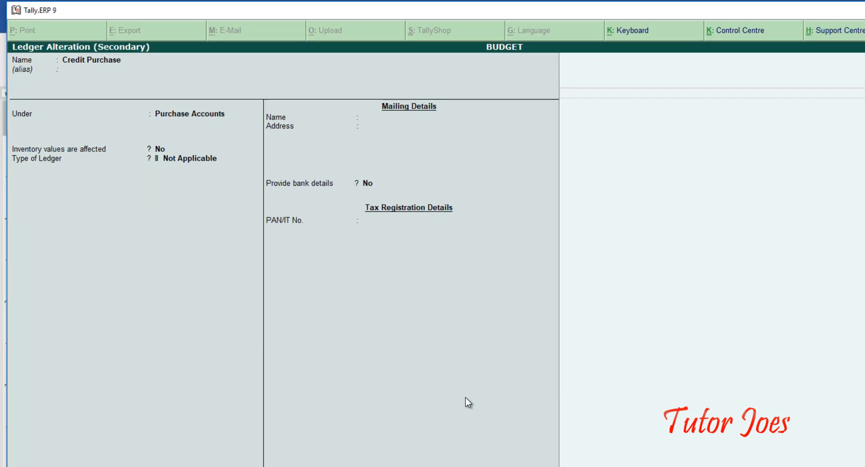
key(ctrl+a)
Accept the 1,20,000 debit for Credit Purchase and save the purchase voucher without a narration.
key(Return)
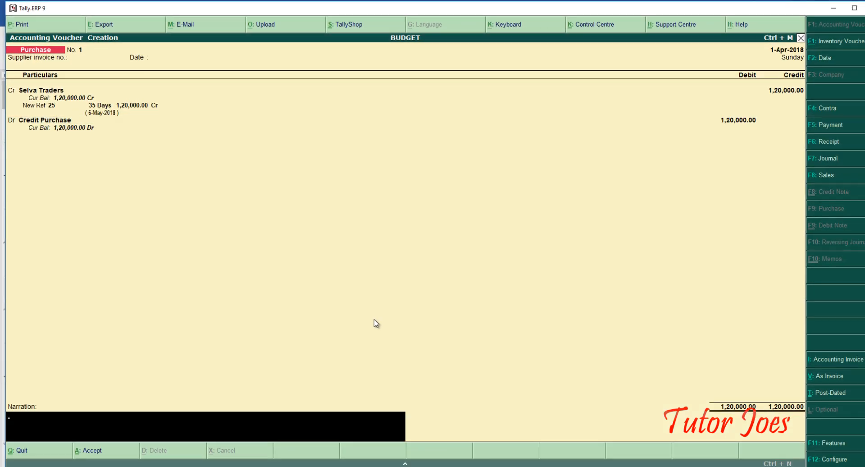
key(Return)
key(Return)
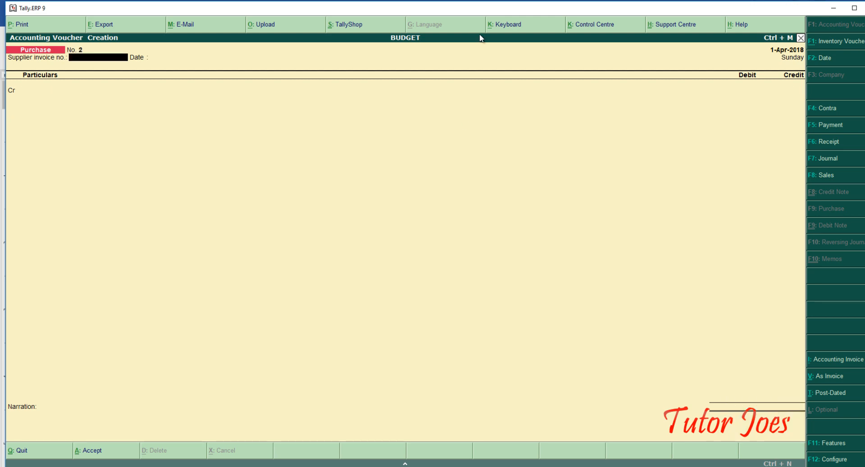
Consult the provision transaction in TRANSACTION.docx and start a journal voucher in Tally.ERP 9, debiting Profit & Loss A/c with 50000.
key(alt+Tab)
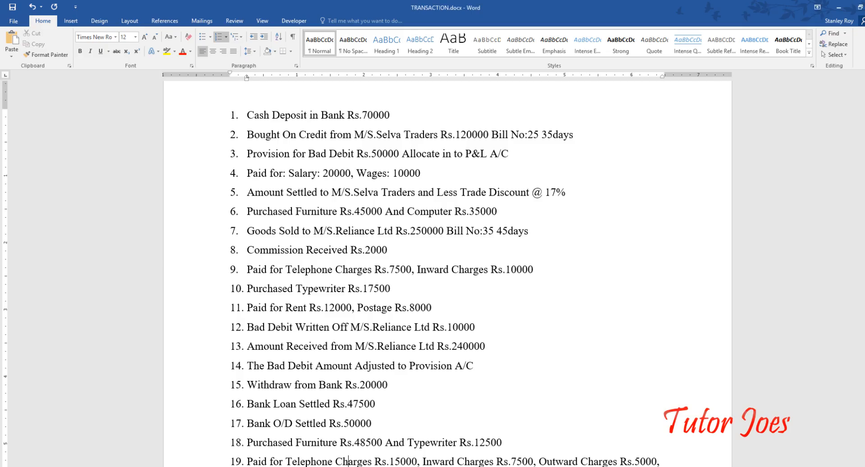
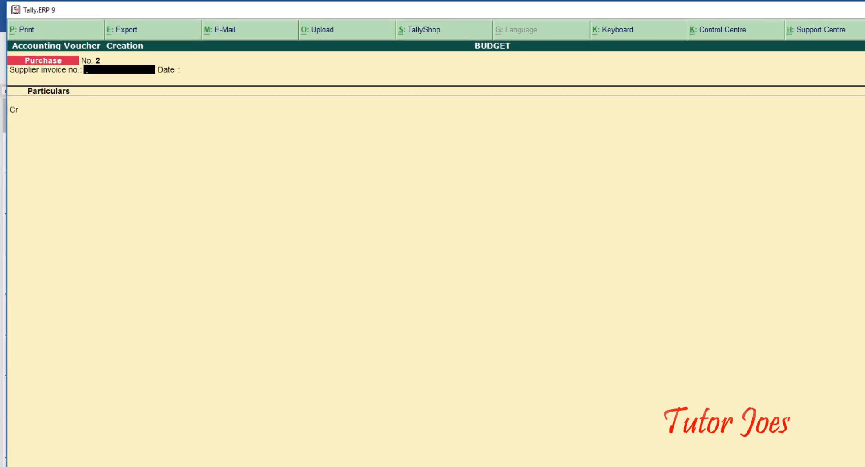
key(F7)
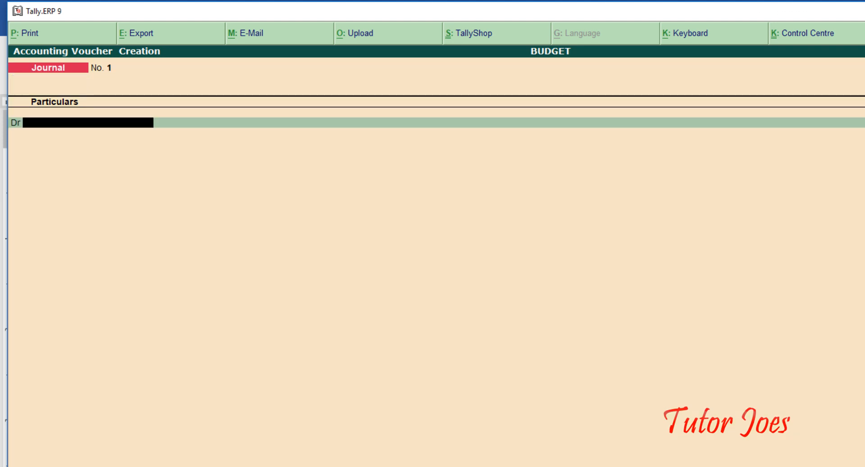
text(Pro)
key(Return)
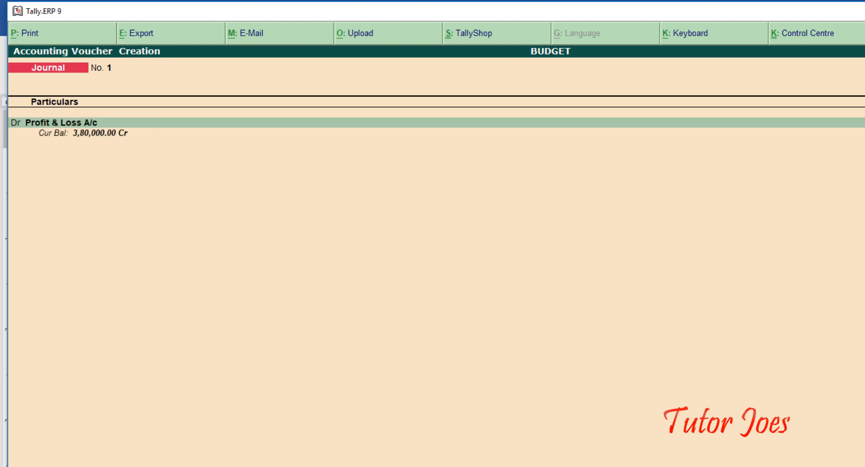
text(50000)
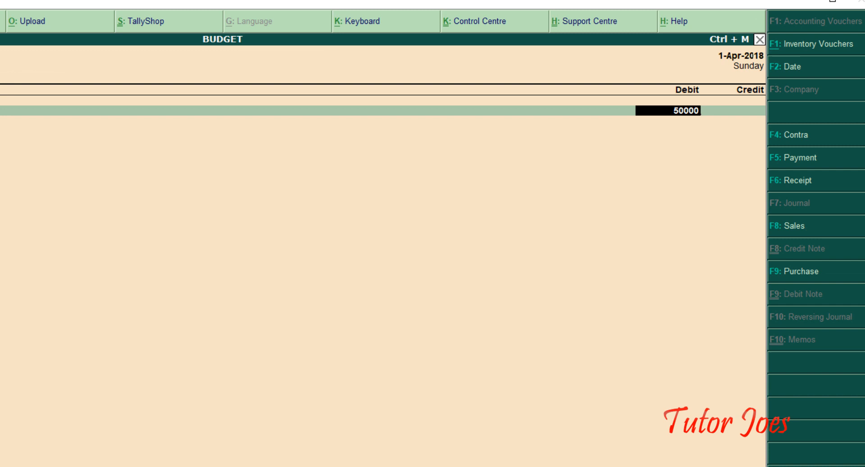
key(Return)
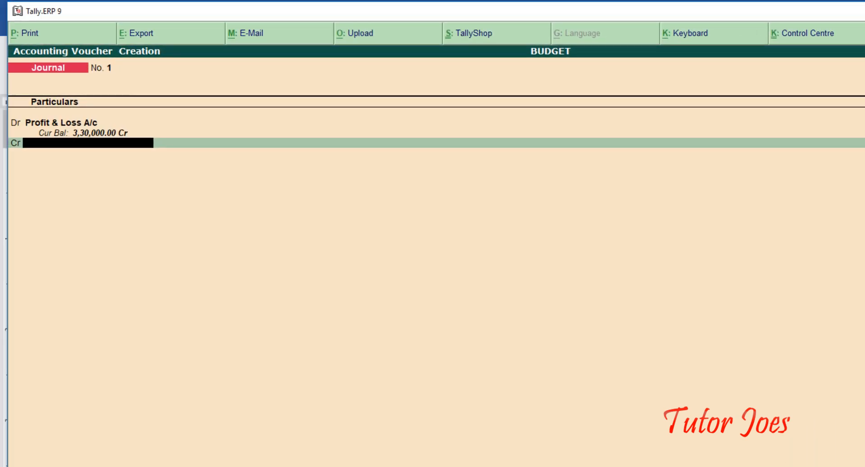
Create a Provision for Bad Debit ledger under the Provisions group for the journal's credit line.
key(alt+c)
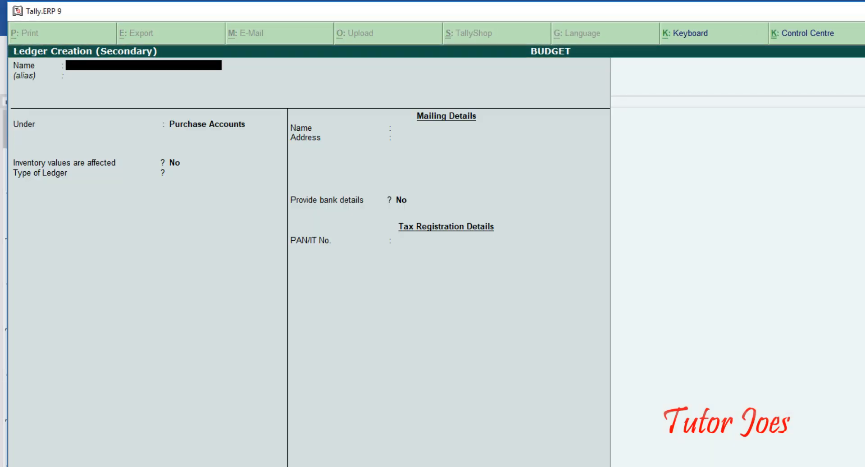
text(Provision for Bad Debit)
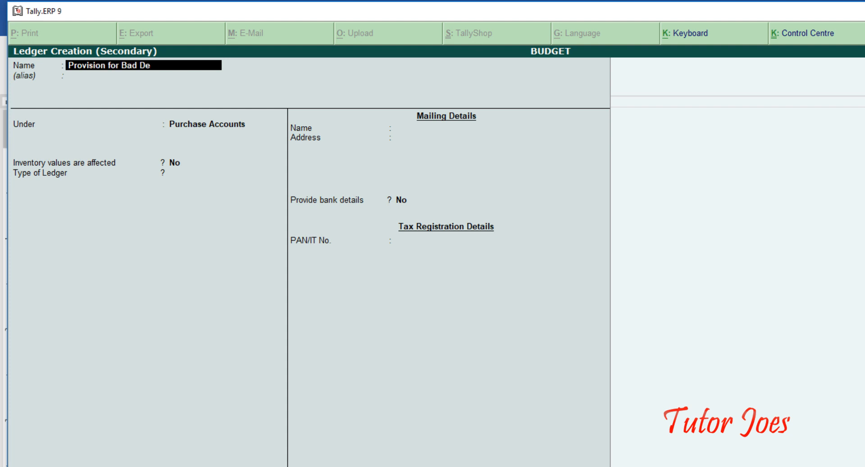
key(Return)
key(Return)
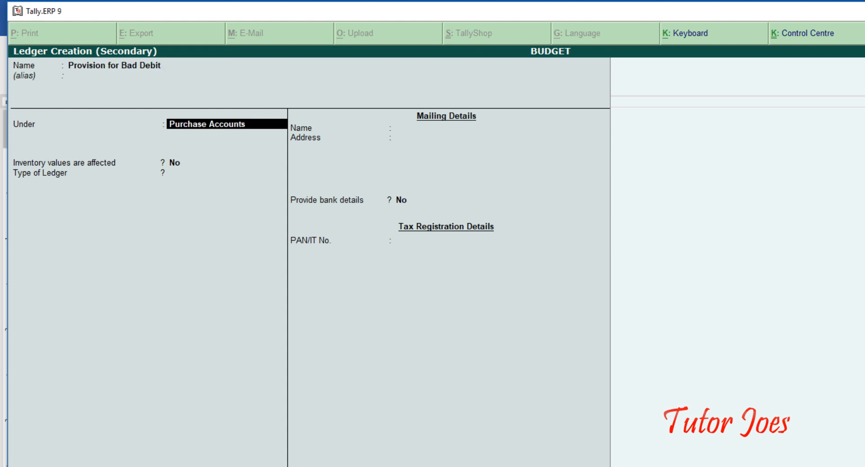
text(Pro)
key(Return)
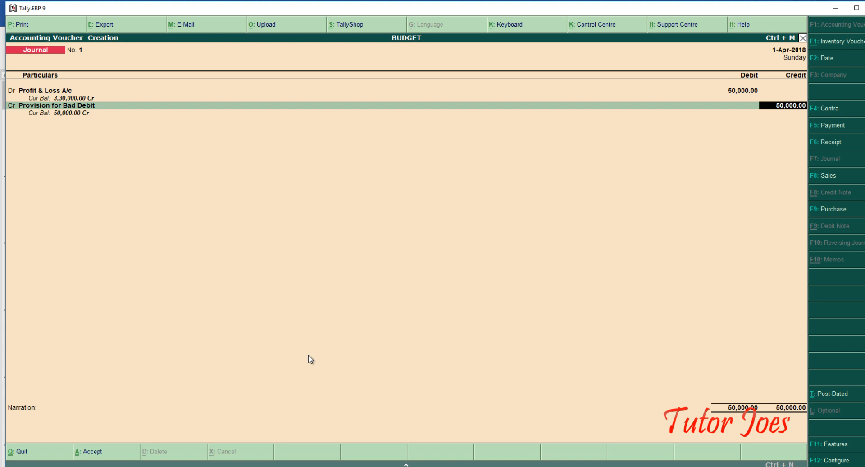
Accept the 50,000 credit to Provision for Bad Debit and save the journal voucher without a narration.
key(Return)
key(Return)
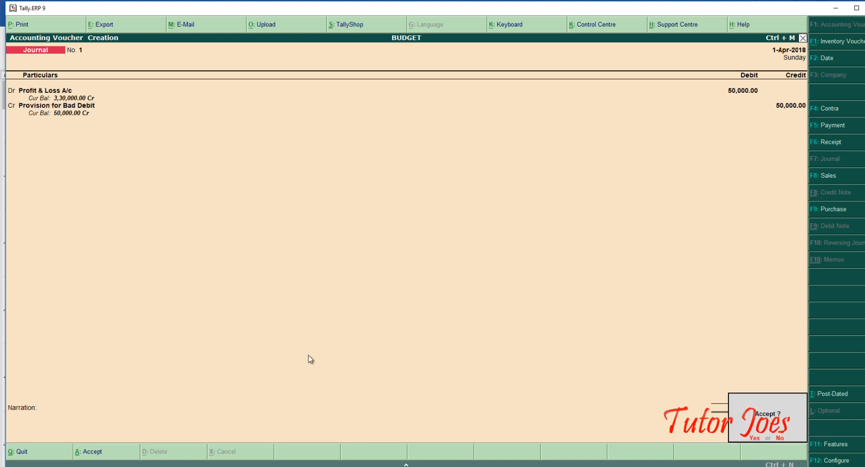
key(Return)
Consult the salary and wages transaction in TRANSACTION.docx and start a payment voucher in Tally.ERP 9, debiting Salary with 20000.
key(alt+Tab)
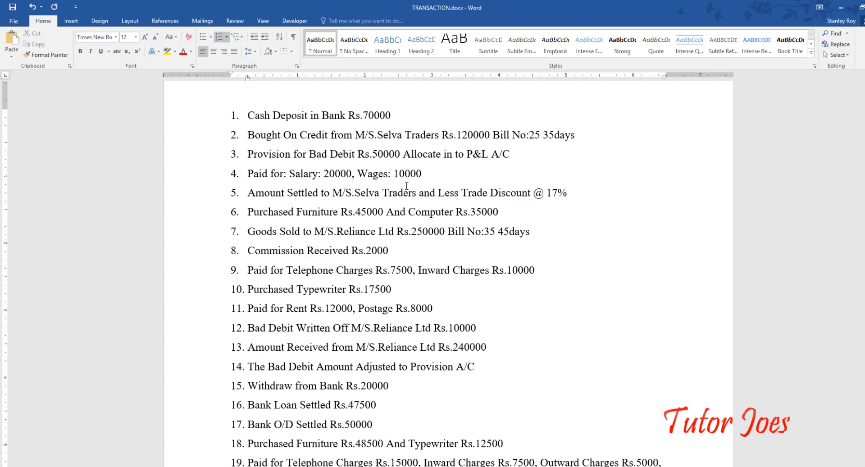
key(alt+Tab)
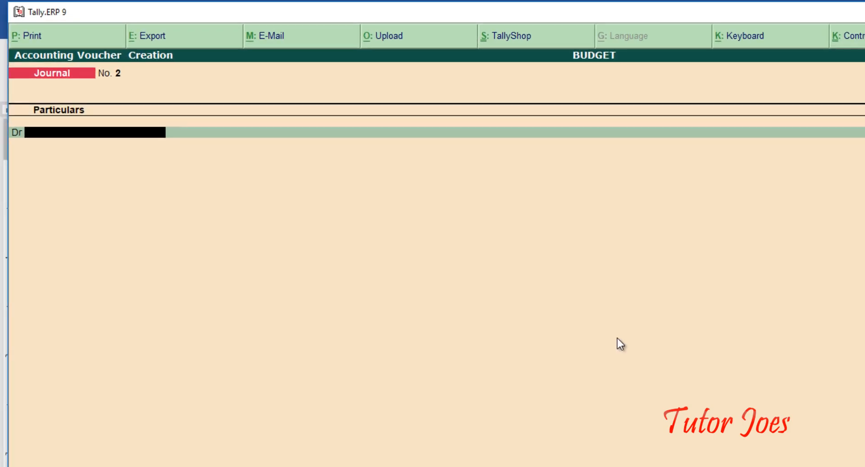
key(F5)
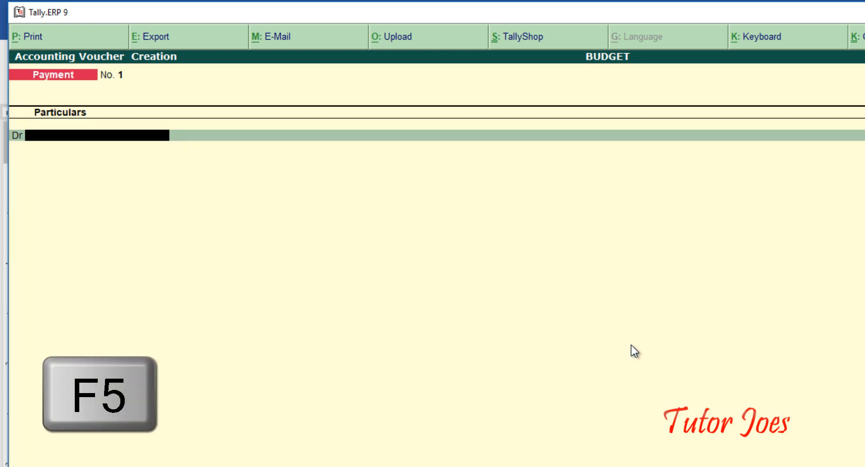
text(Sa)
key(Return)
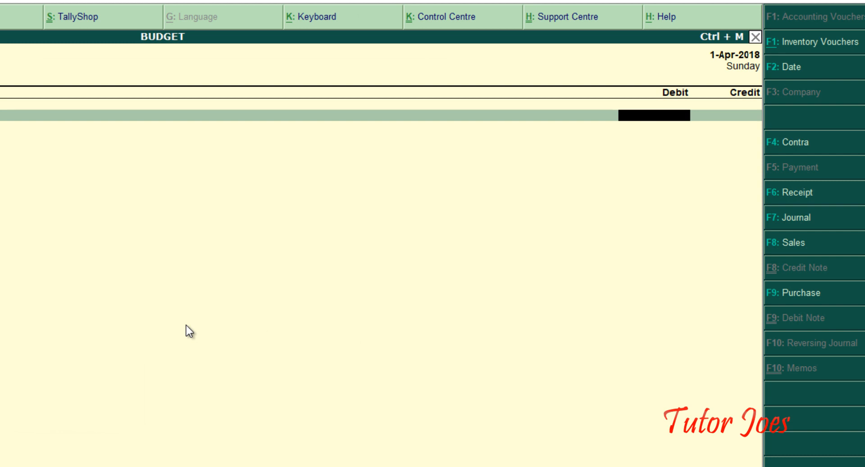
text(20000)
key(Return)
Add a second debit line to the payment voucher for Wages with 10000.
text(dr)
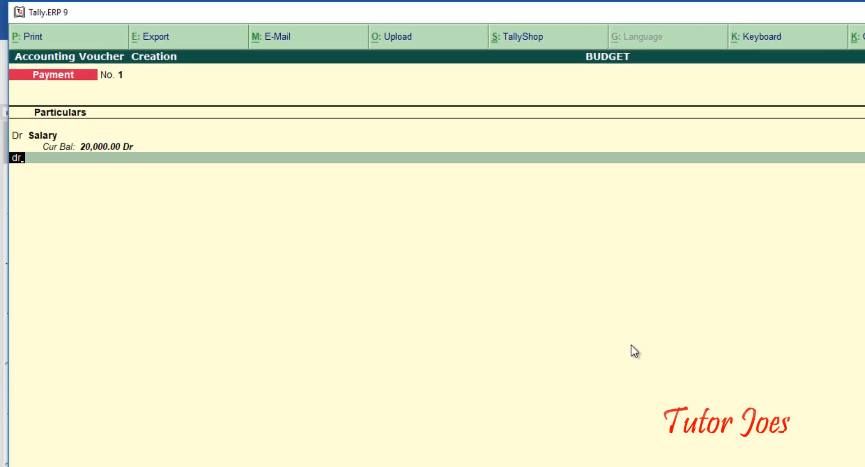
key(Return)
text(Wag)
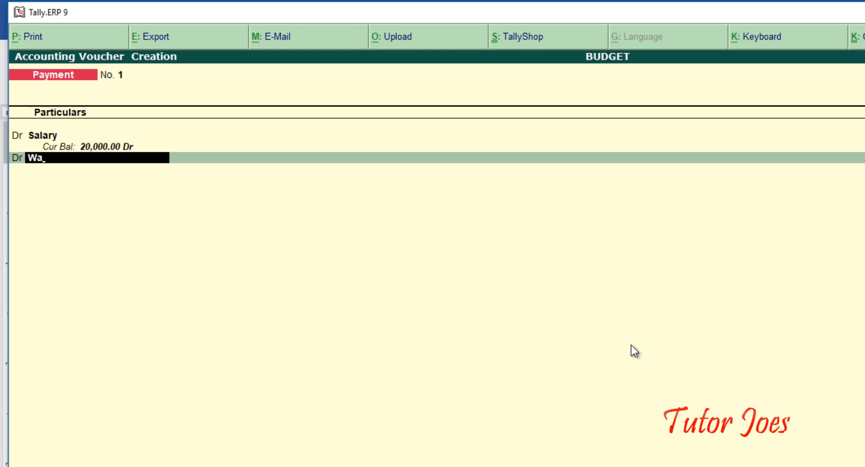
key(Return)
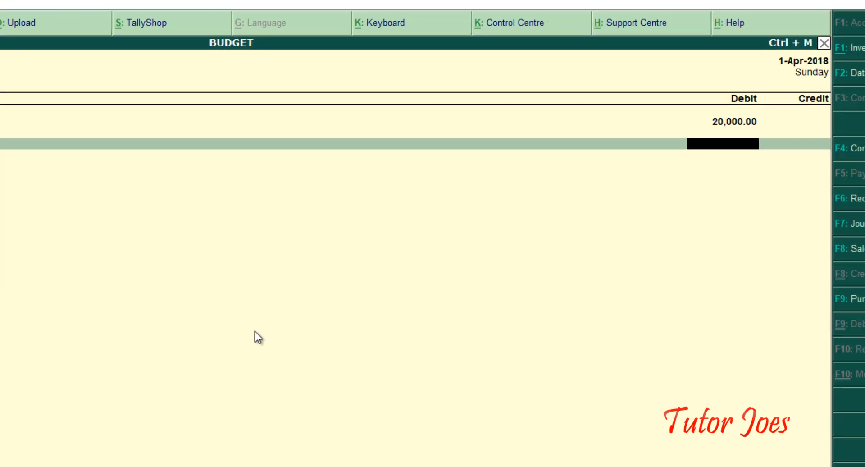
text(10000)
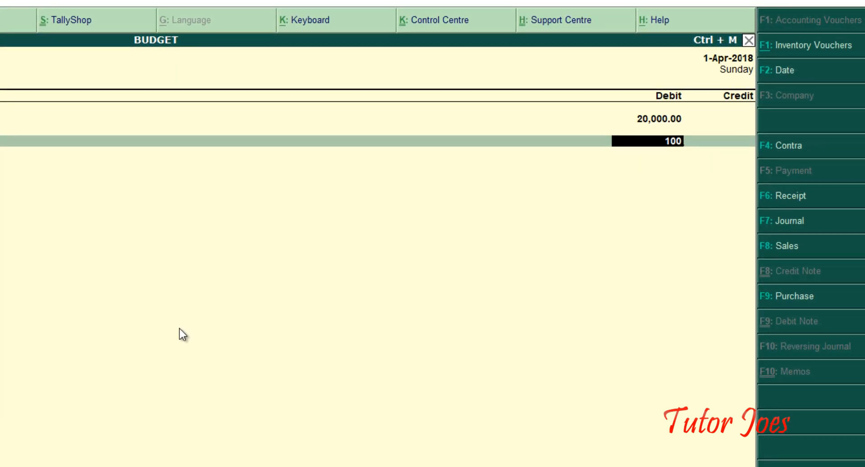
Credit Cash with 30,000 and save the payment voucher without a narration.
text(Cash)
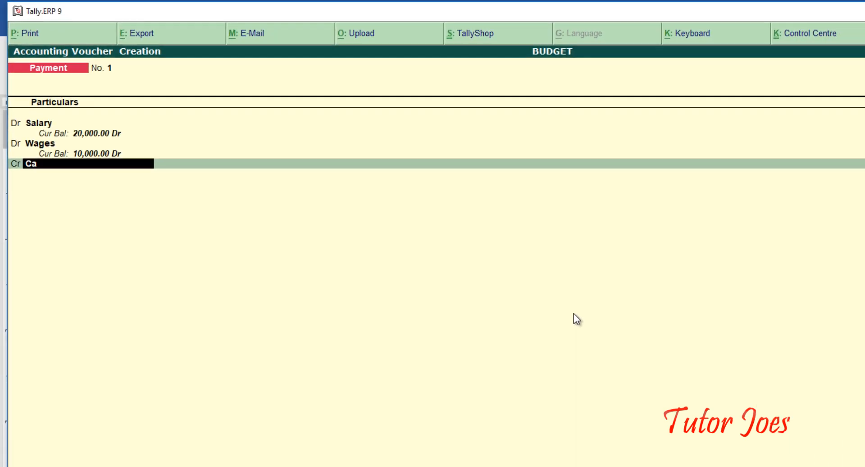
key(Return)
key(Return)
key(Return)
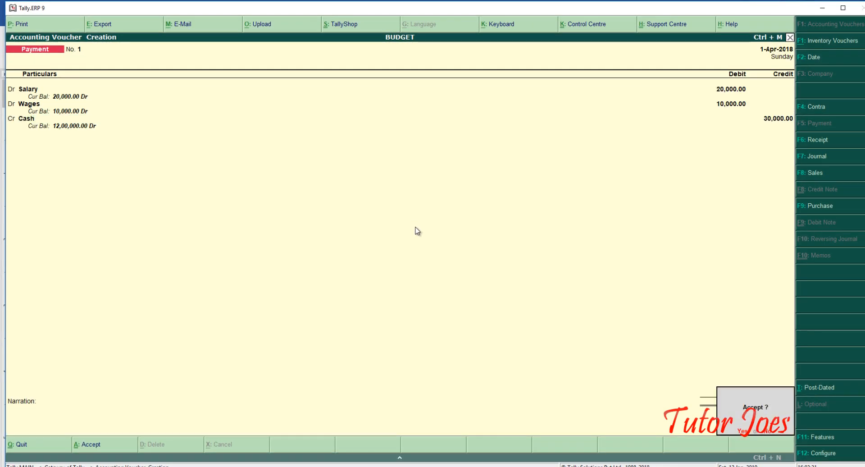
key(y)
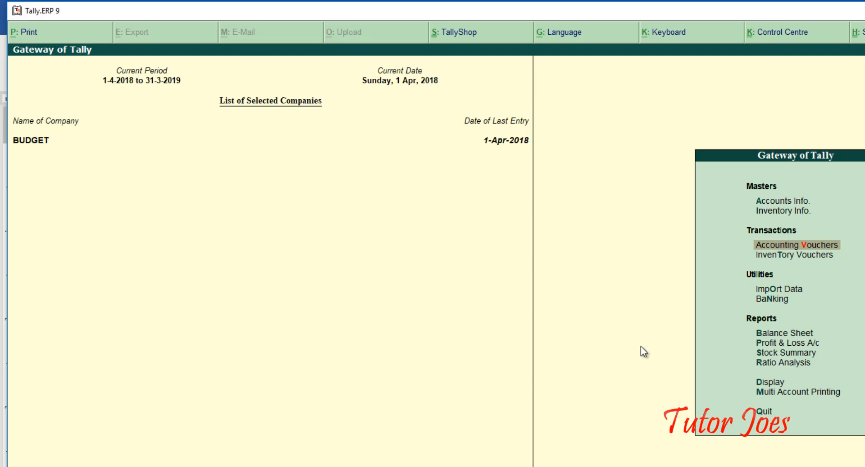
Start a new payment voucher and debit Selva Traders with 120000.
click(696, 253)
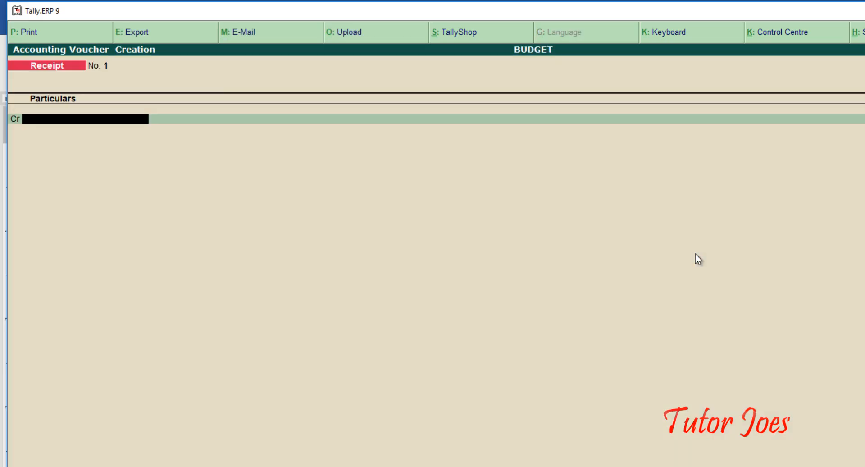
key(F5)
text(S)
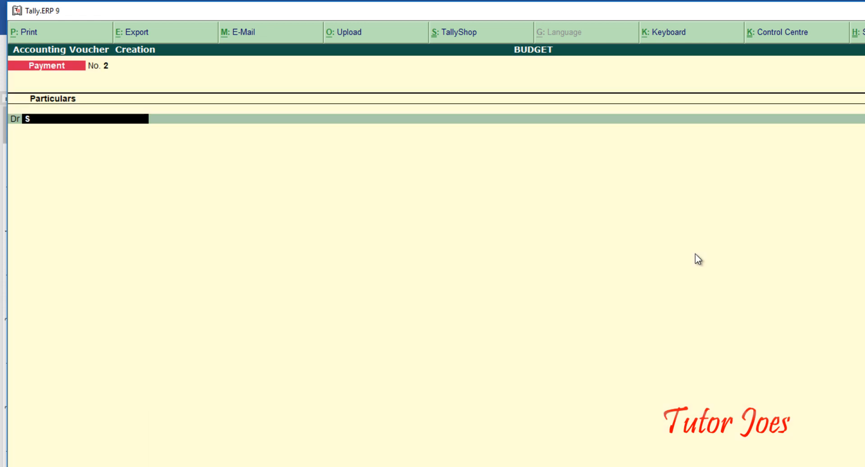
text(a)
key(Return)
text(1)
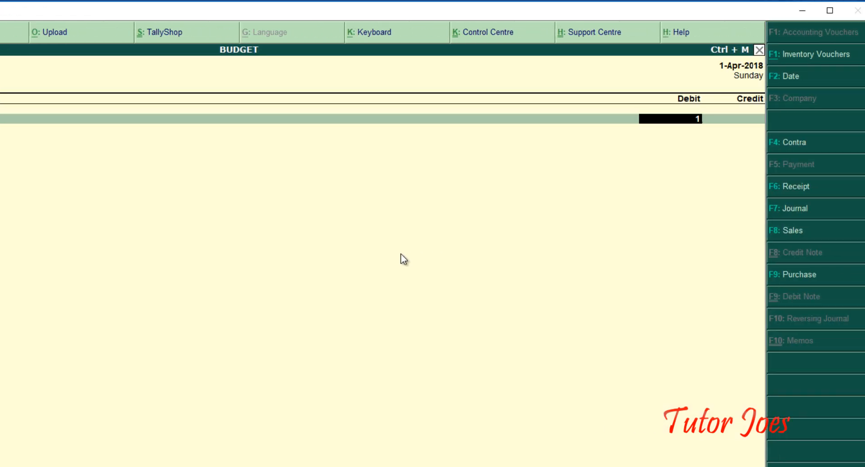
text(20000)
key(Return)
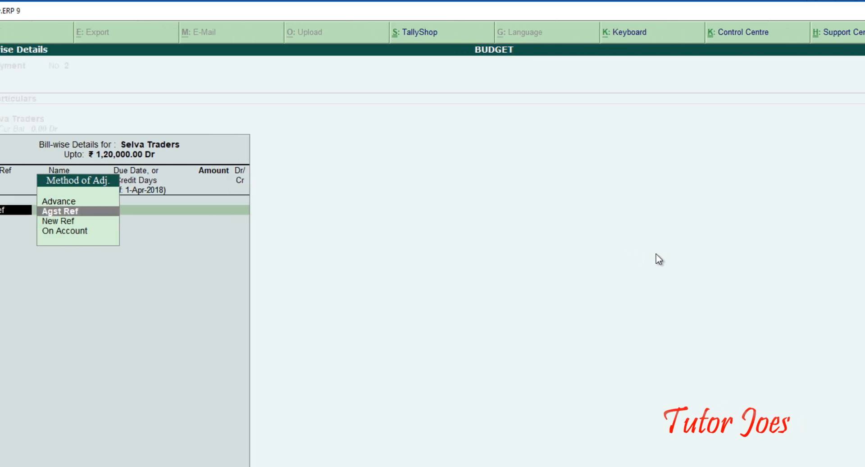
Allocate the Selva Traders debit as Agst Ref to pending bill 25 for the full 1,20,000.
key(Return)
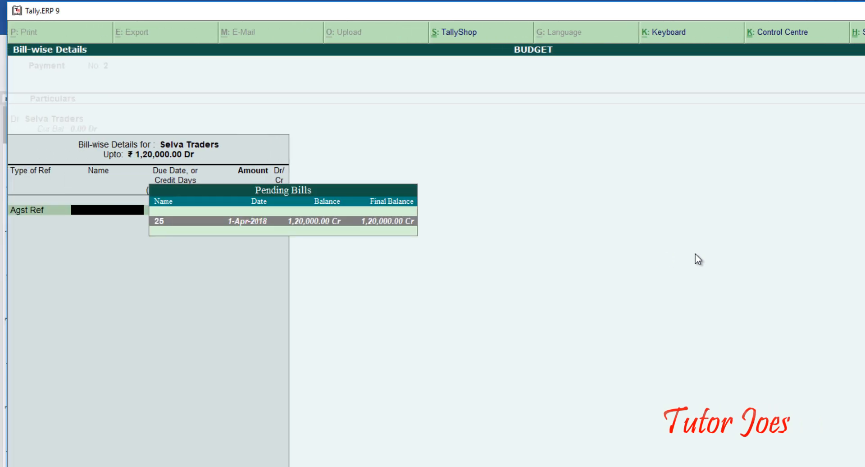
key(Return)
key(Return)
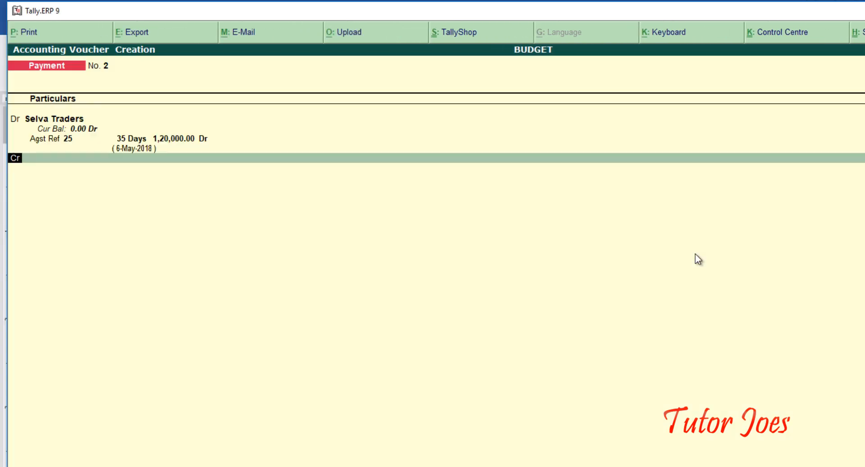
Create a Discount Received ledger under an Indirect group and use it as the voucher's credit line.
key(Return)
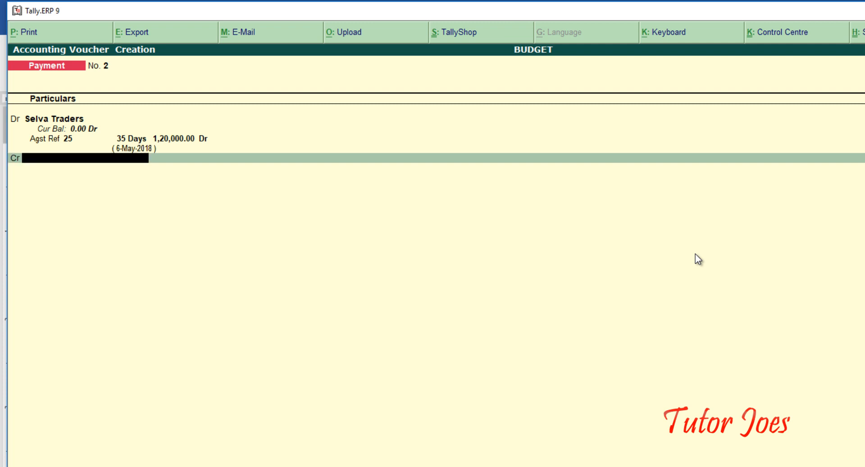
key(alt+c)
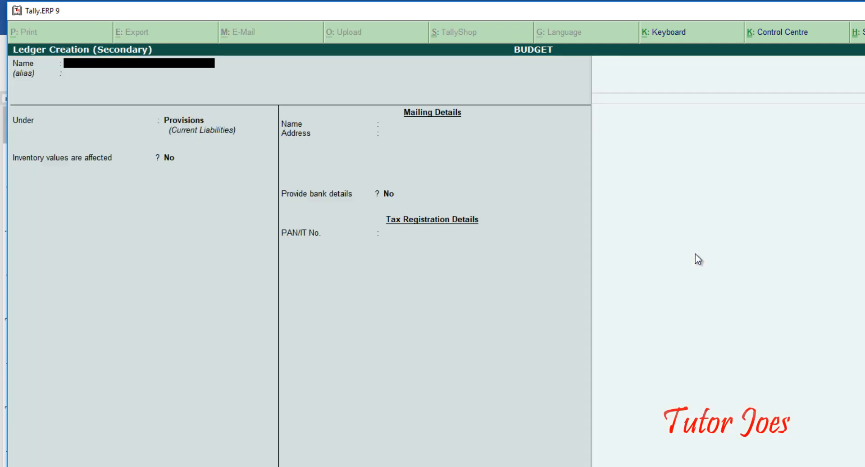
text(Discount Received)
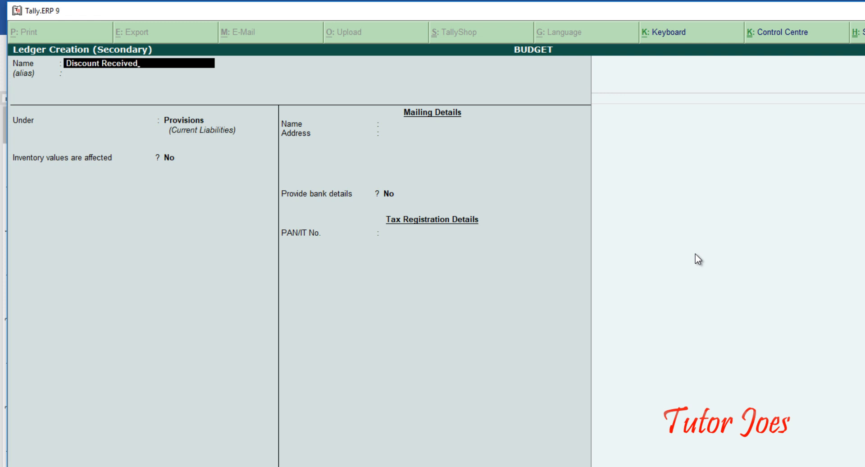
key(Return)
text(Indi)
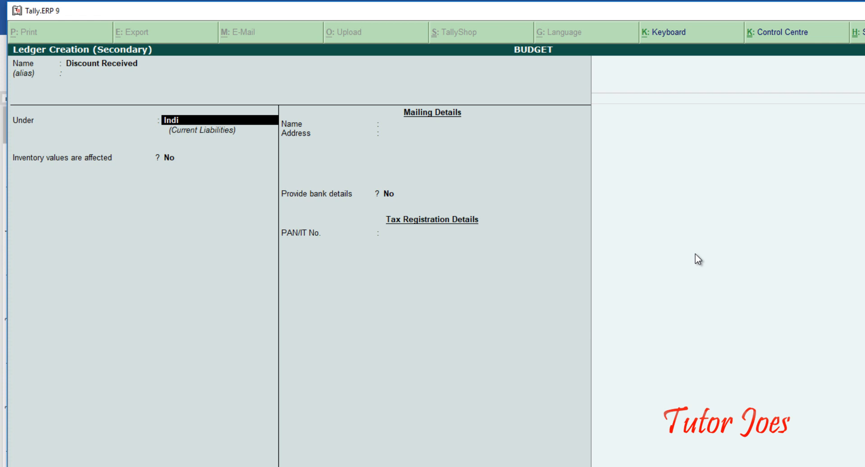
key(Return)
key(Return)
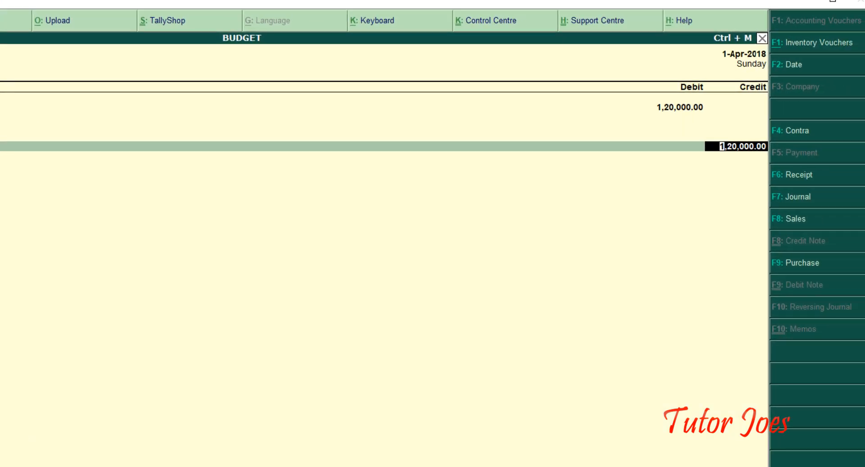
Switch to Calculator and work out the 17% discount on 120000, then close it.
key(super)
key(super)
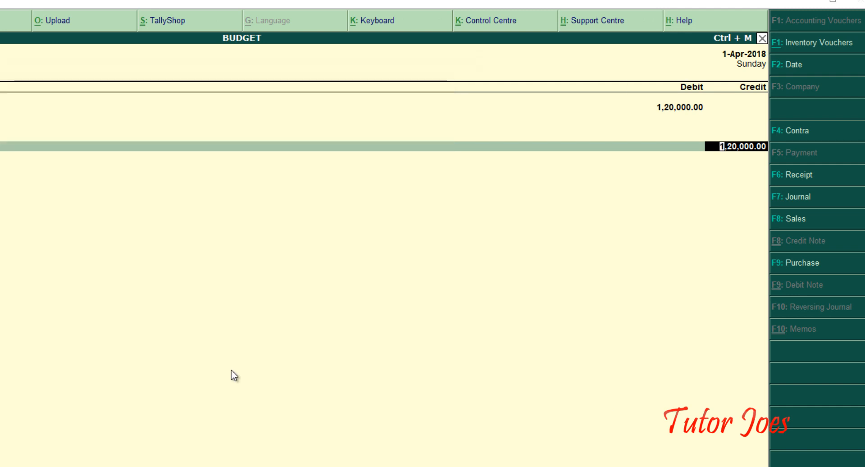
text(120000)
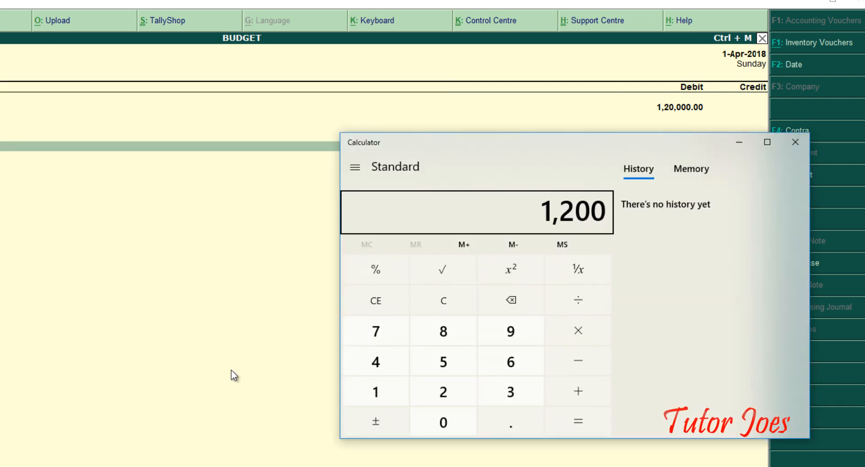
text(*17)
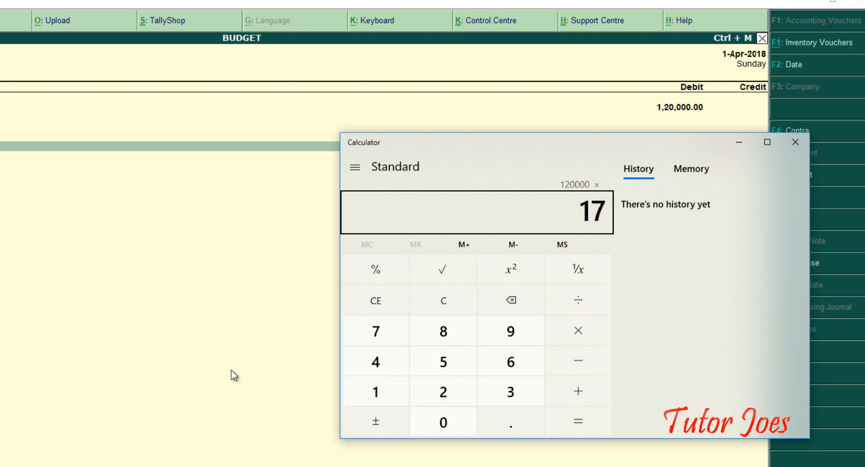
key(Return)
text(/10)
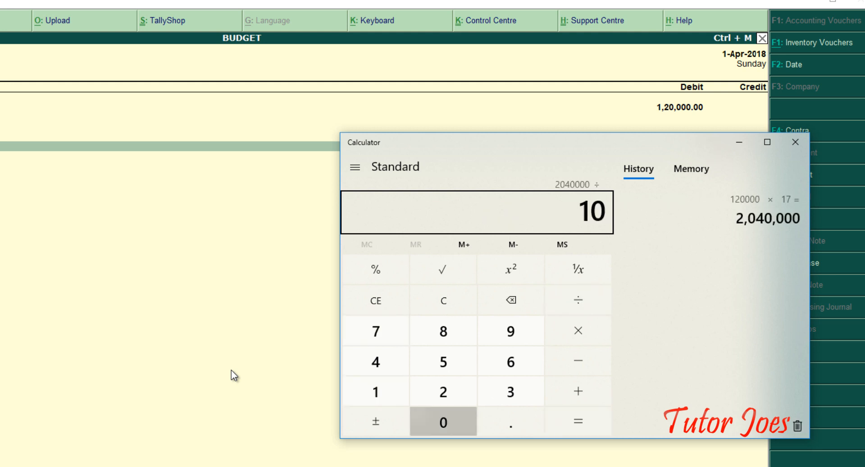
text(0)
key(Return)
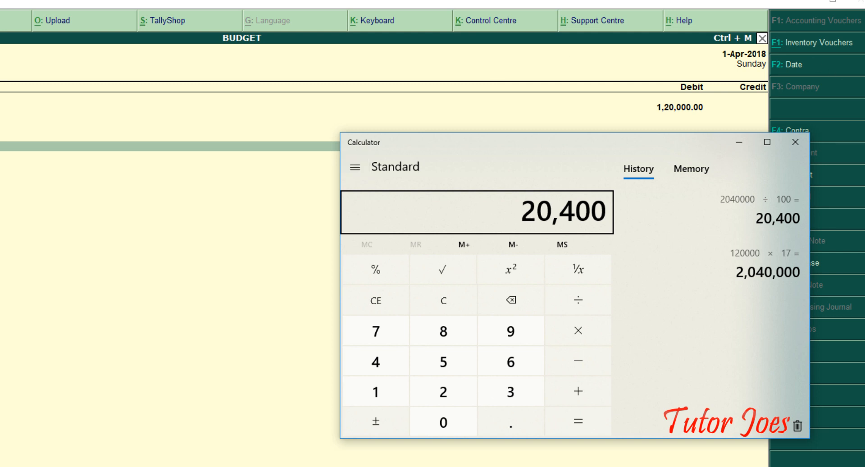
click(801, 143)
Set the Discount Received credit amount to 20400.
text(204)
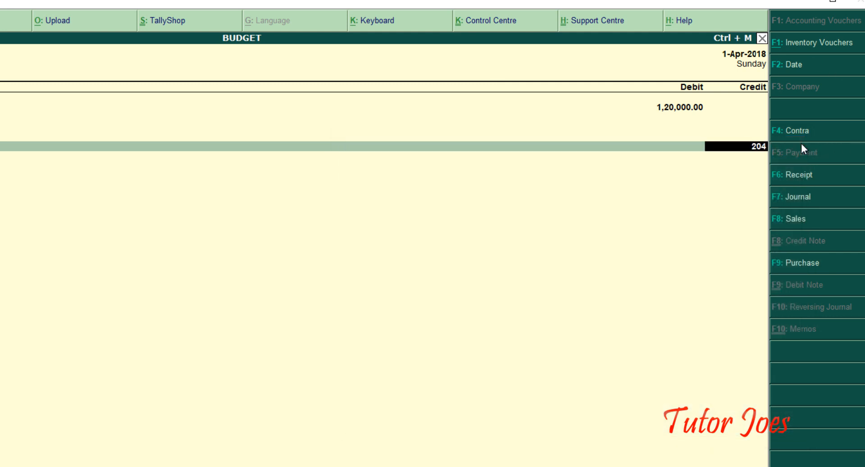
text(00)
key(Return)
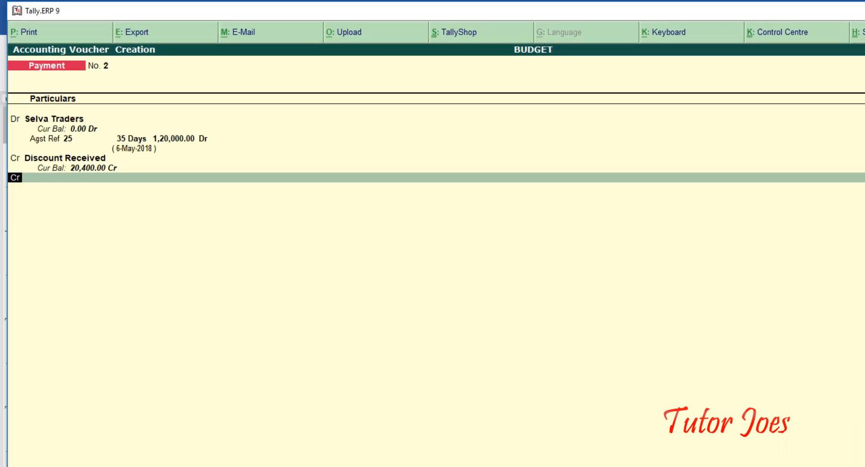
Credit Cash with the remaining 99,600 and save the payment voucher without a narration.
key(Return)
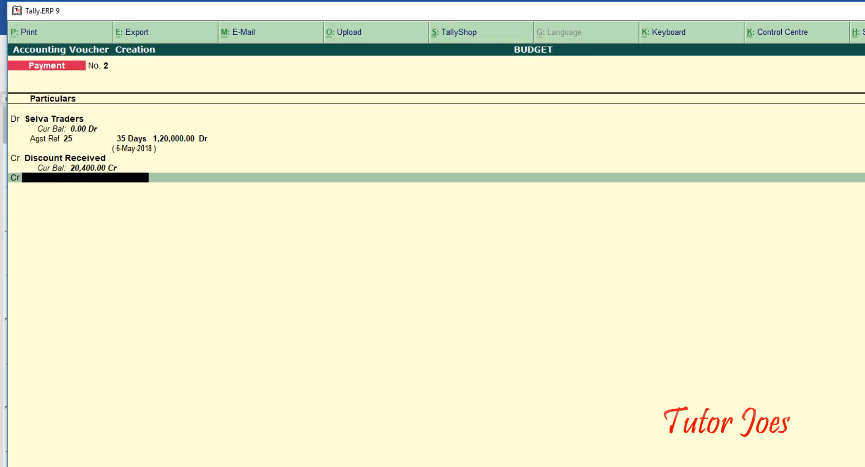
text(Cas)
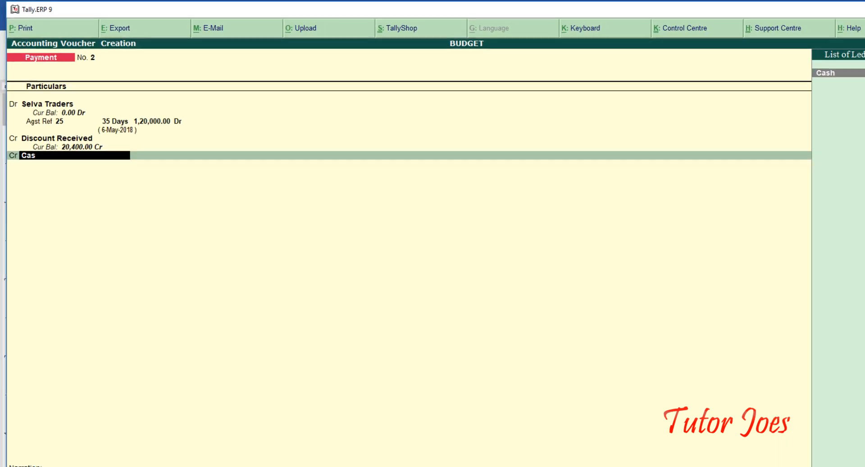
key(Return)
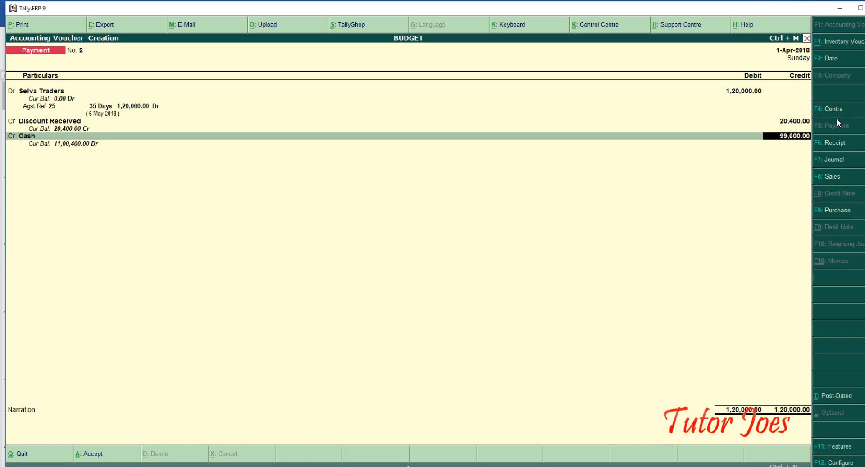
key(Return)
key(Return)
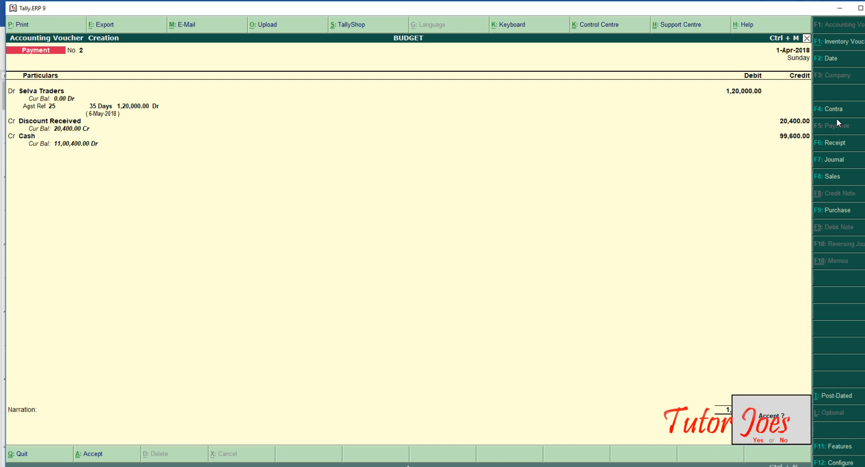
key(Return)
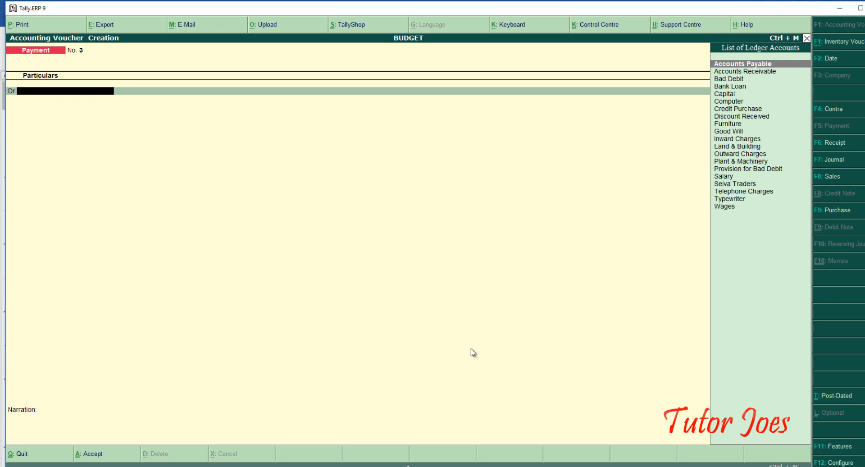
Consult the next transaction in TRANSACTION.docx and debit Furniture with 45000 in the new Tally.ERP 9 payment voucher.
key(alt+Tab)
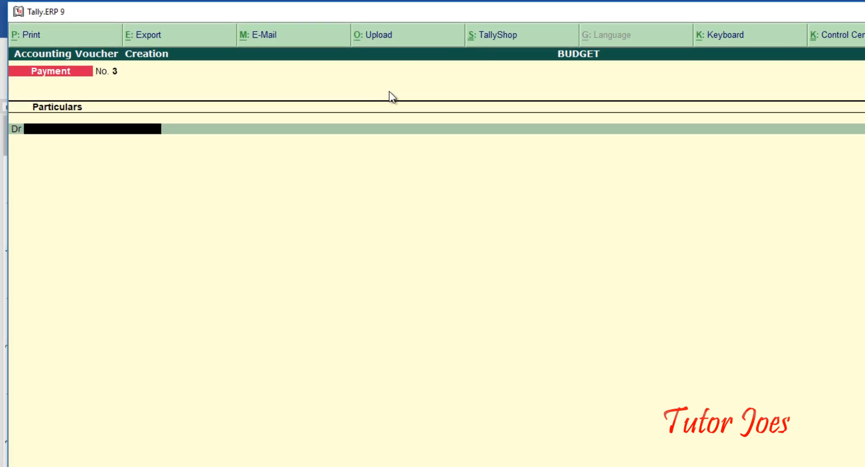
text(Fu)
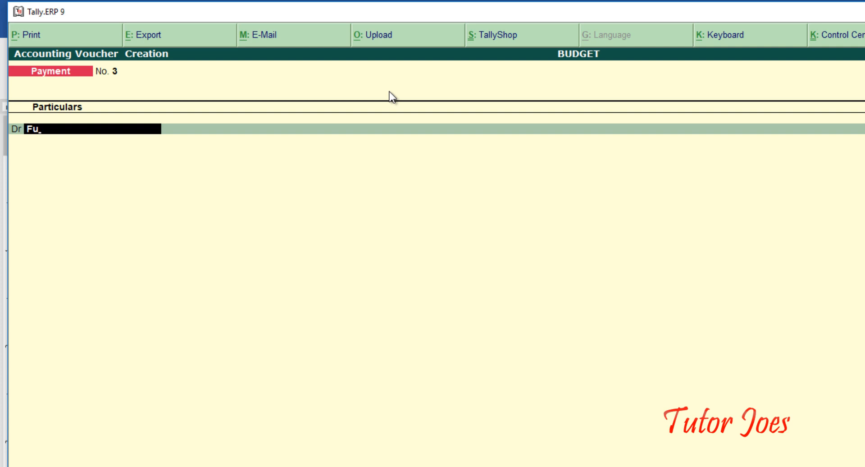
key(Return)
text(45000)
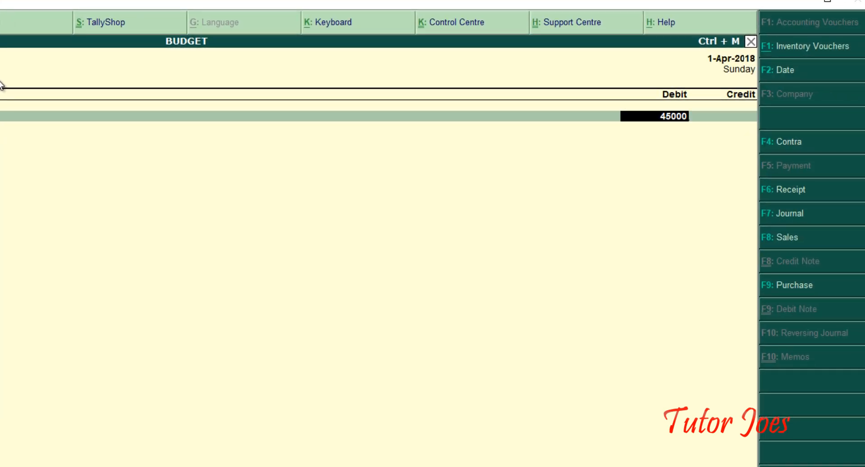
key(Return)
Add a second debit line to the payment voucher for Computer with 35000.
text(dr)
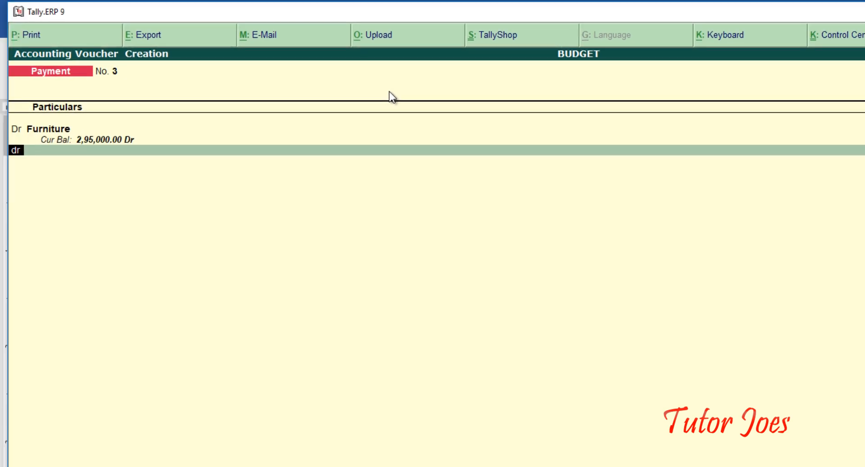
key(Return)
text(Co)
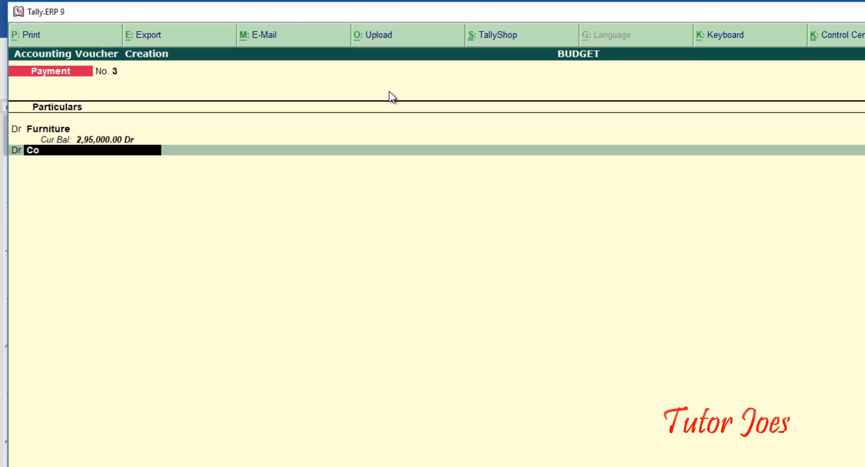
key(Return)
text(3500)
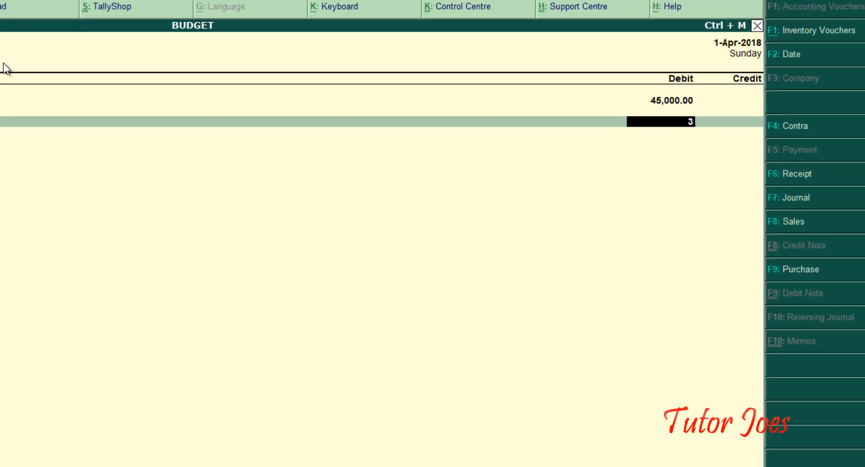
text(0)
key(Return)
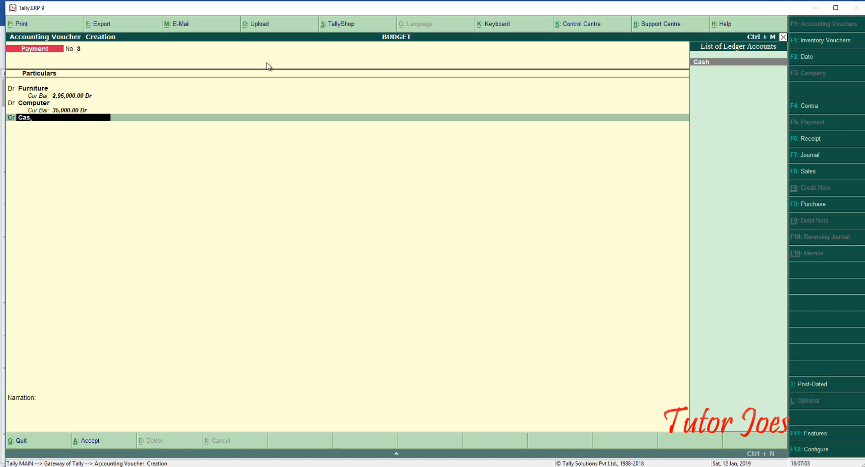
Credit Cash with 80,000 and save the furniture and computer payment voucher without a narration.
key(Return)
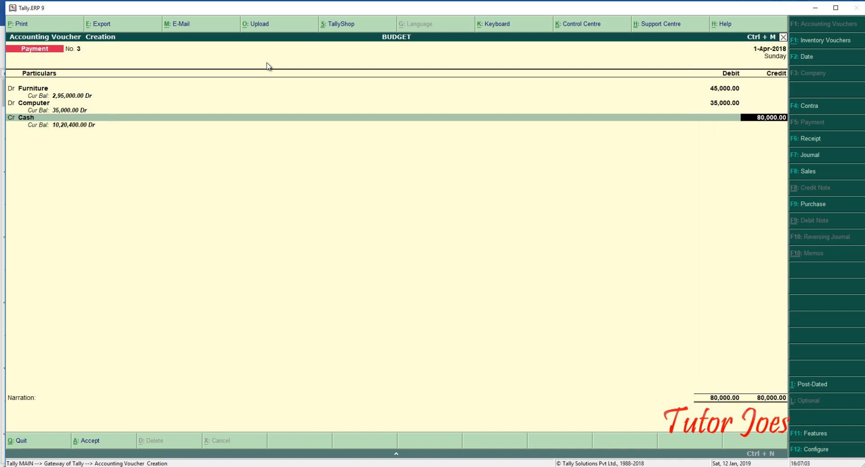
key(Return)
key(Return)
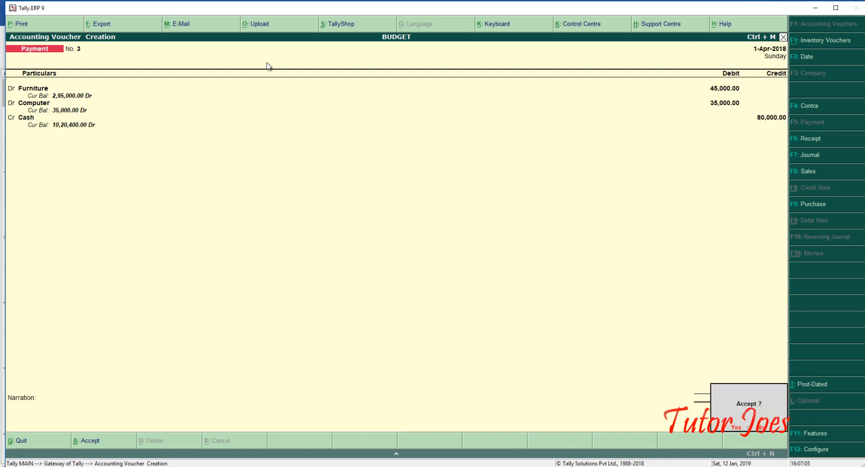
key(Return)
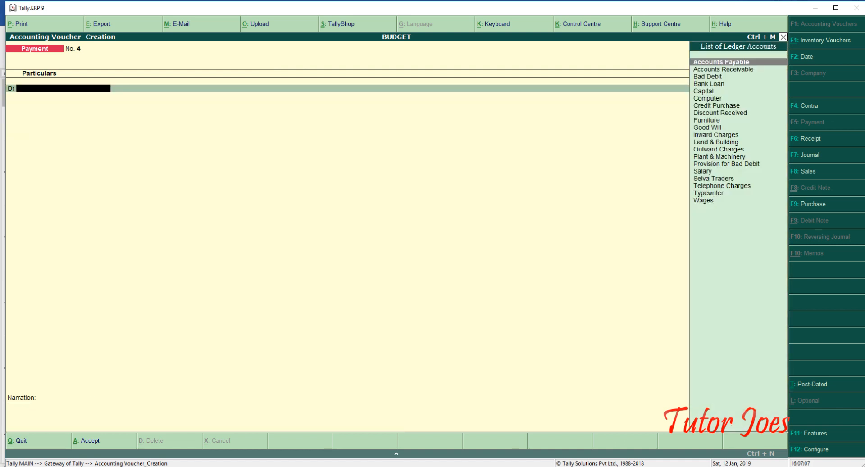
Consult the next transaction in TRANSACTION.docx and start a sales voucher without a reference number in Tally.ERP 9.
key(alt+Tab)
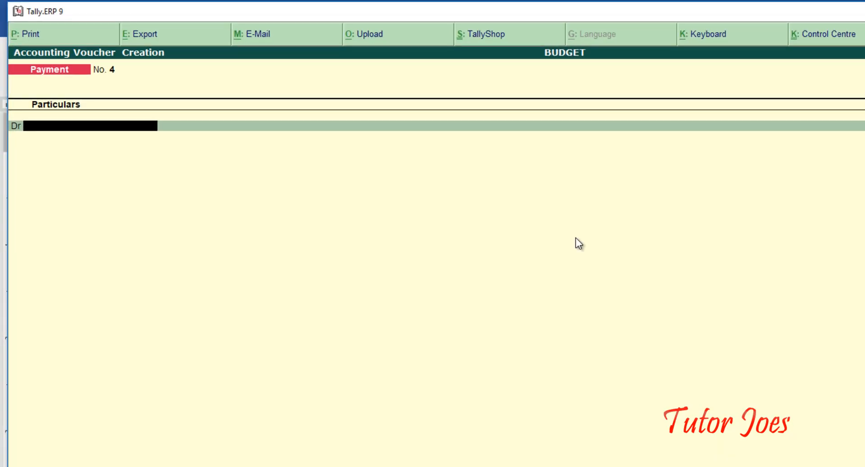
key(F8)
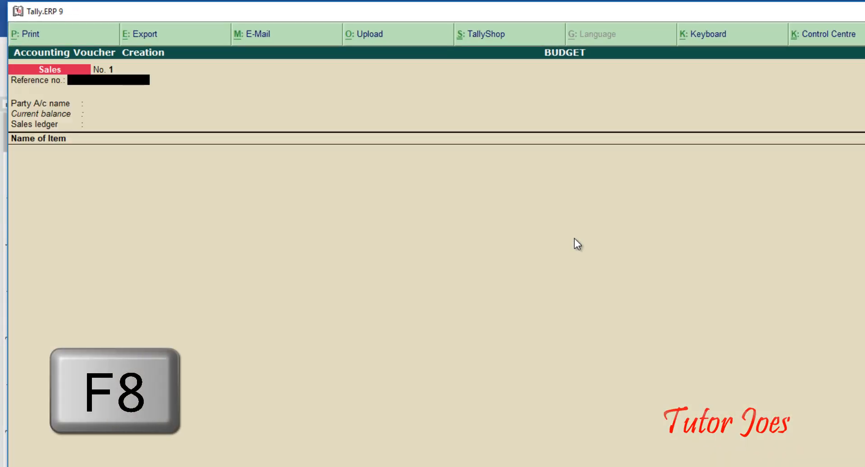
key(Return)
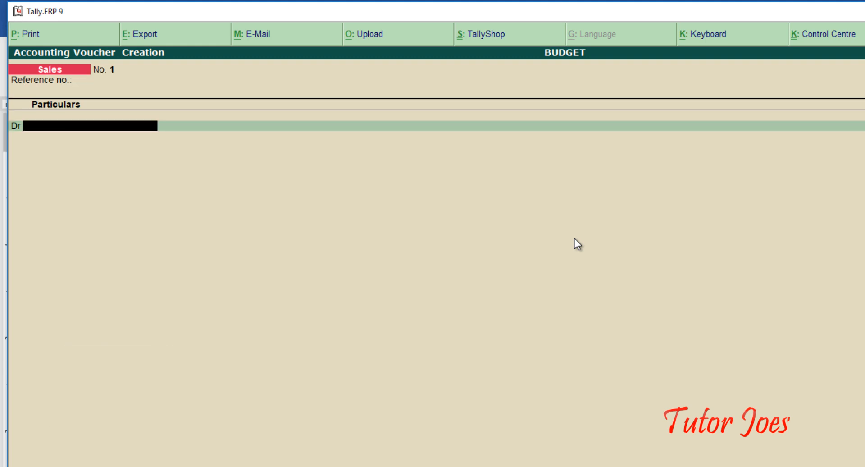
Create a ledger named Reliance under Sundry Debtors for the debit line, keeping the default bill-by-bill and mailing details.
key(alt+c)
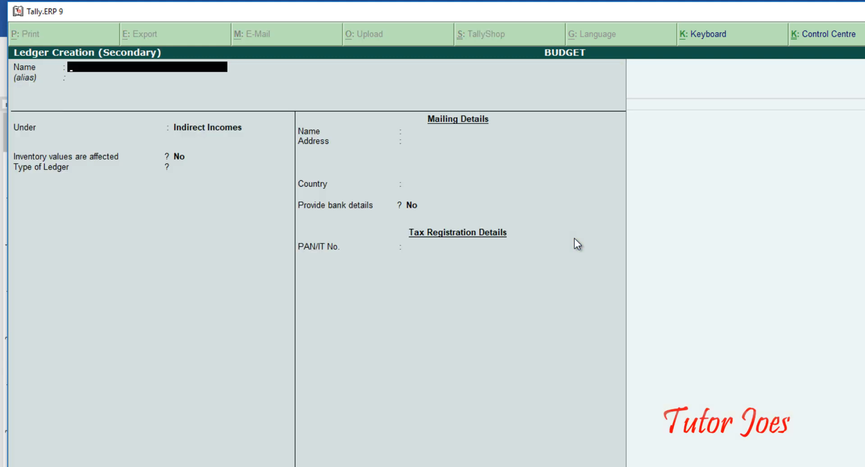
text(Reliance)
key(Return)
text(Sun)
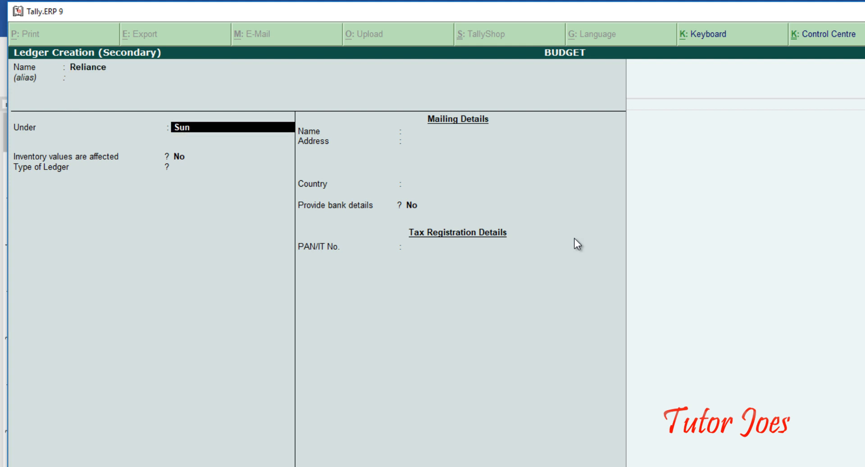
key(Return)
key(Return)
key(Return)
key(Return)
key(Return)
key(Return)
key(Return)
key(Return)
key(Return)
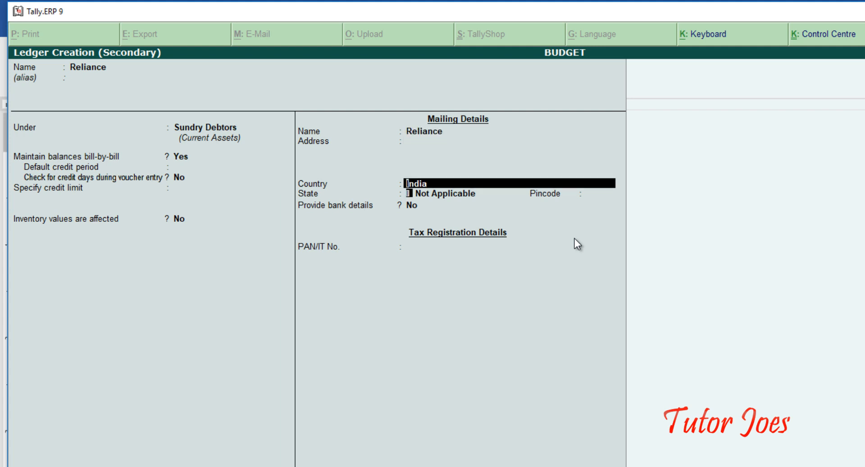
key(Return)
key(Return)
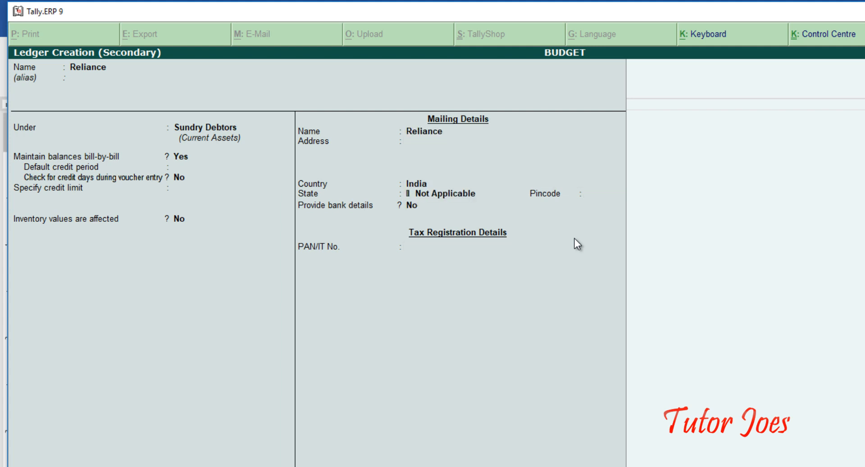
key(ctrl+a)
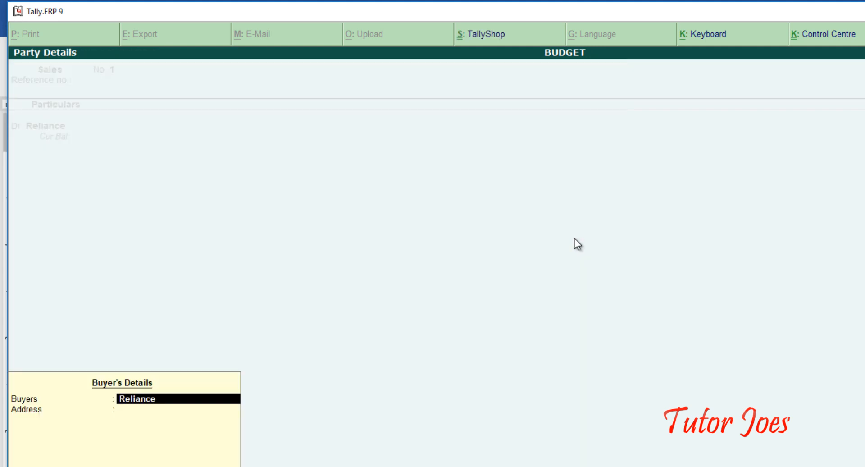
Accept the buyer's details for Reliance and debit the account with 250000.
key(Return)
key(Return)
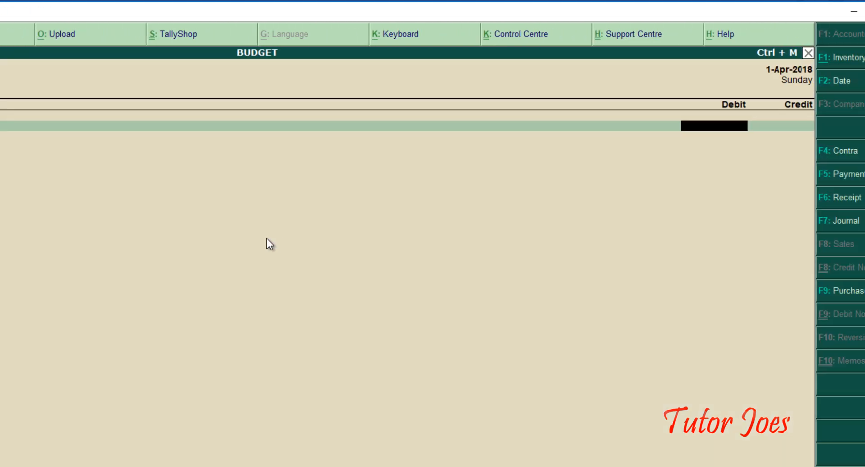
text(250000)
key(Return)
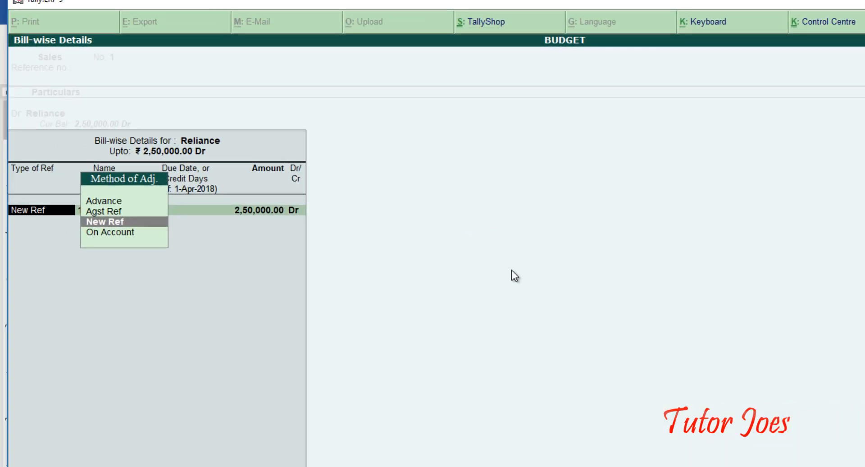
Check the bill details in TRANSACTION.docx and allocate Reliance's amount to new reference 35 with 45 credit days.
key(alt+Tab)
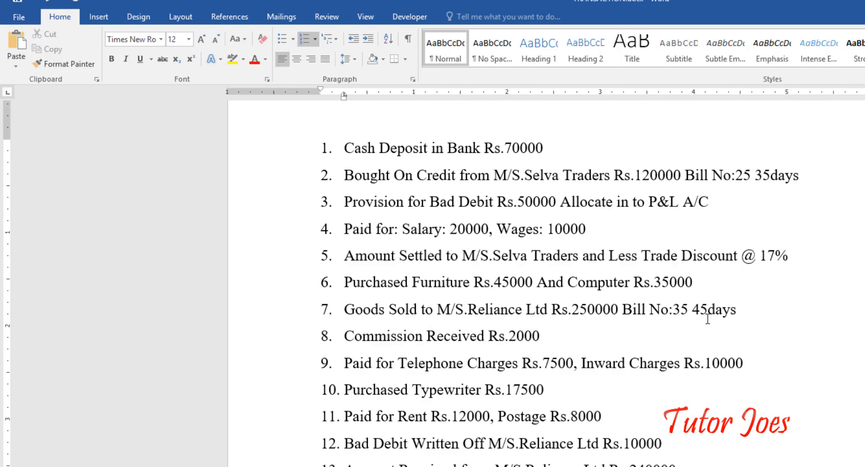
key(alt+Tab)
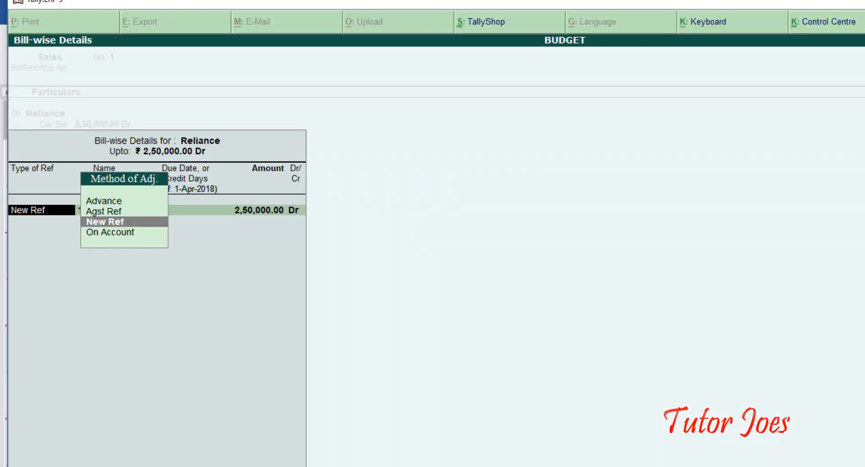
key(Return)
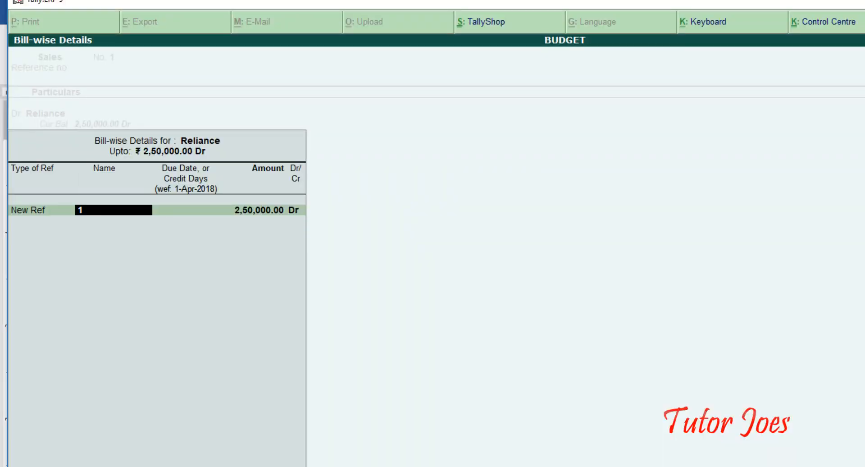
text(35)
key(Return)
text(45)
key(Return)
key(Return)
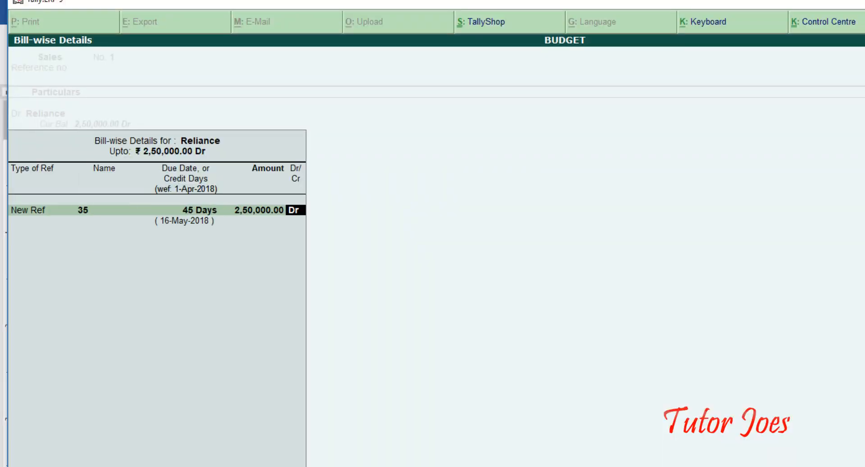
key(Return)
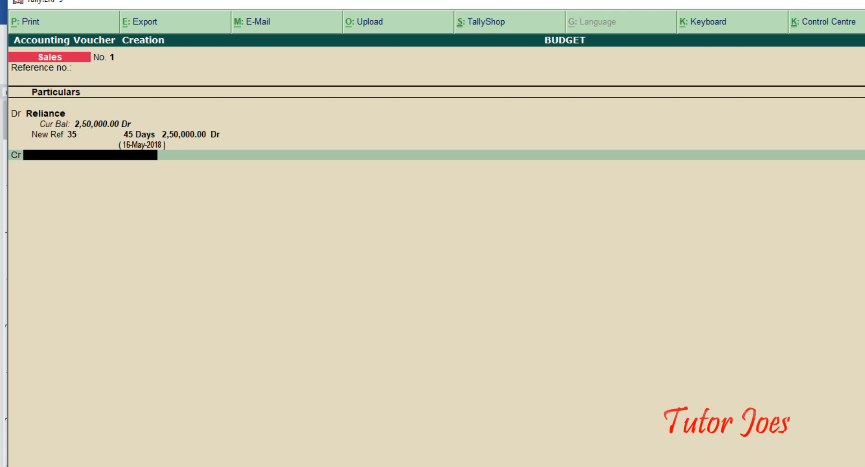
Create a Credit Sales ledger under Sales Accounts for the credit line, with inventory values affected set to No.
key(alt+c)
text(Cred)
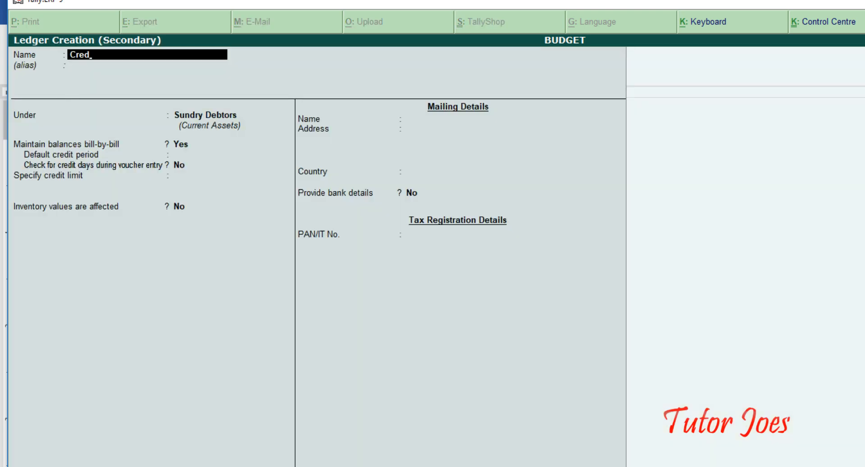
text(it Sales)
key(Return)
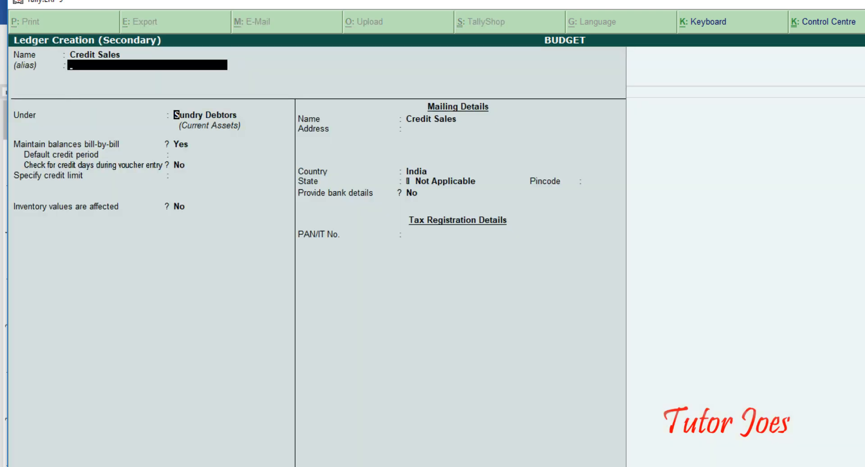
key(Return)
text(Sa)
key(Return)
key(Return)
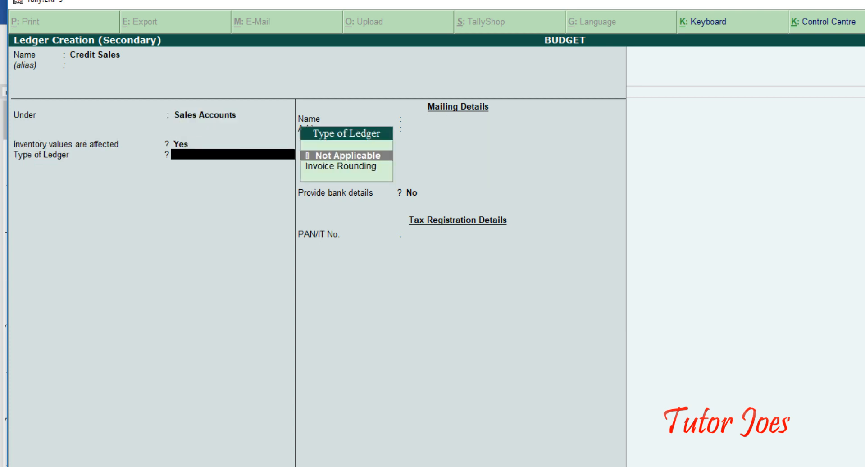
key(BackSpace)
text(n)
key(Return)
key(Return)
key(Return)
key(Return)
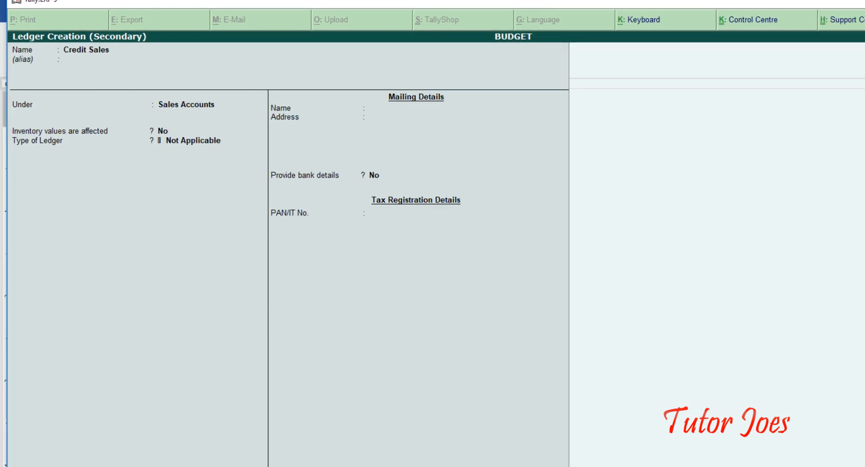
key(Return)
Credit Credit Sales with 2,50,000 and save the sales voucher without a narration.
key(Return)
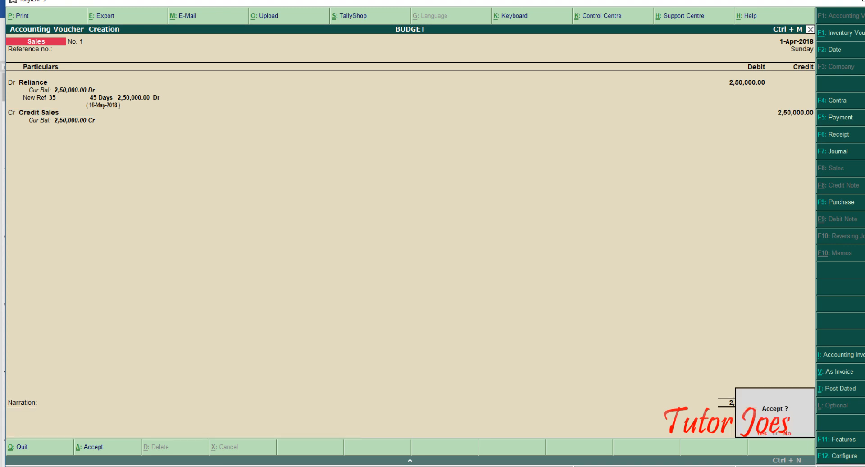
key(Return)
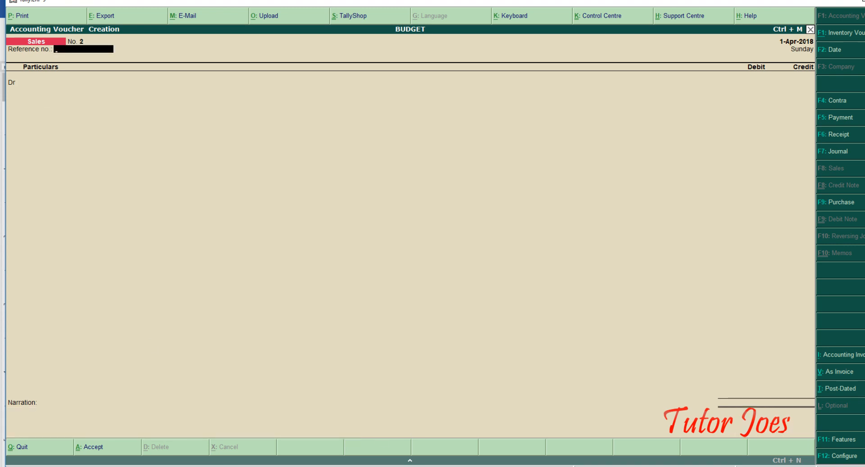
Consult the commission transaction in TRANSACTION.docx and start a receipt voucher in Tally.ERP 9.
key(alt+Tab)
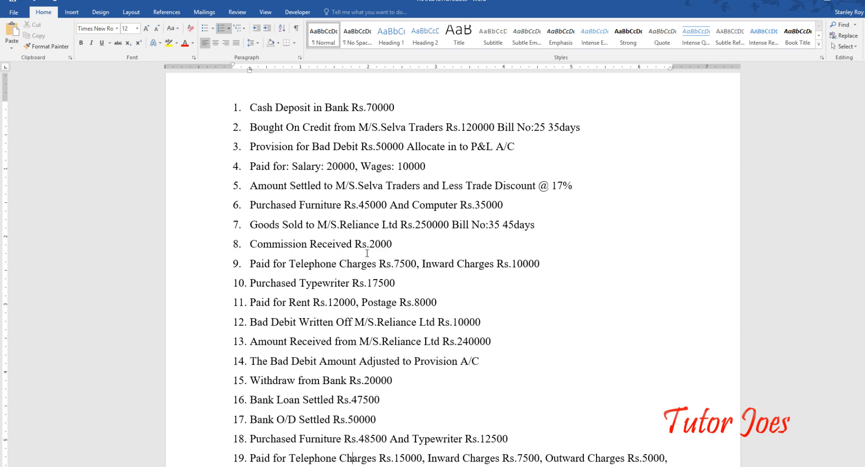
key(alt+Tab)
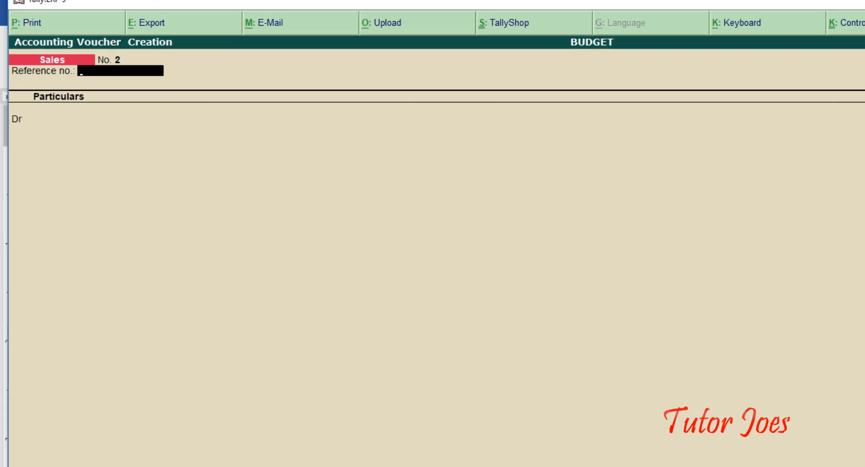
key(F6)
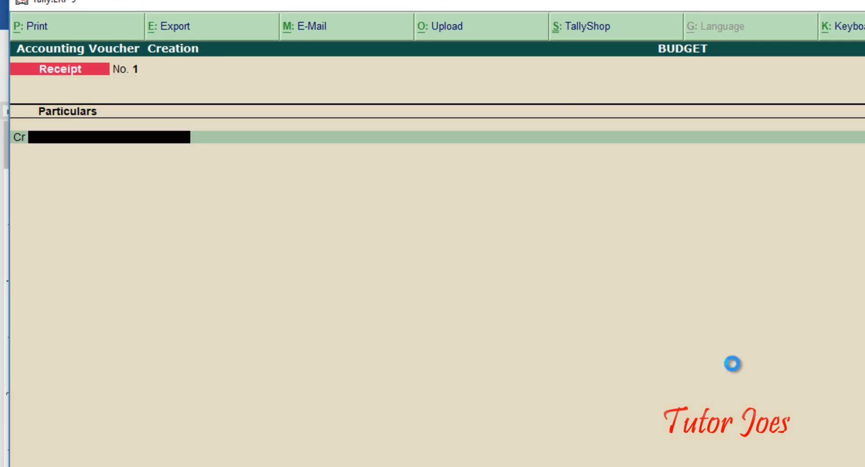
Create a Commission ledger under Indirect Incomes for the receipt's credit line, with inventory values unaffected.
key(alt+c)
text(Commisi)
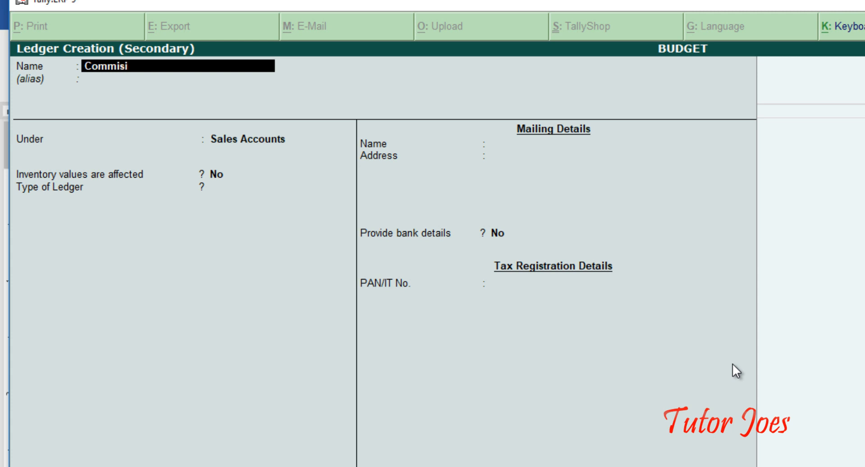
text(iion)
key(Return)
key(Return)
text(Indi)
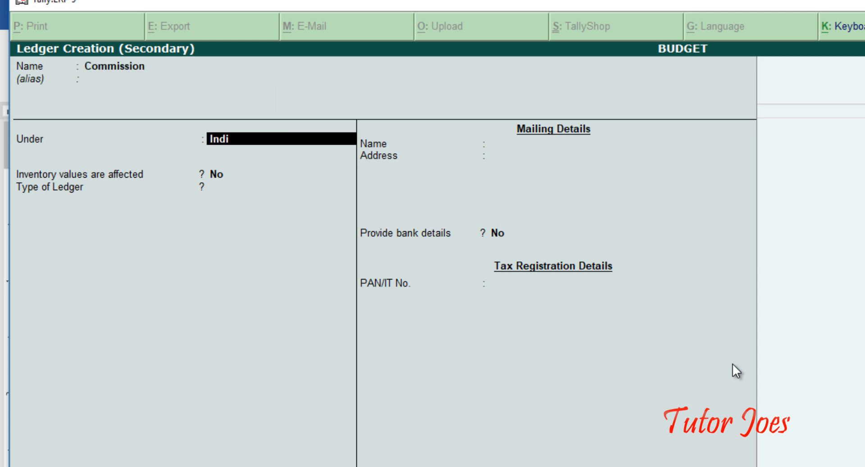
key(Return)
key(Return)
key(Return)
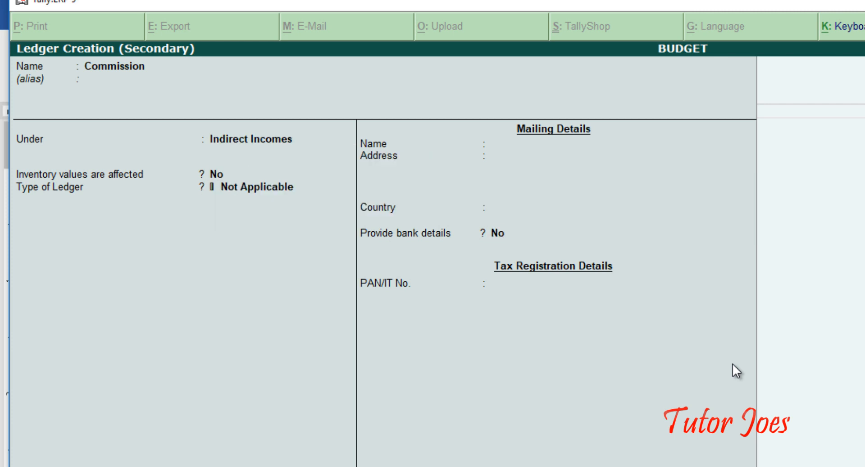
key(Return)
Enter 2000 as the credit to Commission and debit to Cash, saving the receipt voucher without a narration.
text(2000)
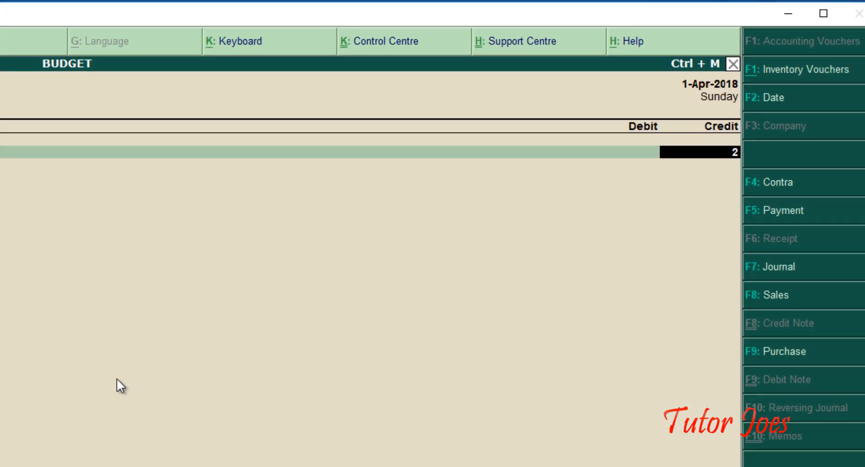
key(Return)
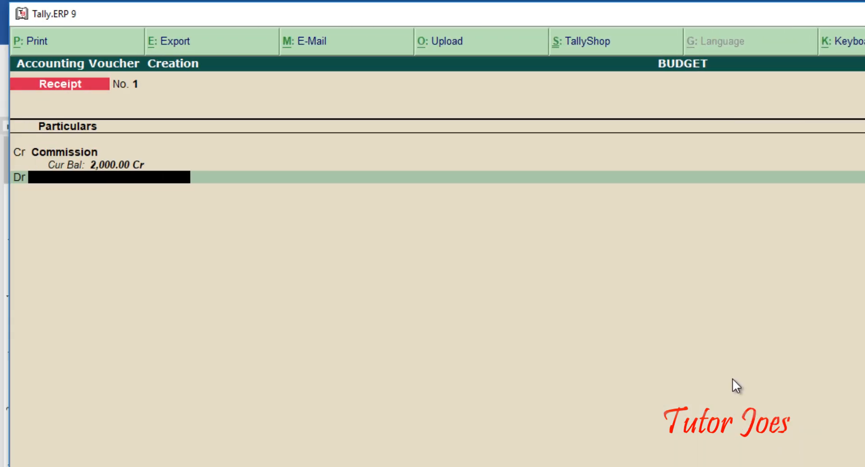
text(Cas)
key(Return)
key(Return)
key(Return)
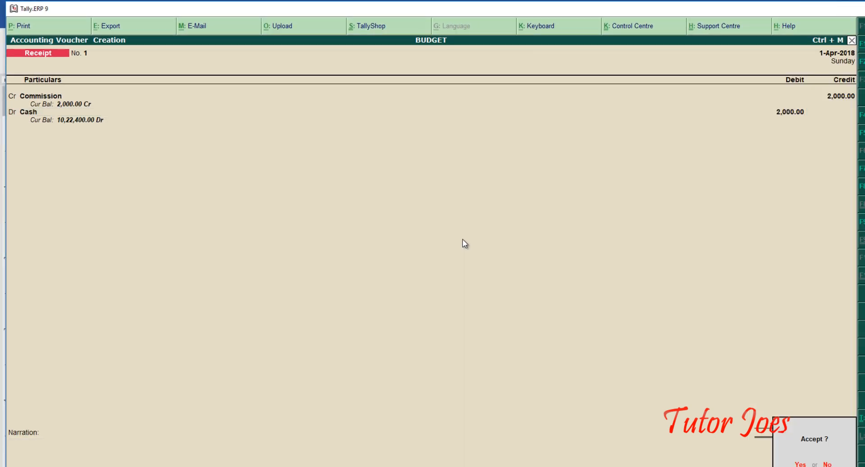
key(Return)
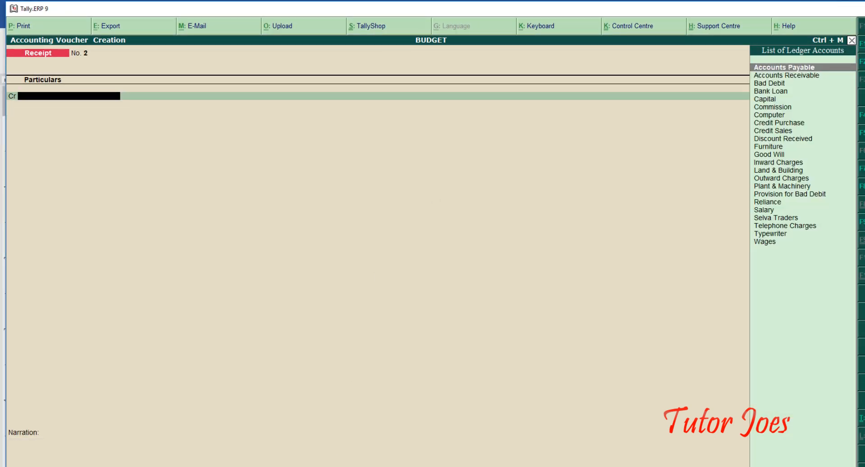
Consult the next transaction in TRANSACTION.docx and debit Telephone Charges with 7500 in a new Tally.ERP 9 payment voucher.
key(alt+Tab)
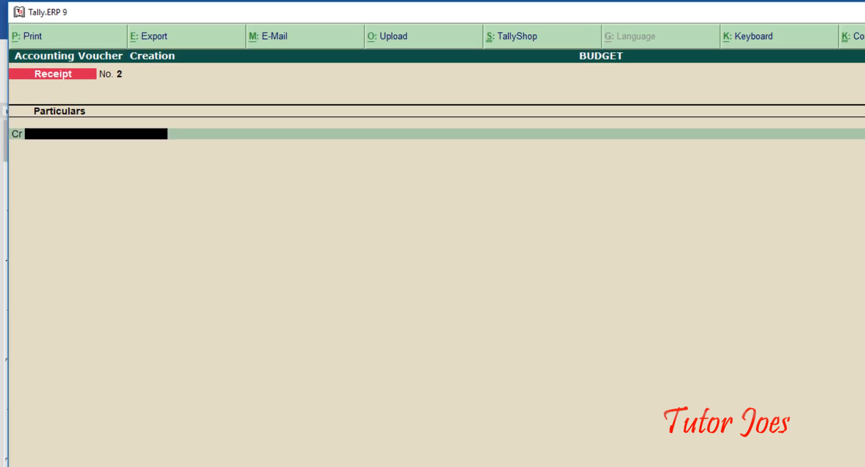
key(F5)
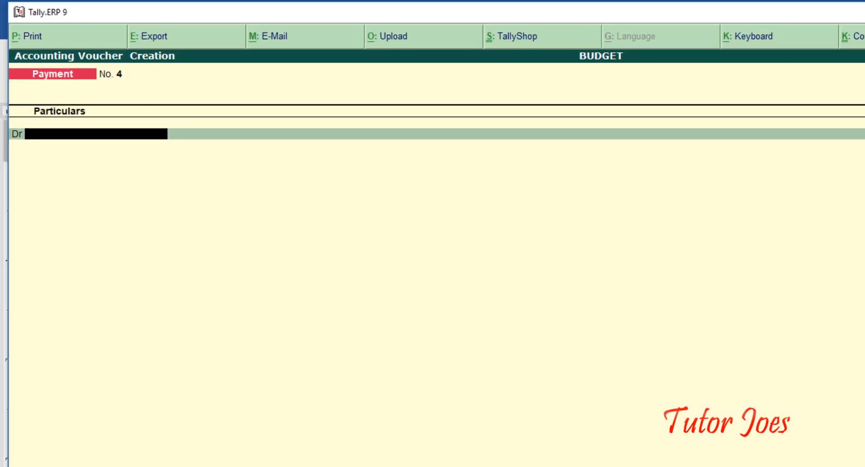
text(Te)
key(Return)
text(7500)
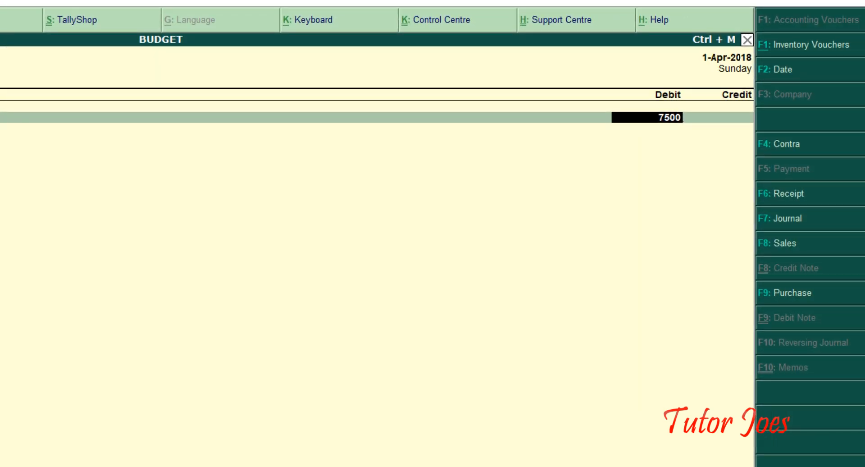
key(Return)
Add a second debit line to the payment voucher for Inward Charges with 10000.
text(dr)
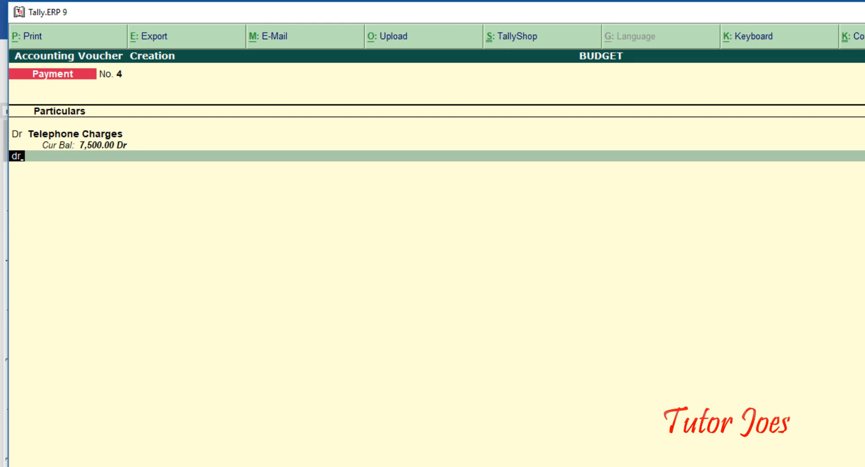
key(Return)
text(In)
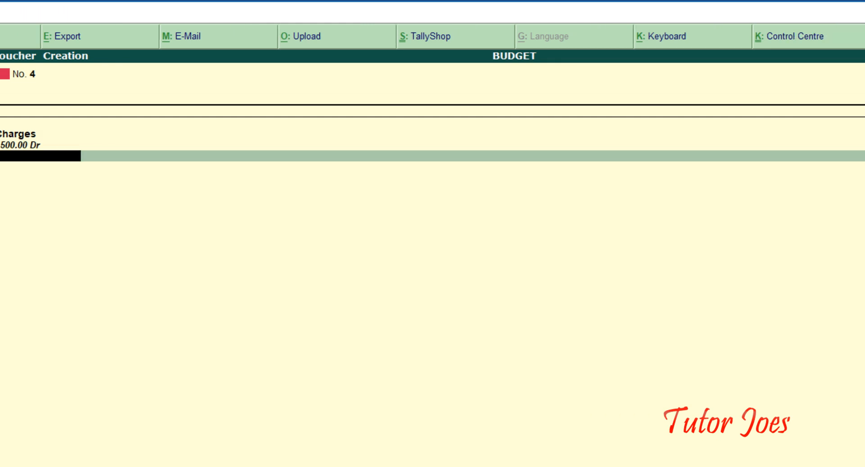
key(Return)
text(1000)
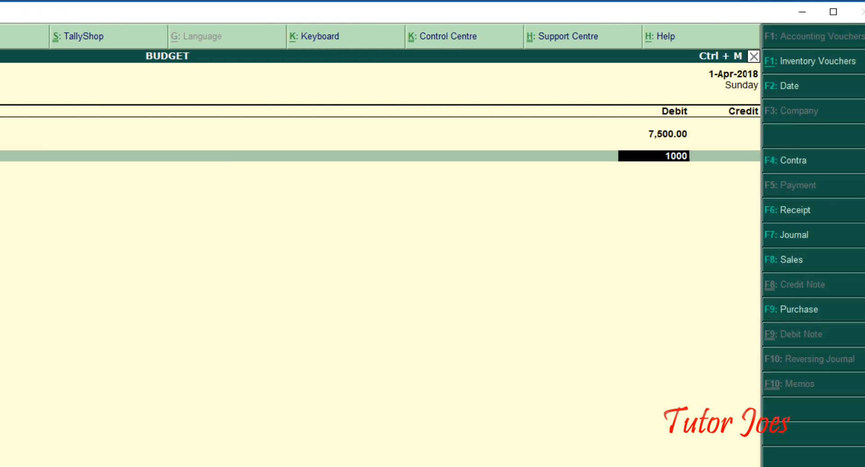
text(0)
key(Return)
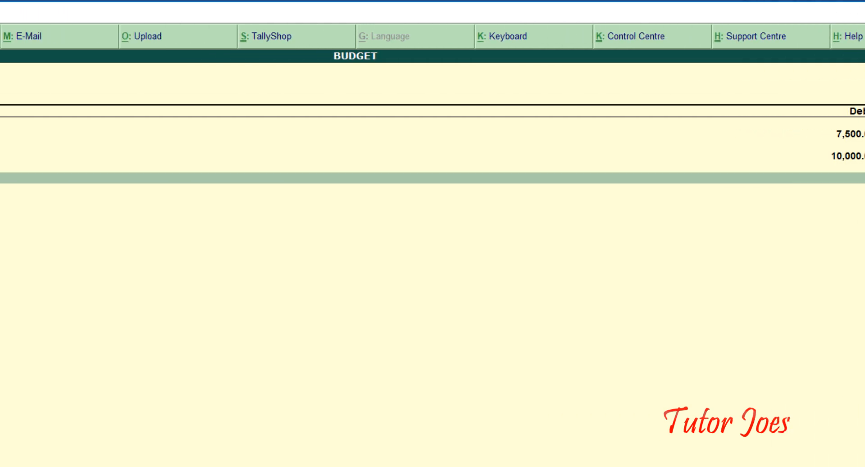
Credit Cash for the full amount of the telephone and inward charges, and save the payment voucher without a narration.
key(Return)
text(Ca)
text(s)
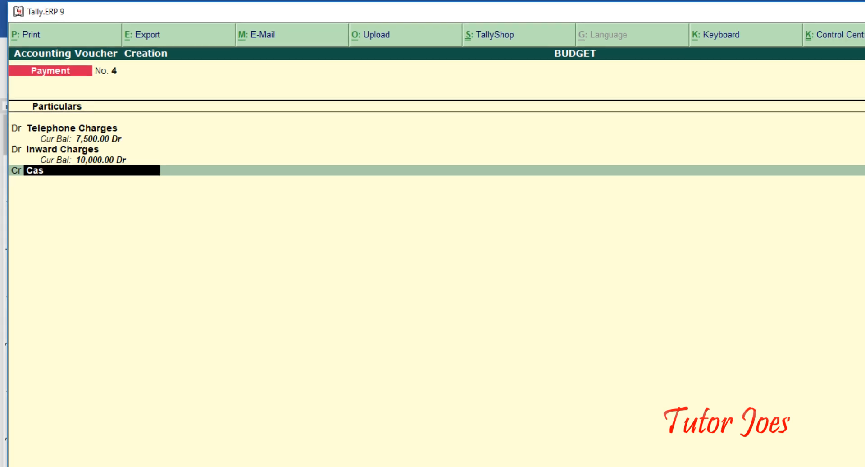
text(h)
key(Return)
key(Return)
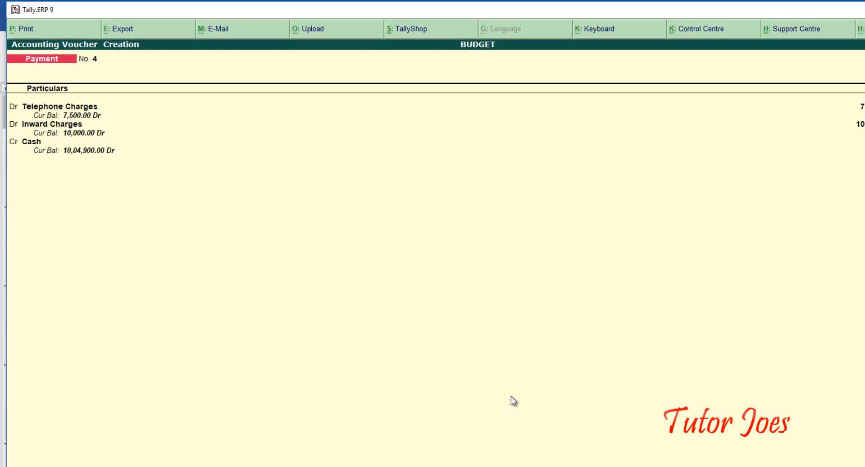
key(Return)
key(Return)
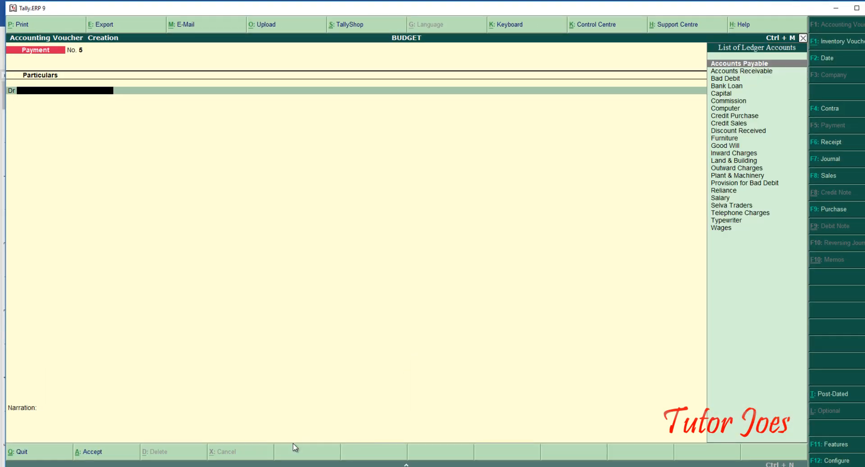
Consult the typewriter purchase in TRANSACTION.docx and debit Typewriter with 17500 in the new Tally.ERP 9 payment voucher.
click(262, 466)
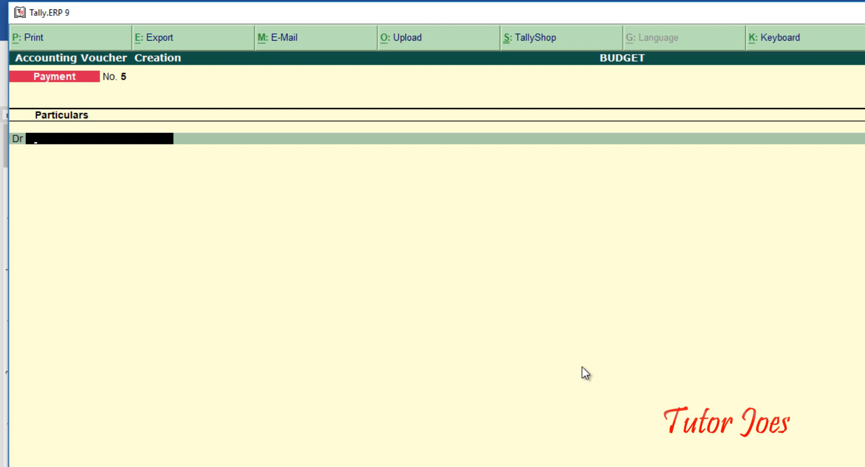
text(Te)
key(Return)
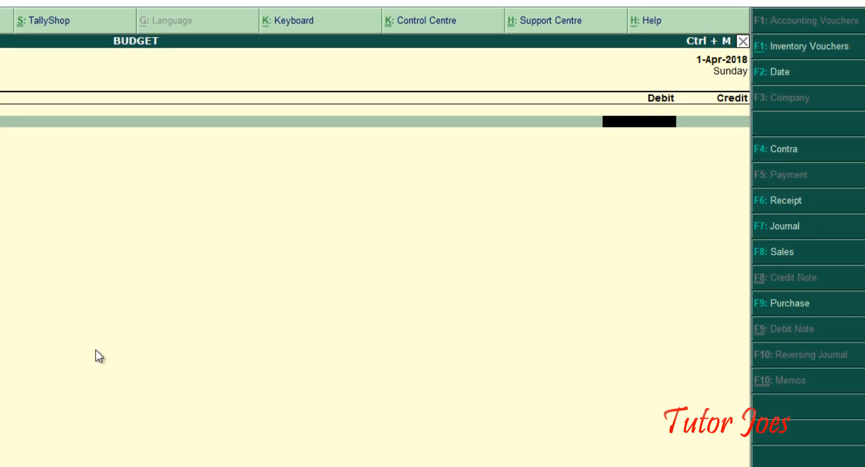
text(17500)
key(Return)
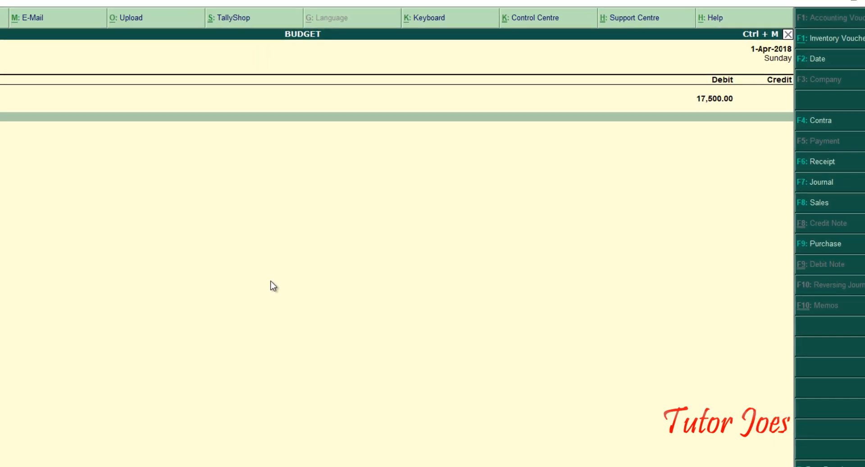
Credit Cash with 17500 for the typewriter purchase and save the payment voucher without a narration.
text(Cas)
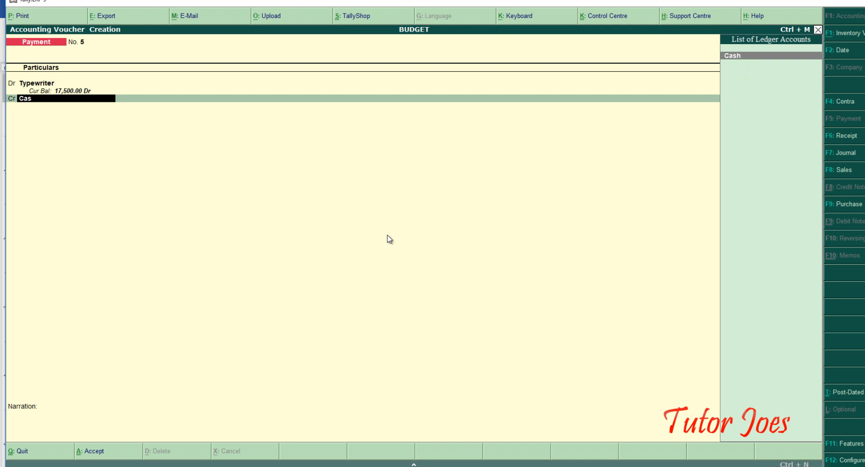
key(Return)
key(Return)
key(Return)
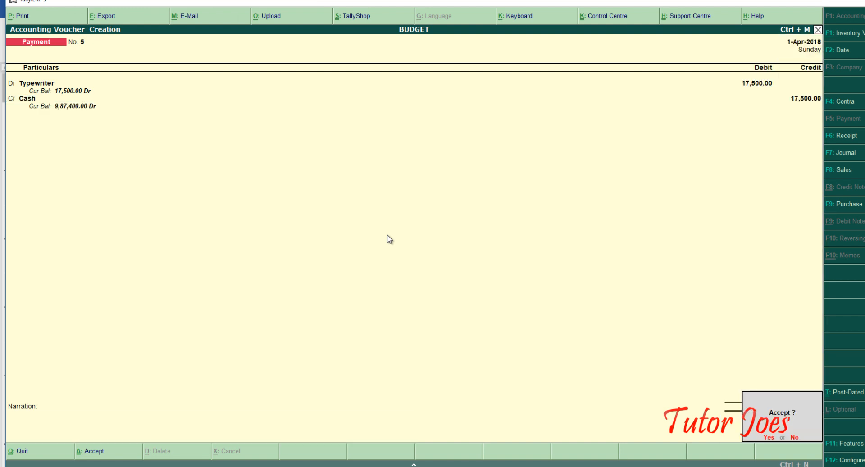
key(Return)
Consult the rent and postage transaction in TRANSACTION.docx and create a Rent ledger under Indirect Expenses from the new Tally.ERP 9 payment voucher.
key(alt+Tab)
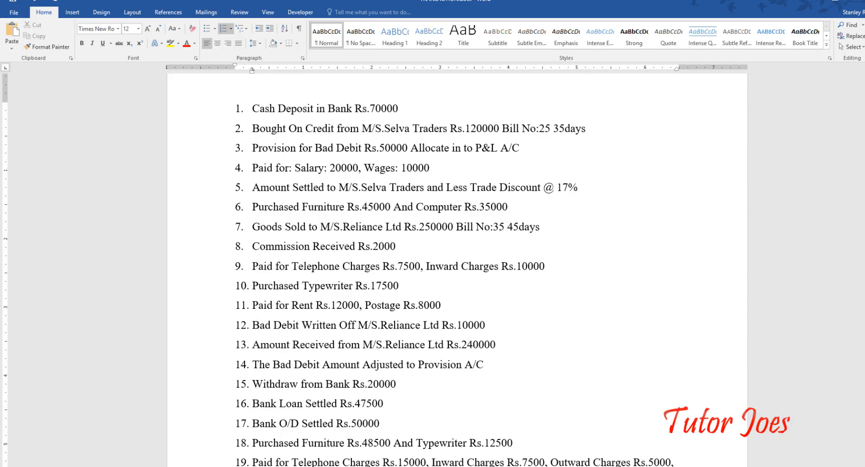
scroll(307, 311, down, 3)
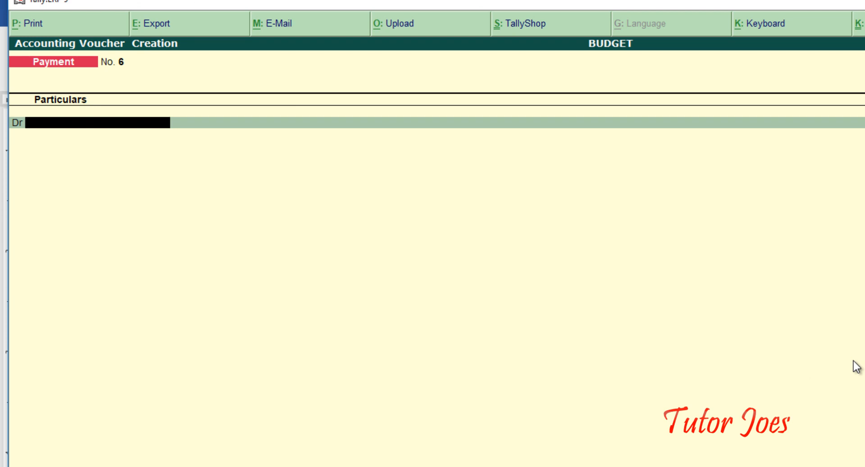
text(Re)
key(alt+c)
text(Ren)
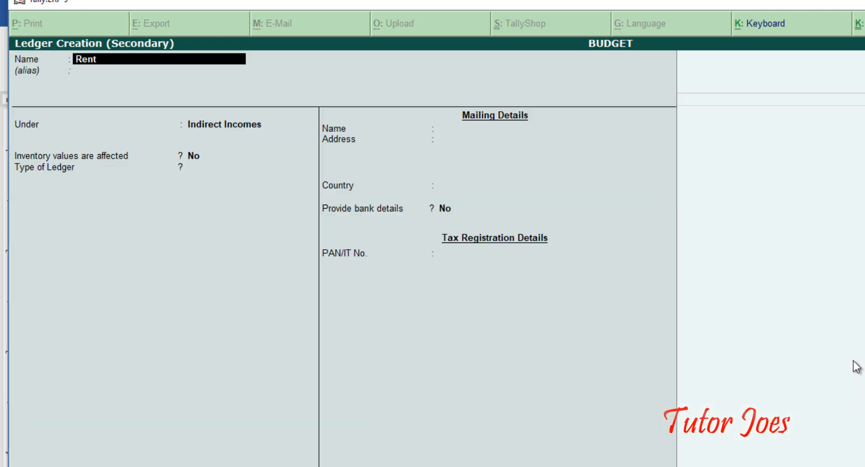
key(Return)
text(Indi)
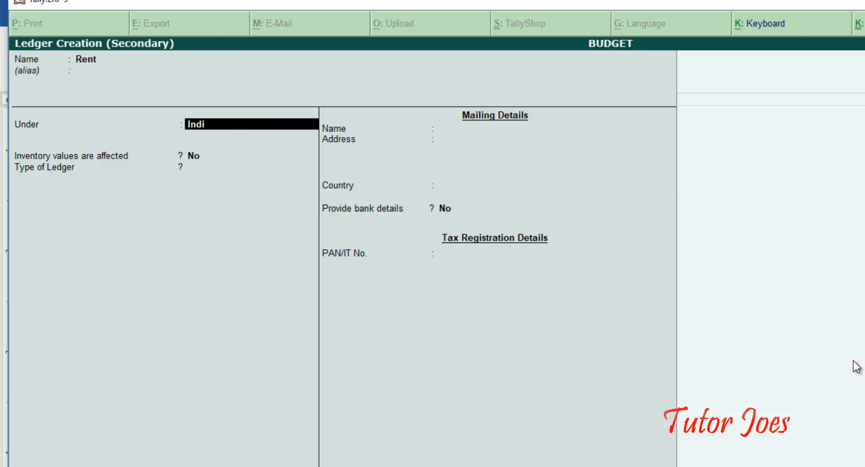
key(Return)
key(Return)
key(Return)
key(Return)
key(Return)
key(Return)
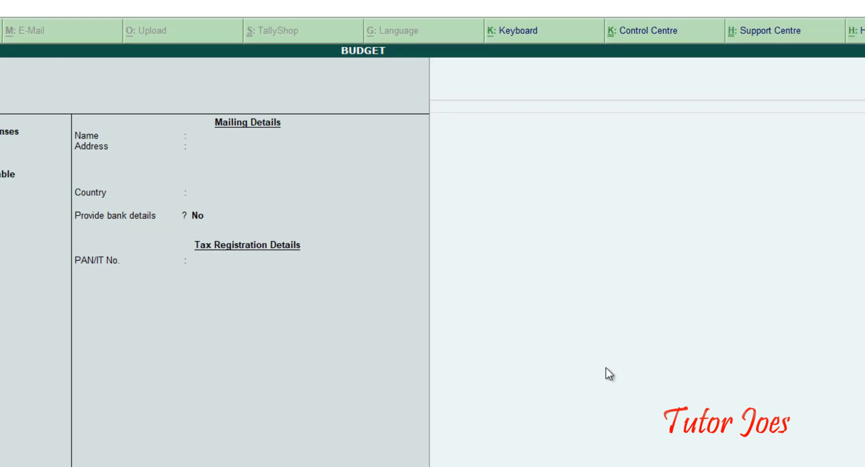
Debit Rent with 12000 and make the voucher's second line a debit entry.
text(12000)
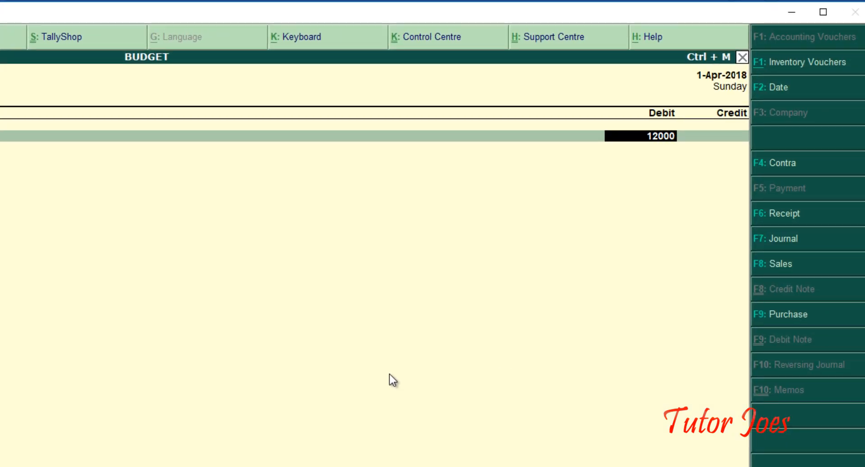
key(Return)
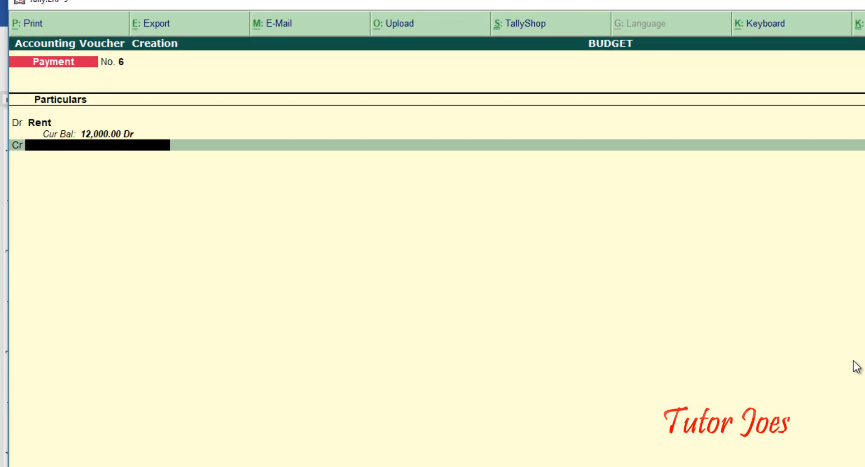
key(BackSpace)
text(d)
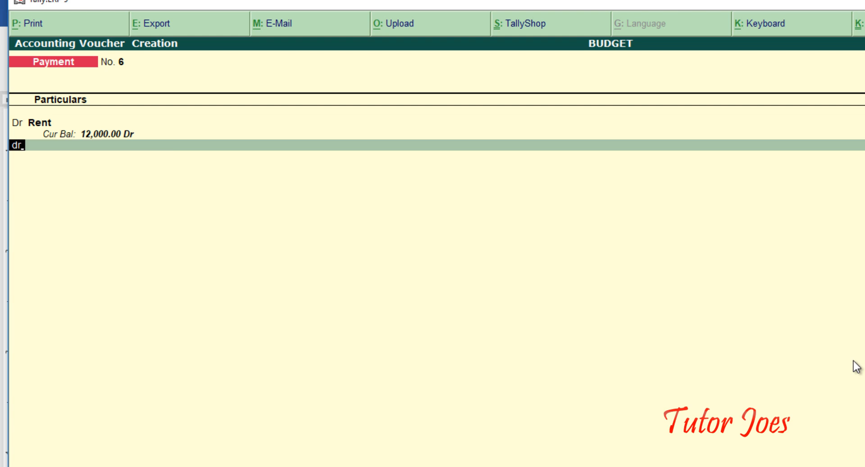
key(Return)
Create a Postage ledger under Indirect Expenses for the second debit line, with inventory values unaffected and ledger type Not Applicable.
text(p)
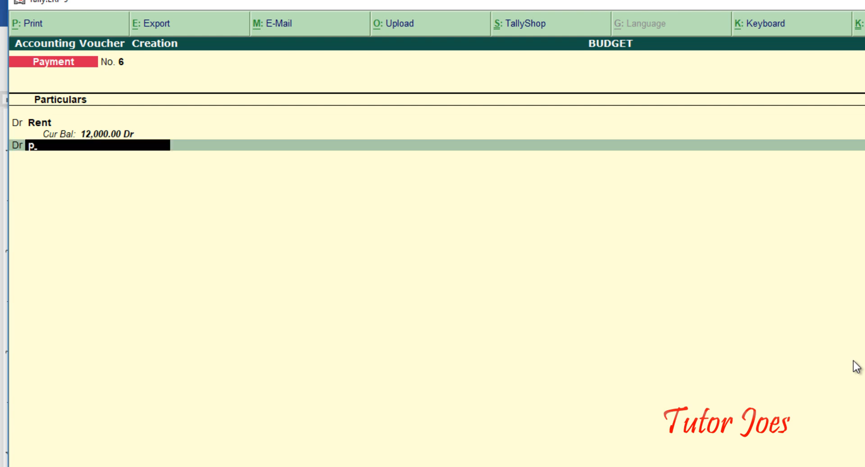
key(alt+c)
text(Postage)
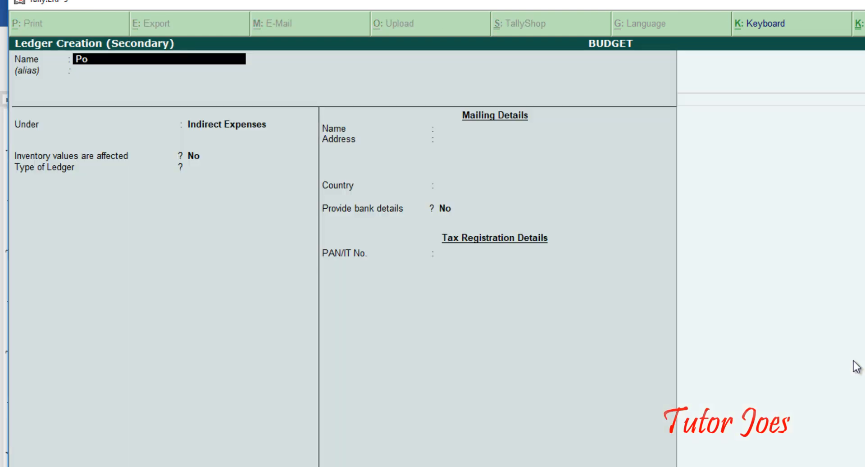
key(Return)
key(Return)
key(Return)
key(Return)
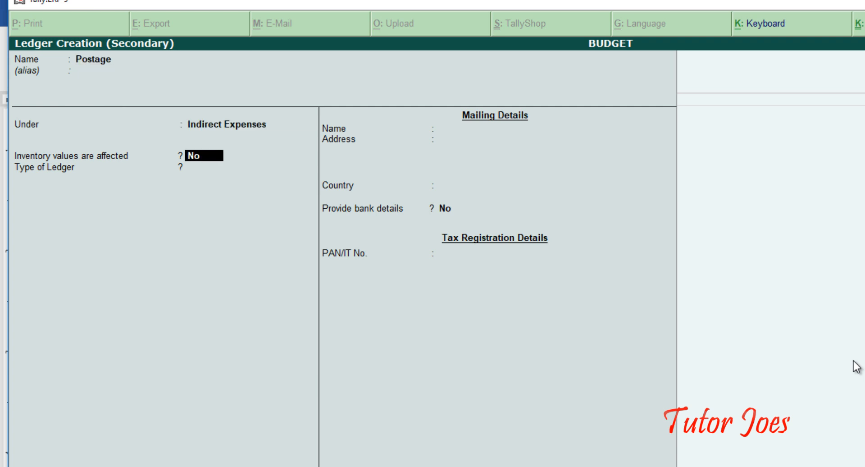
key(Return)
key(Return)
key(Return)
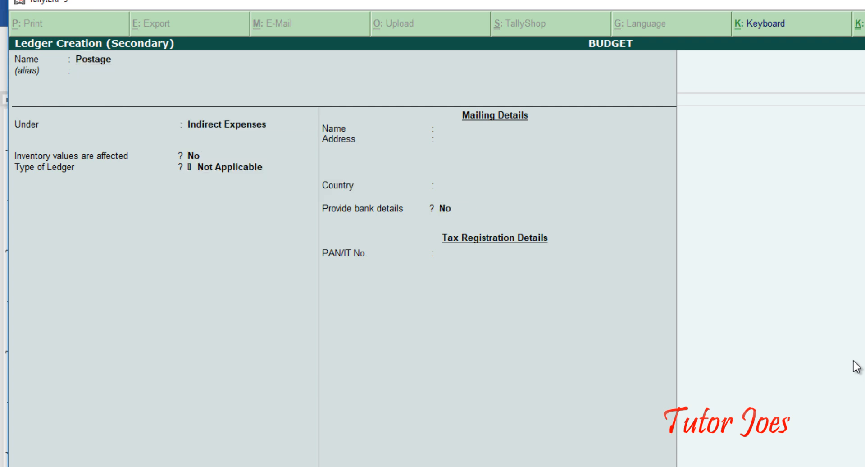
Debit Postage with 8000, credit Cash for the full amount, and save the payment voucher without a narration.
text(8000)
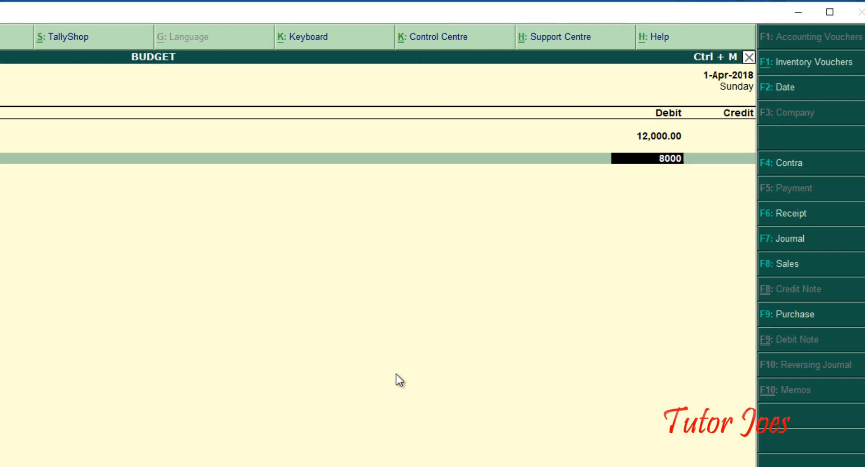
key(Return)
text(cash)
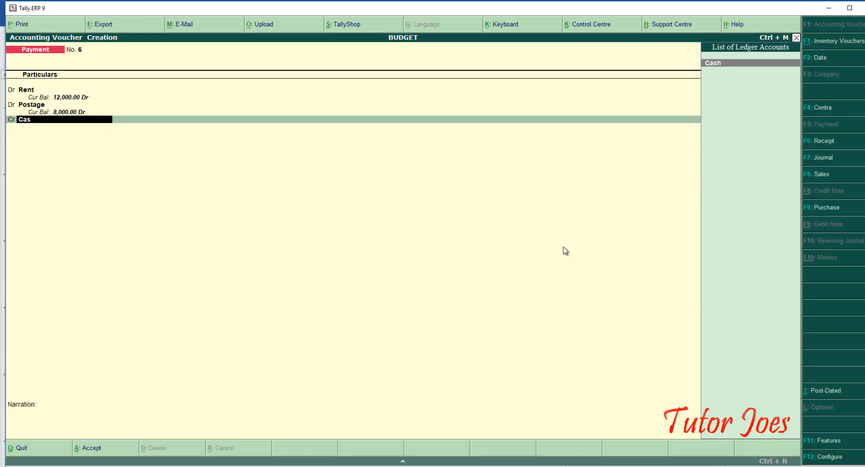
key(Return)
key(Return)
key(Return)
key(Return)
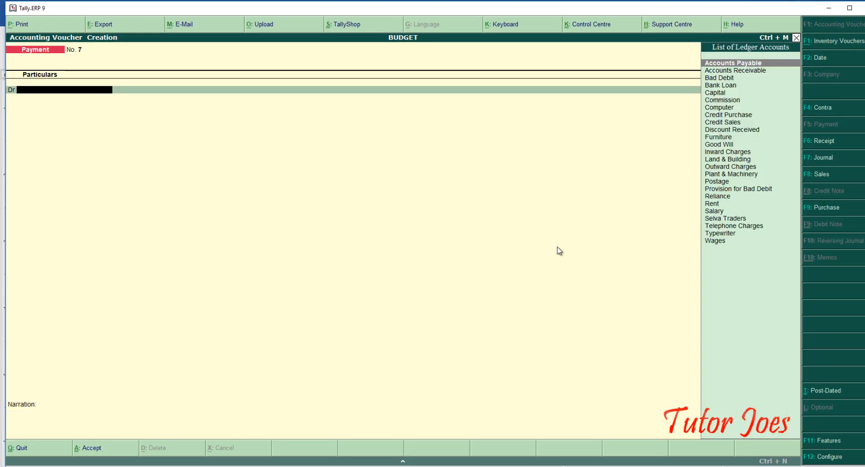
Consult the bad debt write-off in TRANSACTION.docx and debit Bad Debit with 10000 in a new Tally.ERP 9 journal voucher.
key(alt+Tab)
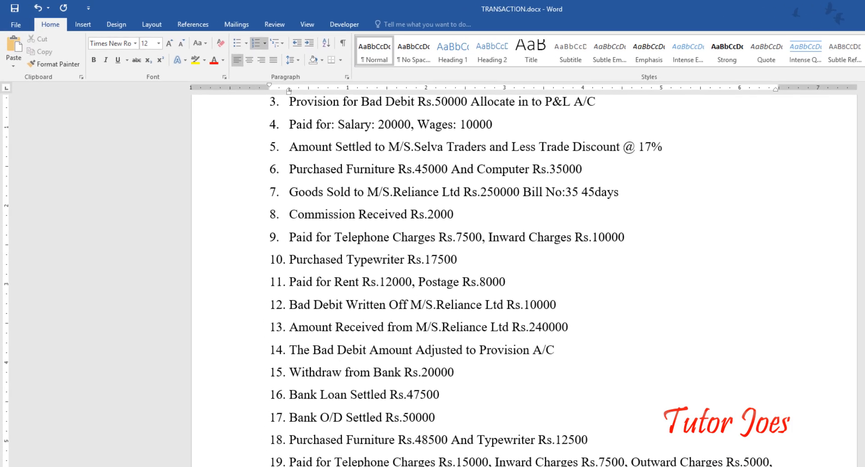
key(alt+Tab)
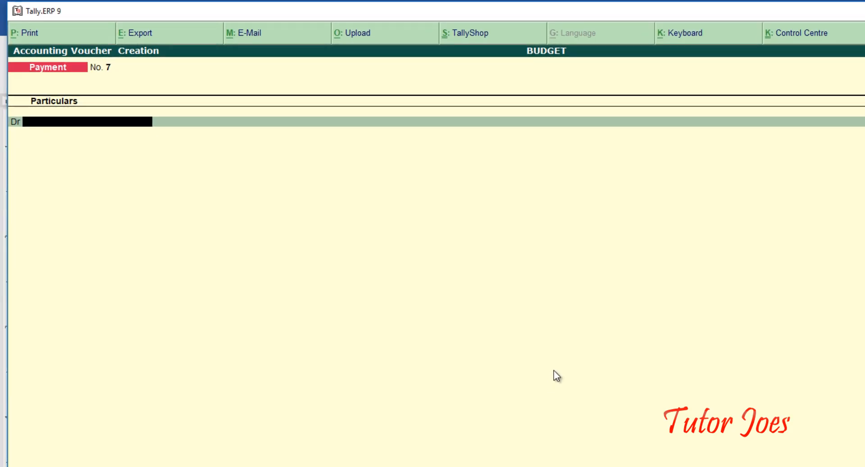
key(F7)
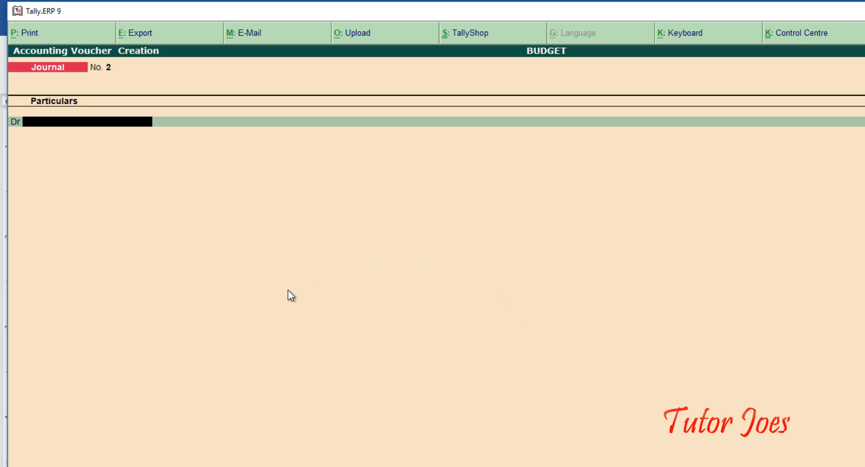
text(Bad)
key(Return)
text(1)
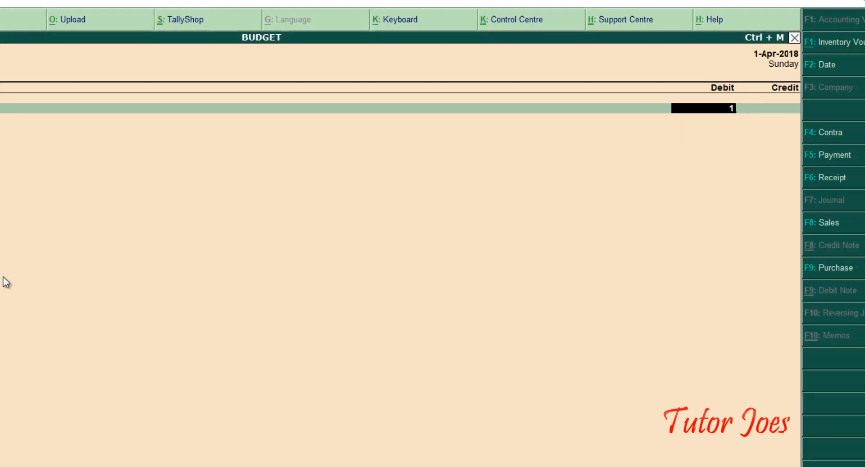
text(0000)
key(Return)
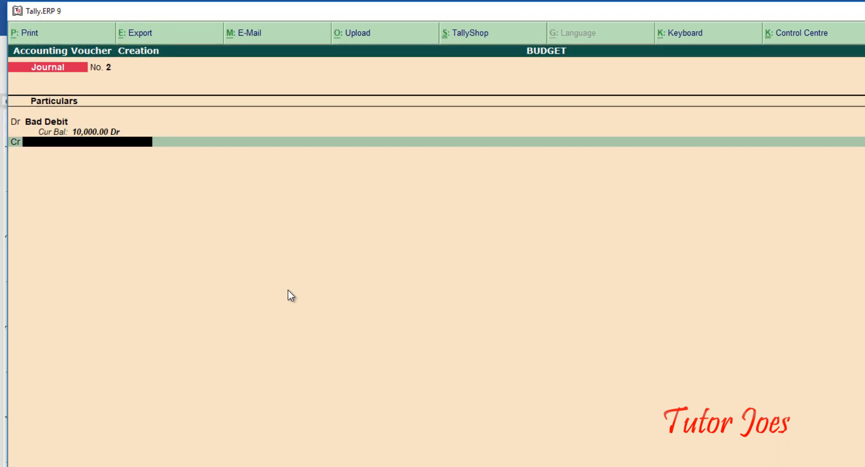
Credit Reliance with 10000 in the journal voucher, adjusted as Agst Ref against bill 35.
text(Re)
key(Return)
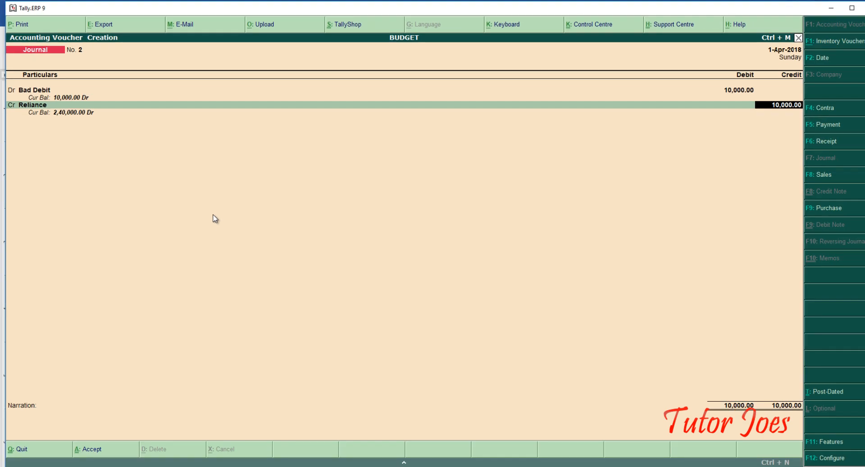
key(Return)
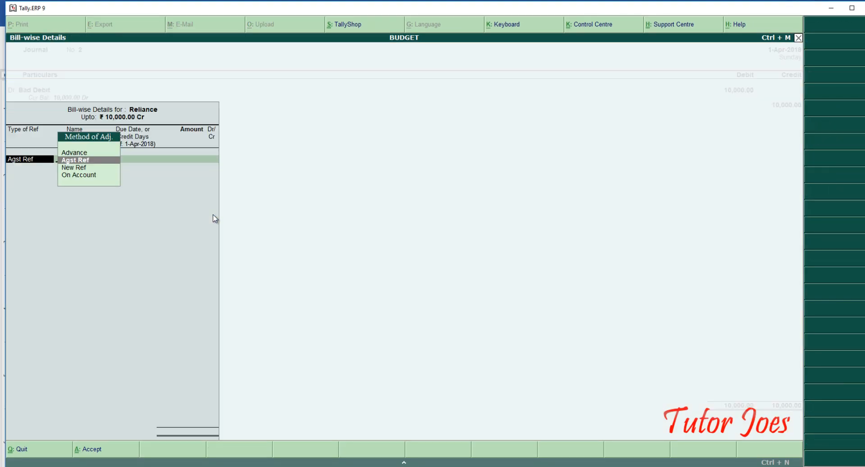
key(Return)
key(Return)
key(Return)
key(Return)
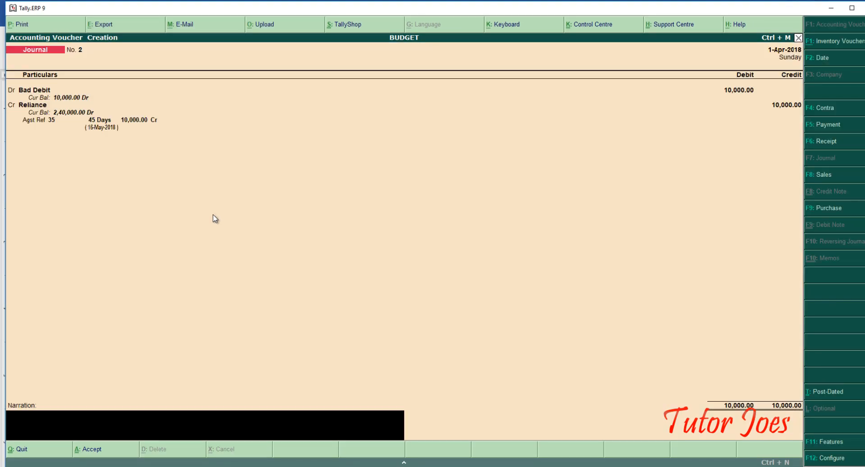
Save the journal voucher without a narration and consult the next transaction in TRANSACTION.docx.
key(Return)
key(Return)
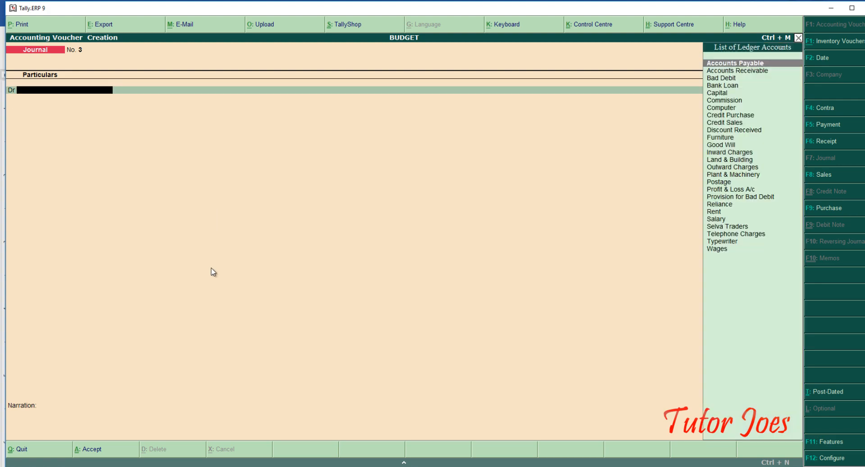
key(alt+Tab)
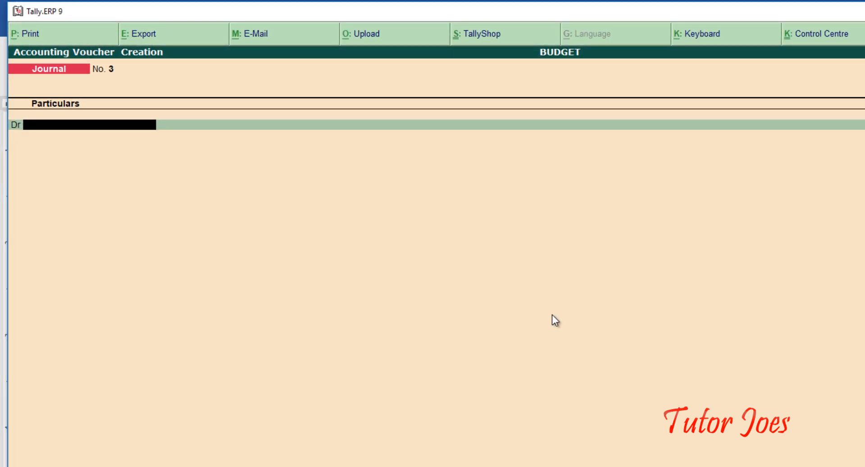
Credit Reliance with 240000 in a new Tally.ERP 9 receipt voucher, adjusted as Agst Ref against bill 35.
key(F6)
text(Sal)
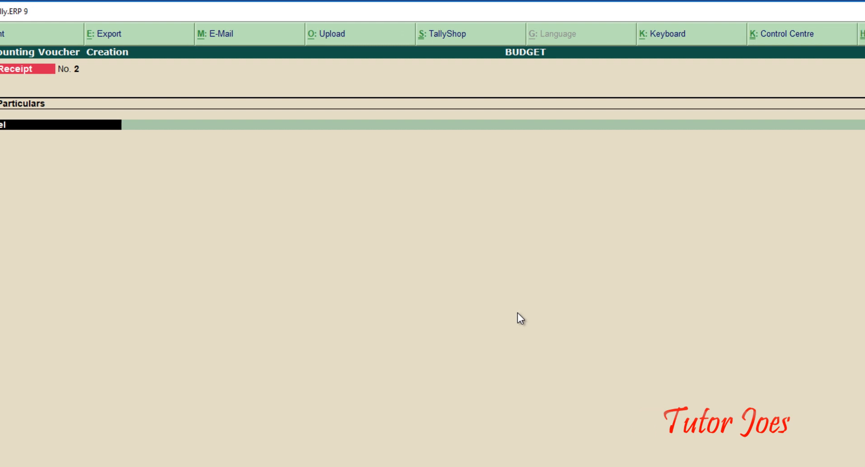
key(Return)
text(240000)
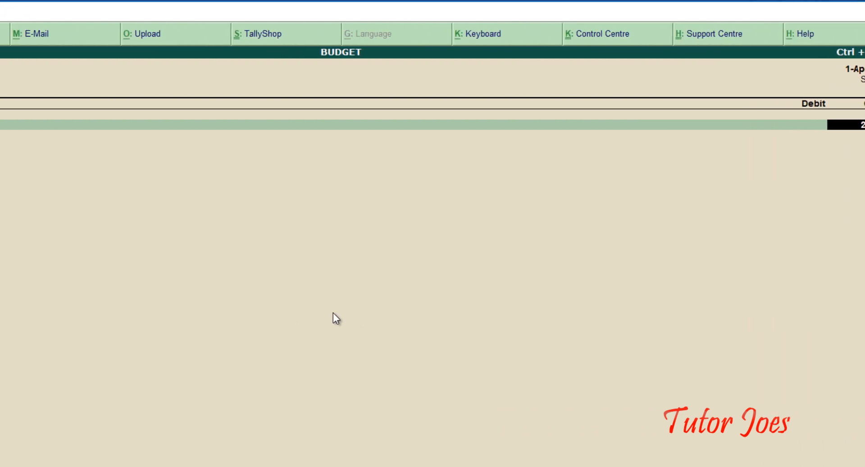
key(Return)
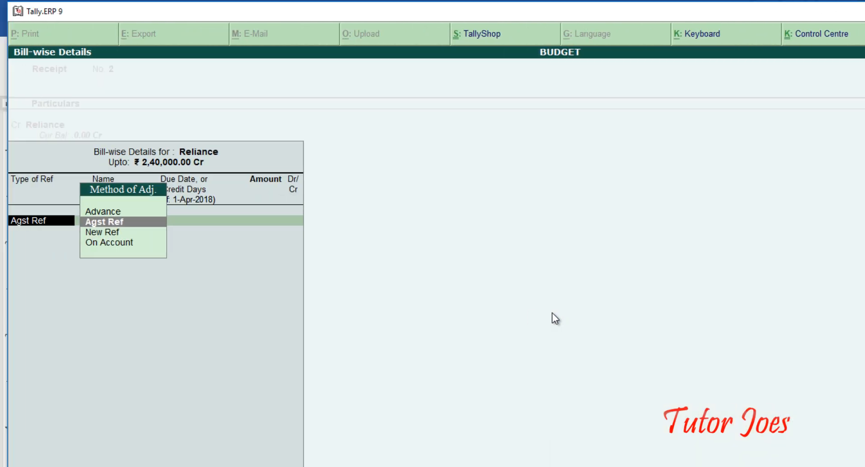
key(Return)
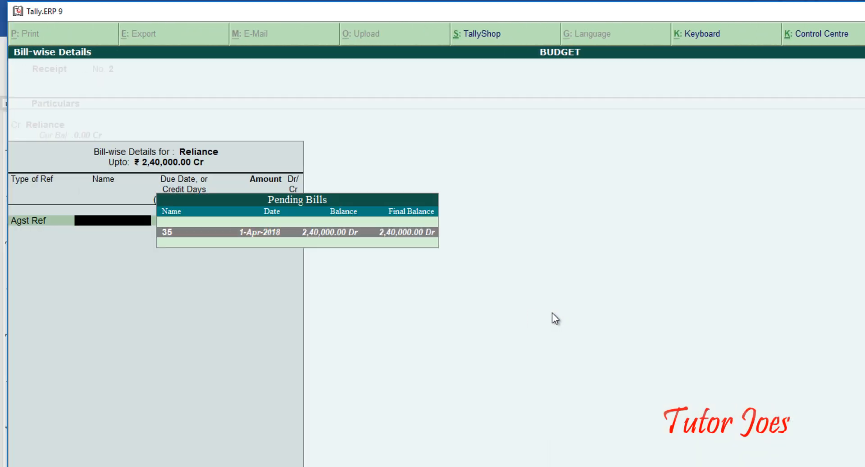
key(Return)
key(Return)
key(Return)
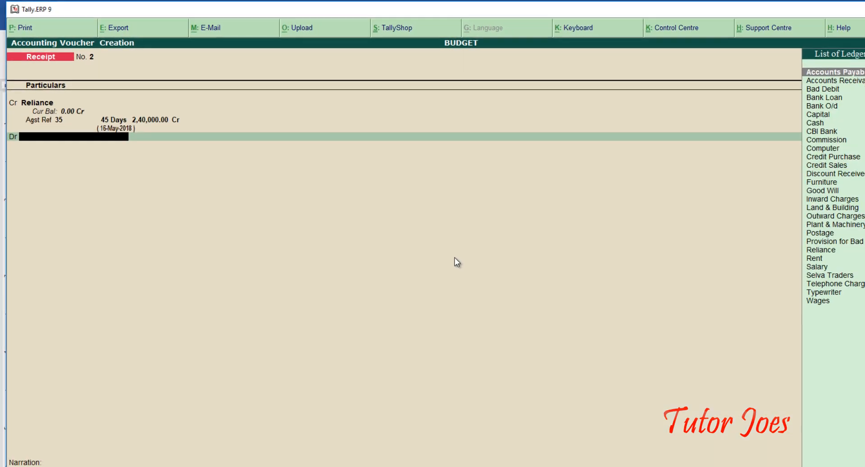
Debit Cash for the full amount and save the receipt voucher without a narration.
text(cash)
key(Return)
key(Return)
key(Return)
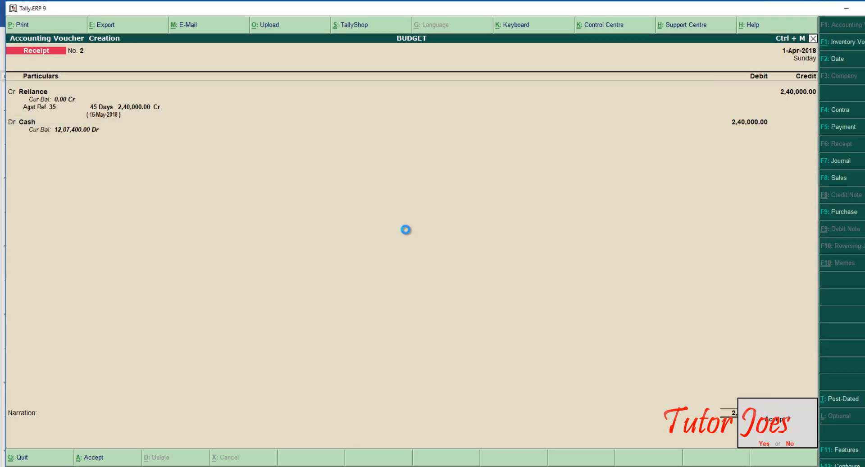
key(Return)
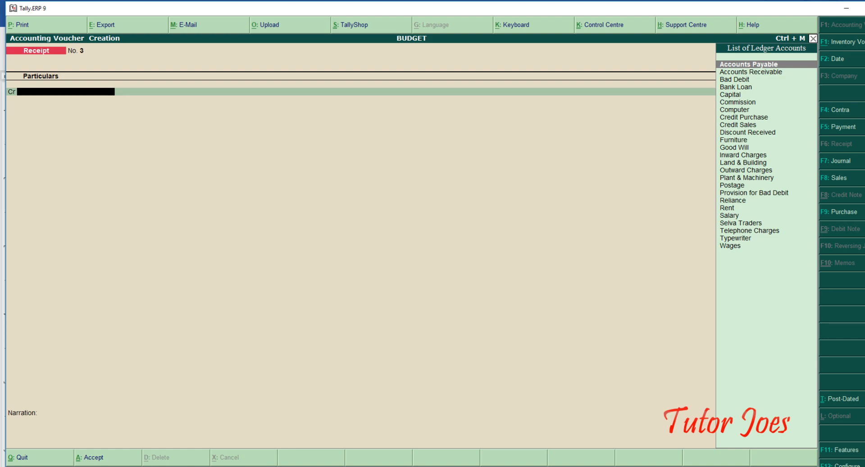
Consult the bad debt adjustment in TRANSACTION.docx and debit Provision for Bad Debit with 10000 in a new Tally.ERP 9 journal voucher.
key(alt+Tab)
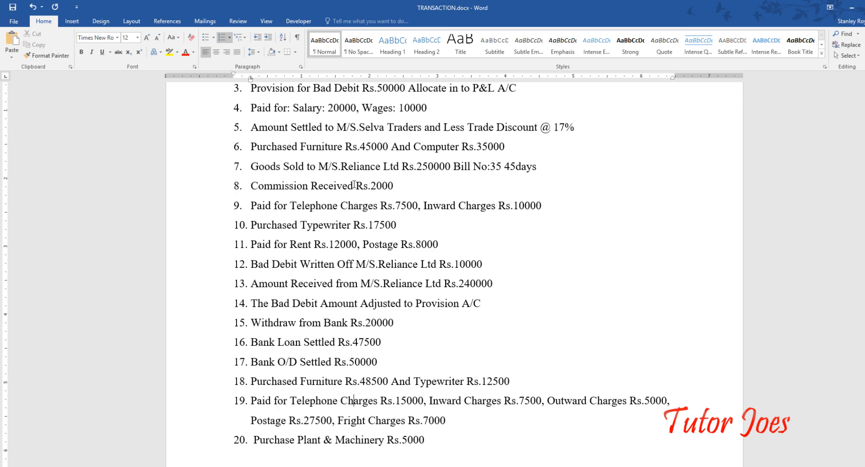
scroll(342, 158, up, 2)
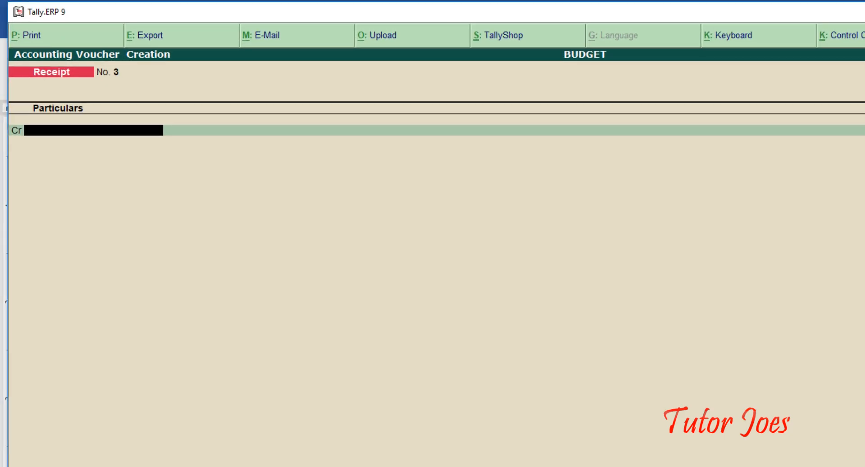
key(F7)
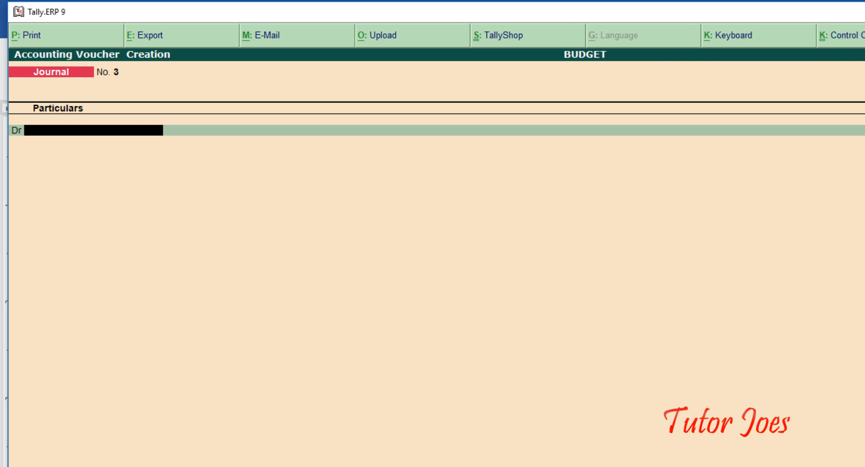
text(Pr)
key(Return)
text(10000)
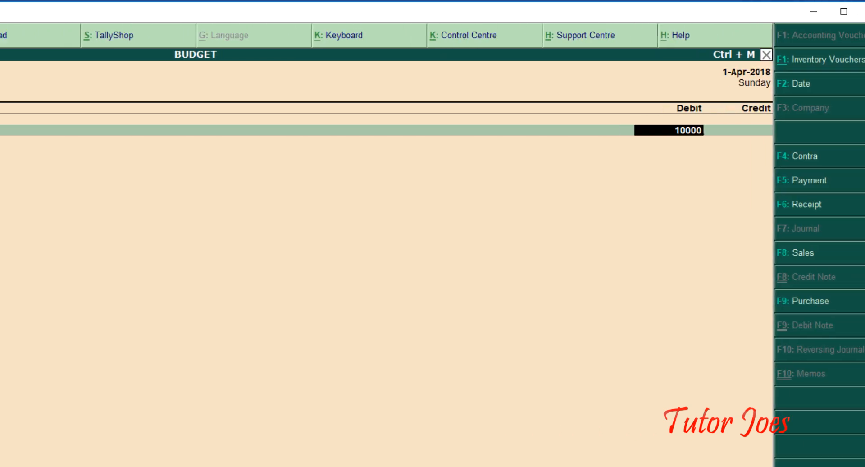
key(Return)
Credit Bad Debit for the full amount and save the journal voucher without a narration.
text(Ba)
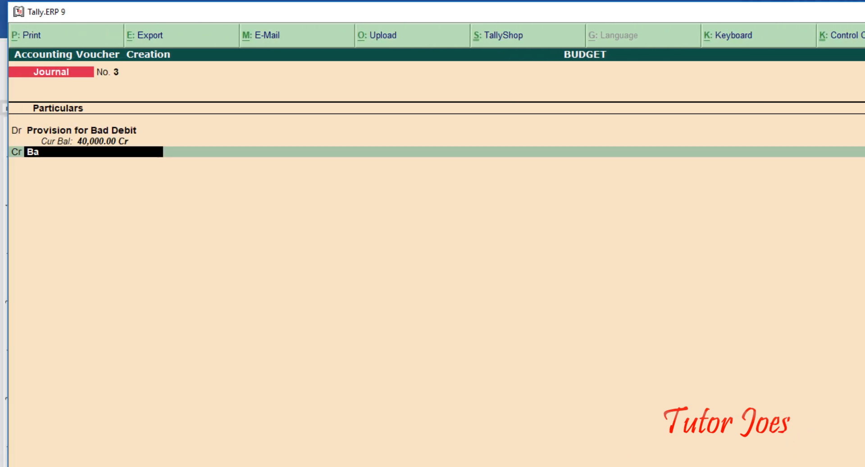
text(d)
key(Return)
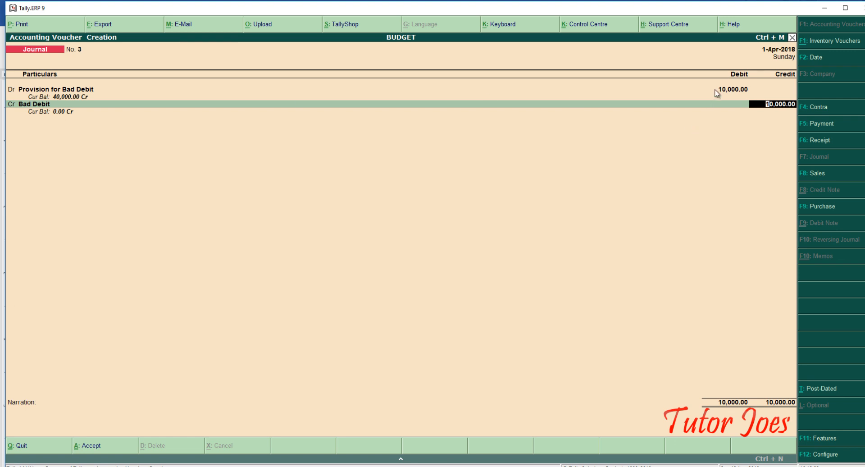
key(Return)
key(Return)
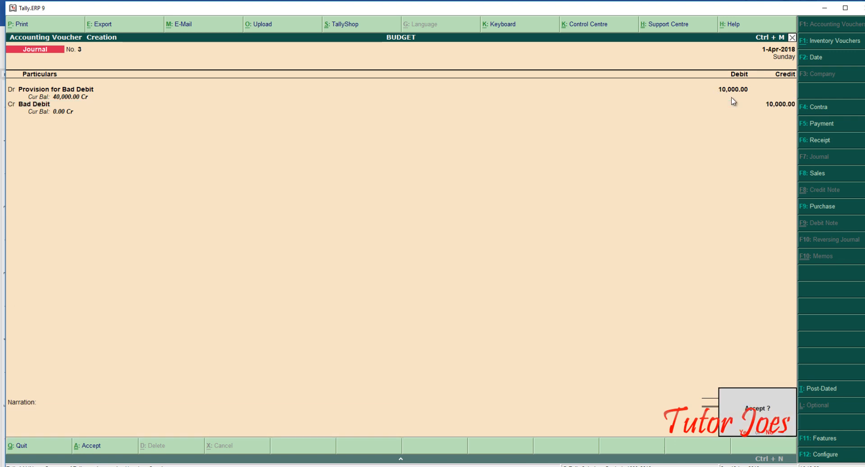
key(Return)
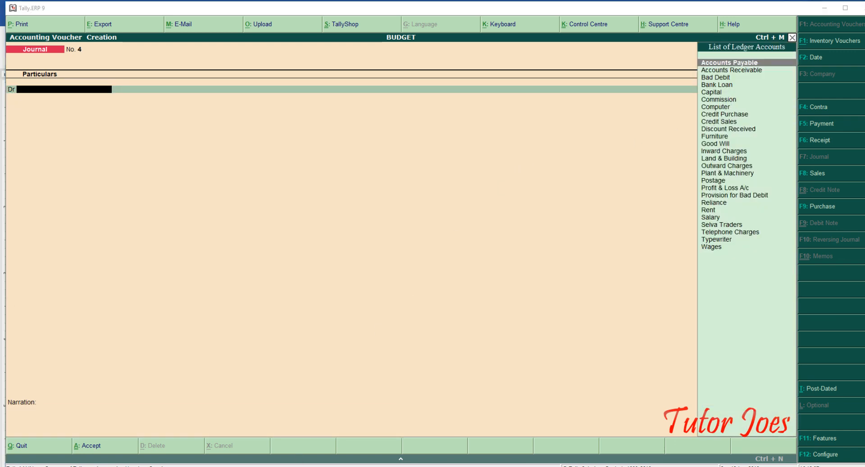
Consult the bank withdrawal in TRANSACTION.docx and credit CBI Bank with 20000 in a new Tally.ERP 9 contra voucher.
key(alt+Tab)
scroll(301, 306, down, 1)
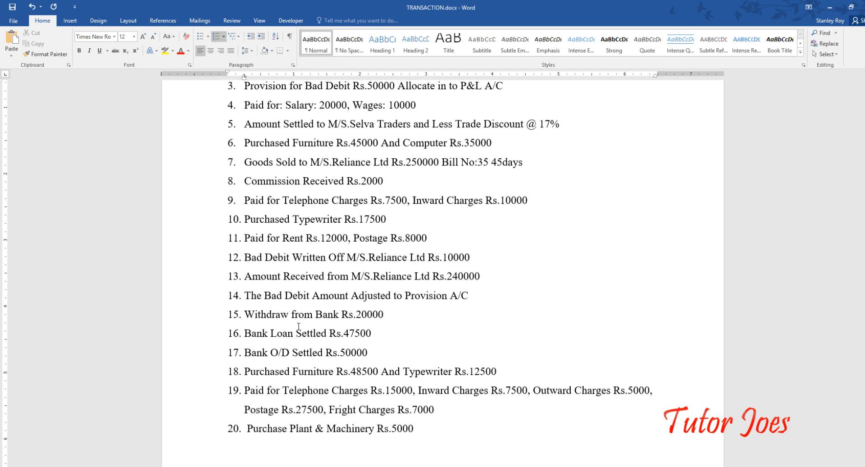
scroll(298, 326, down, 1)
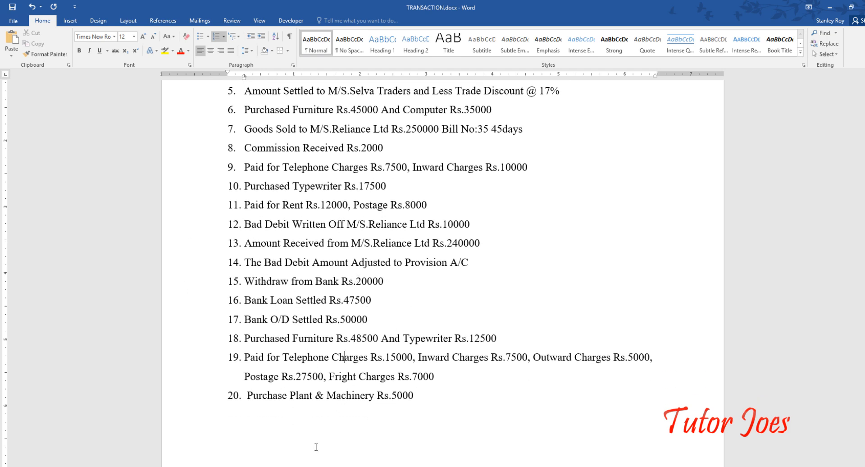
key(alt+Tab)
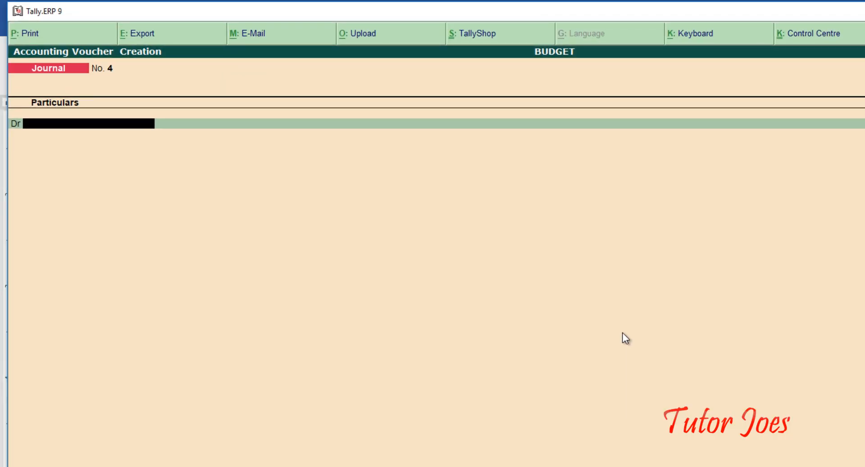
key(F4)
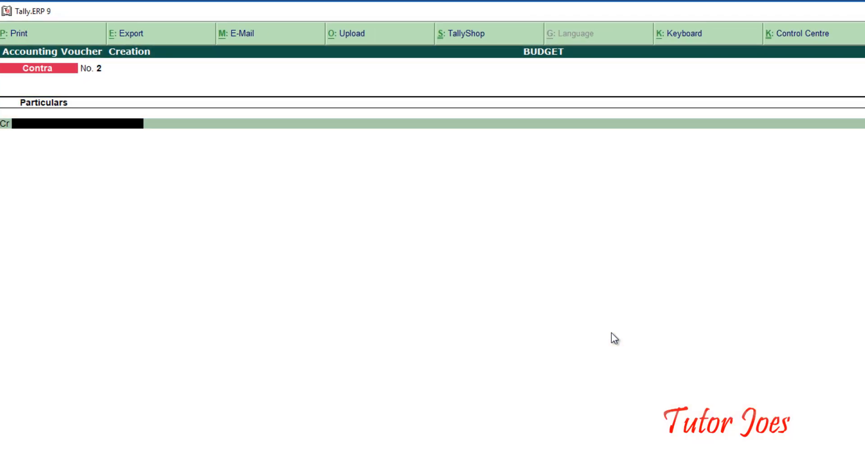
key(Return)
key(Return)
key(Return)
key(Return)
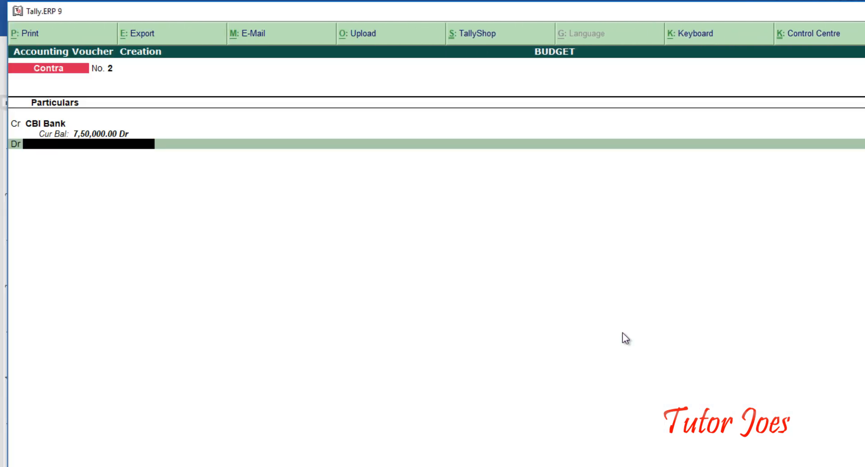
Debit Cash for the full amount and save the contra voucher without a narration.
key(BackSpace)
key(Return)
text(Cash)
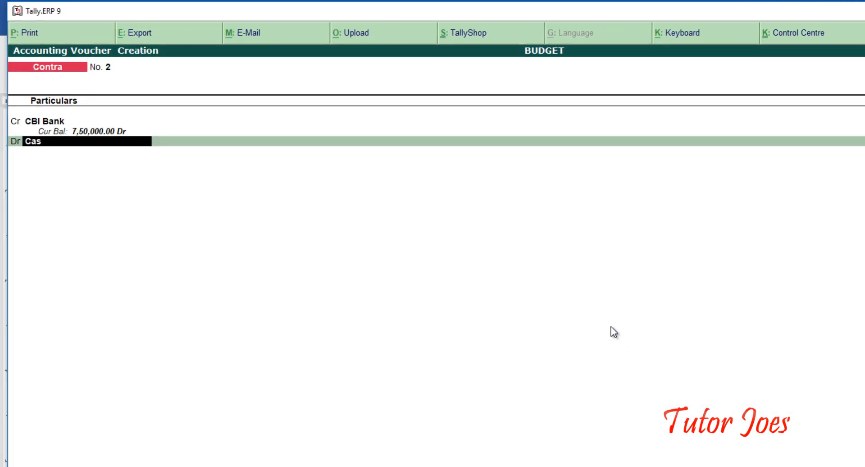
key(Return)
key(Return)
key(Return)
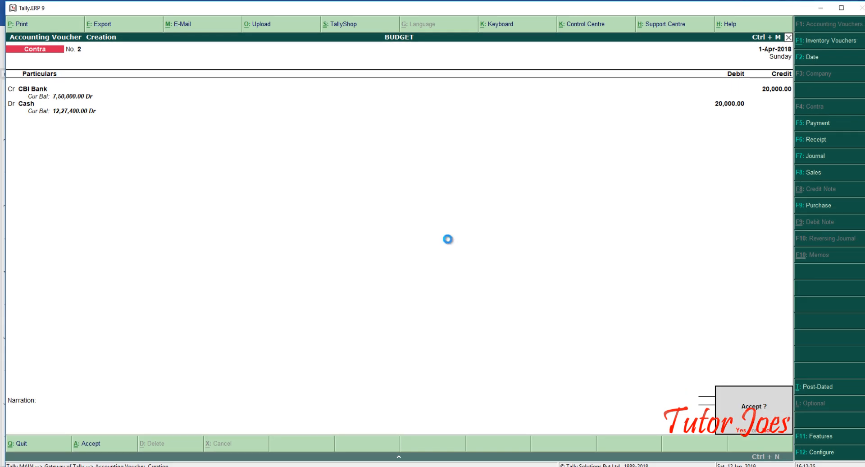
key(Return)
Consult the bank loan settlement in TRANSACTION.docx and debit Bank Loan with 47500 in a new Tally.ERP 9 payment voucher.
click(311, 466)
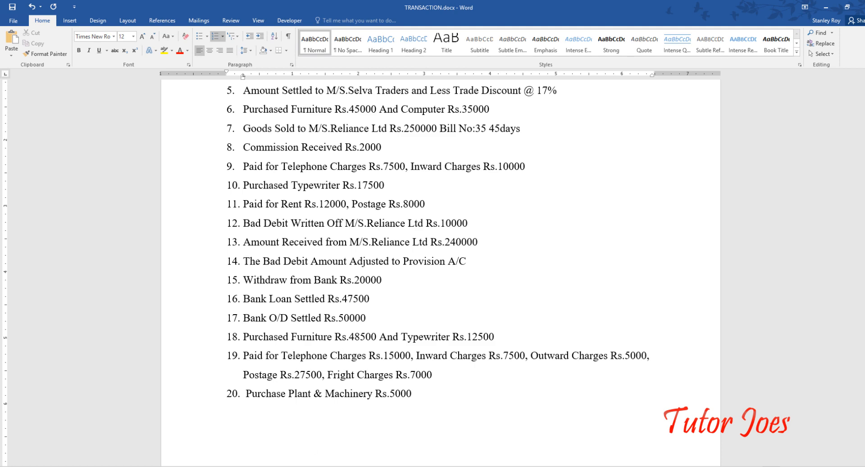
key(alt+Tab)
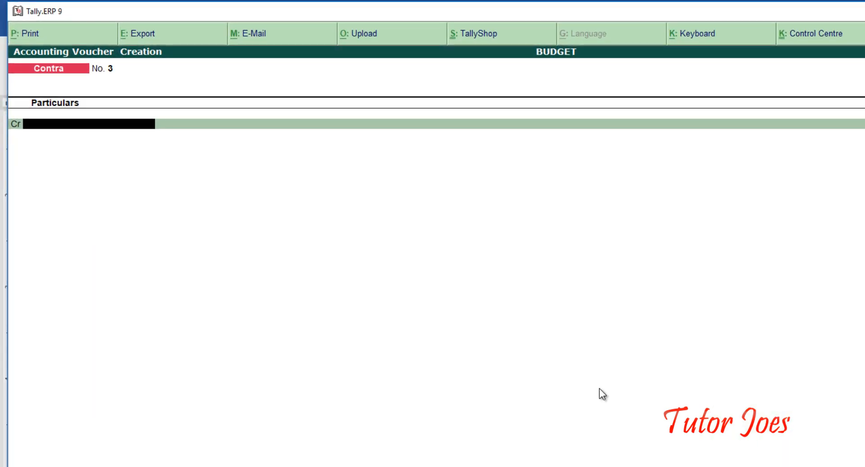
key(F5)
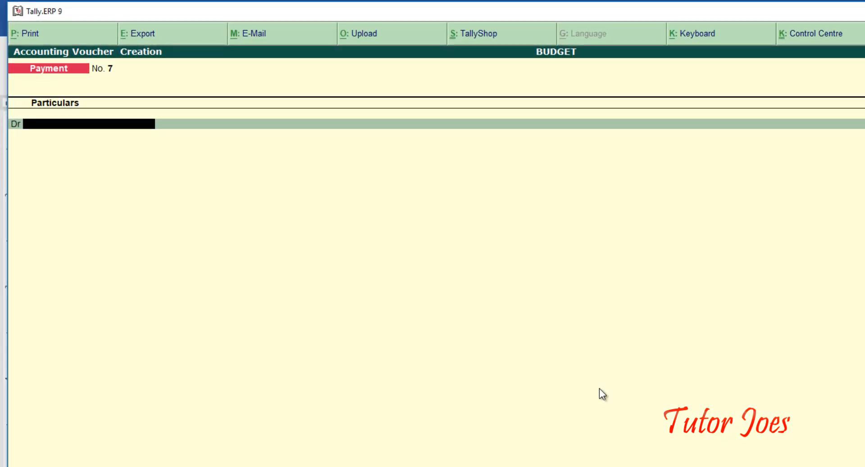
text(Ba)
key(Return)
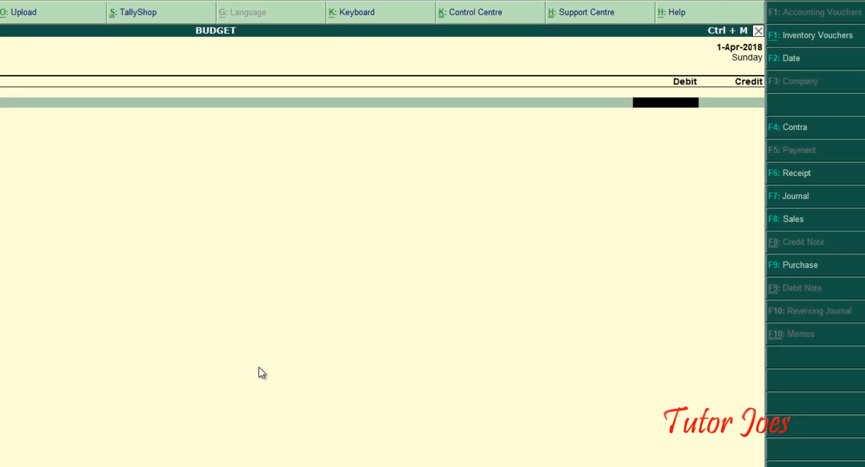
text(47500)
key(Return)
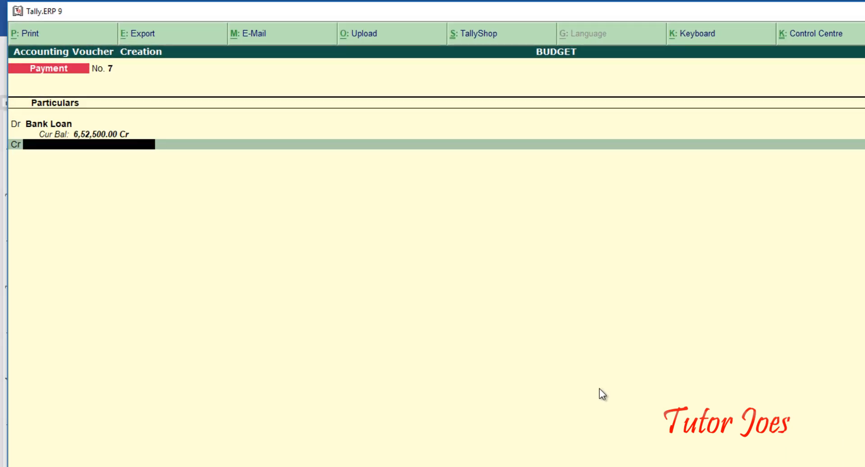
Credit Cash for the full amount and save the payment voucher without a narration.
text(Ca)
key(Return)
key(Return)
key(Return)
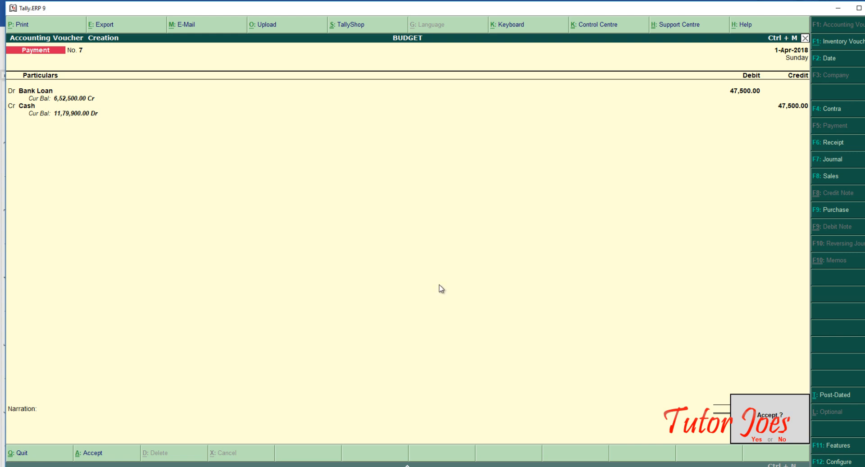
key(Return)
Consult the bank O/D settlement in TRANSACTION.docx and credit CBI Bank with 50000 in a new Tally.ERP 9 contra voucher.
key(alt+Tab)
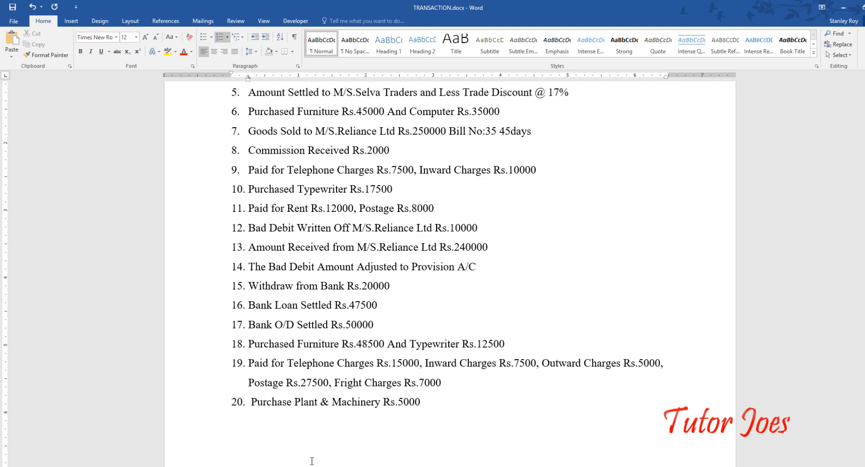
key(alt+Tab)
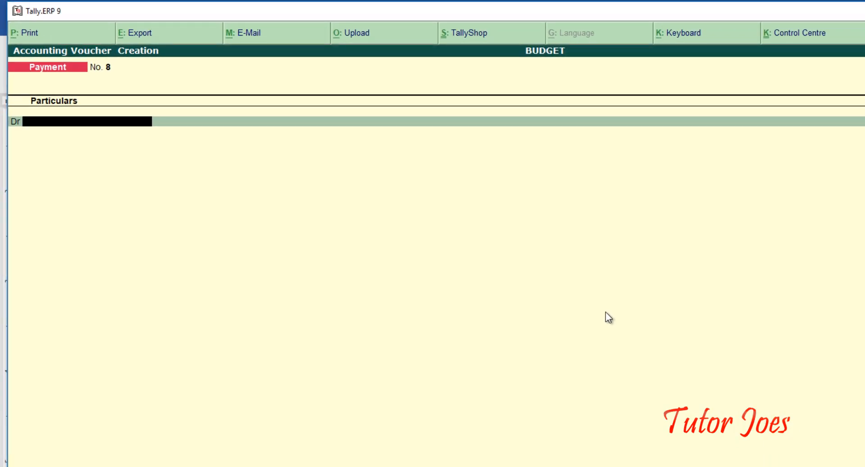
key(F4)
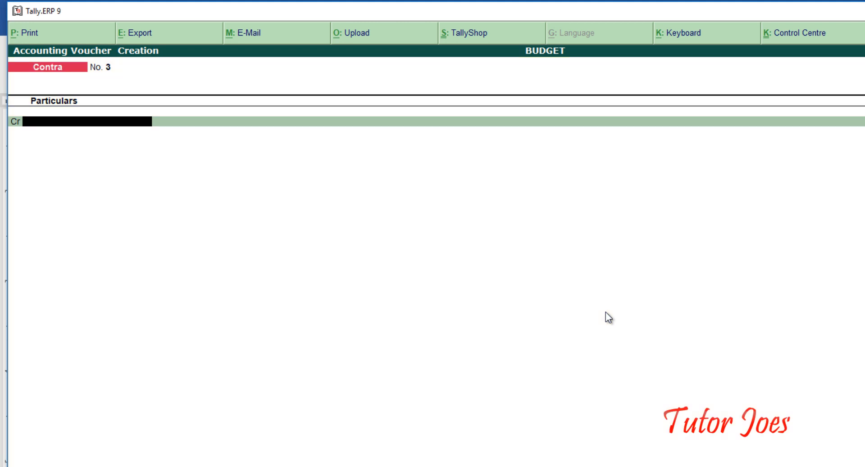
key(Return)
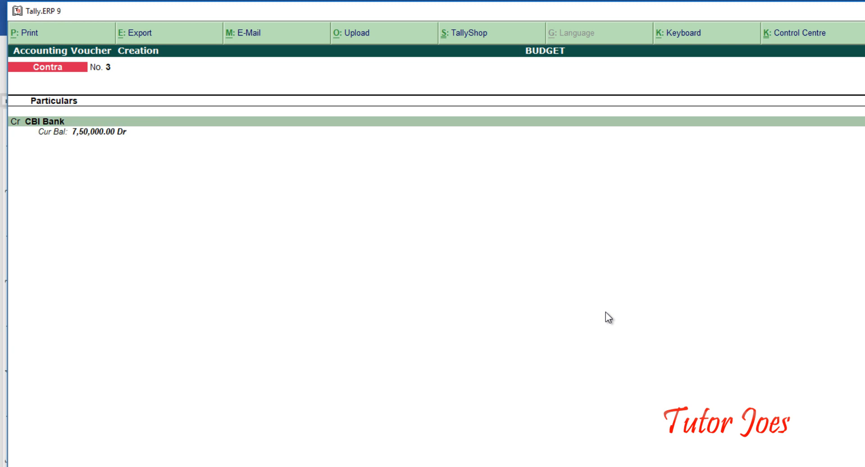
text(50000)
key(Return)
Accept the CBI Bank allocation without instrument details and choose Bank O/d as the contra voucher's debit ledger.
key(Return)
key(Return)
key(Return)
key(Return)
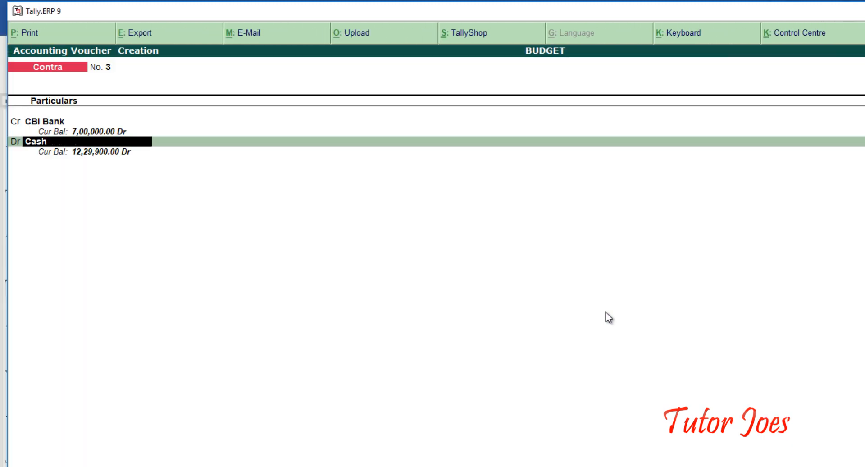
text(b)
key(Return)
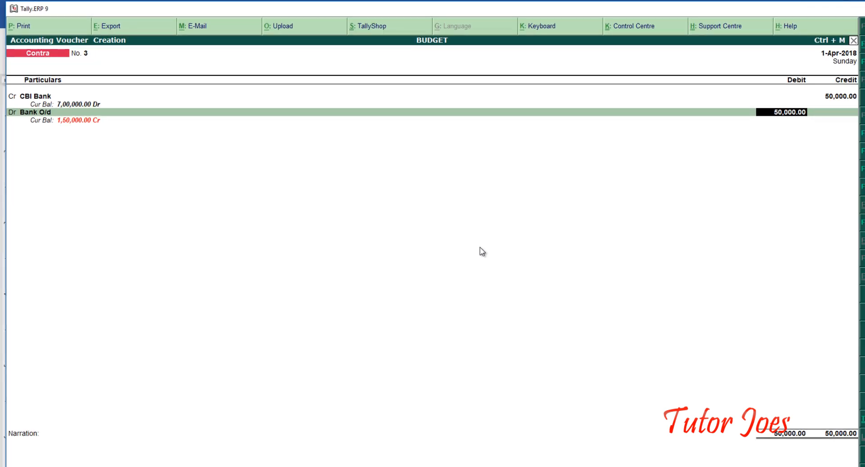
Debit Bank O/d for the full amount with blank instrument details and save the contra voucher without a narration.
key(Return)
key(Return)
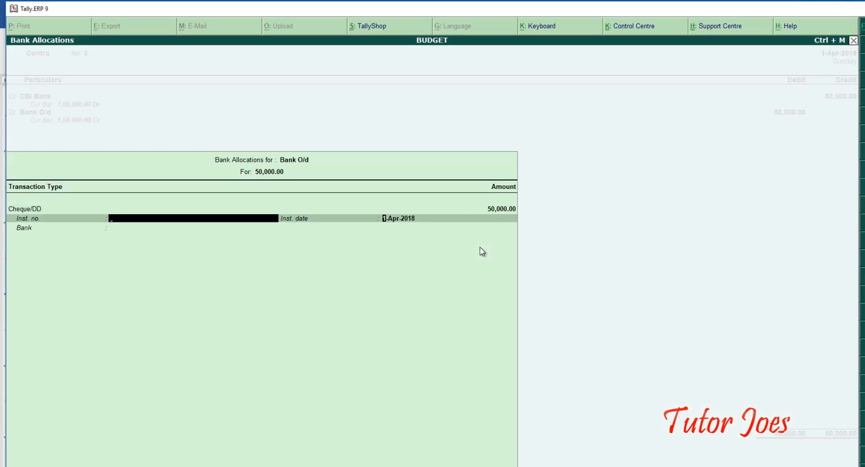
key(Return)
key(Return)
key(Return)
key(Return)
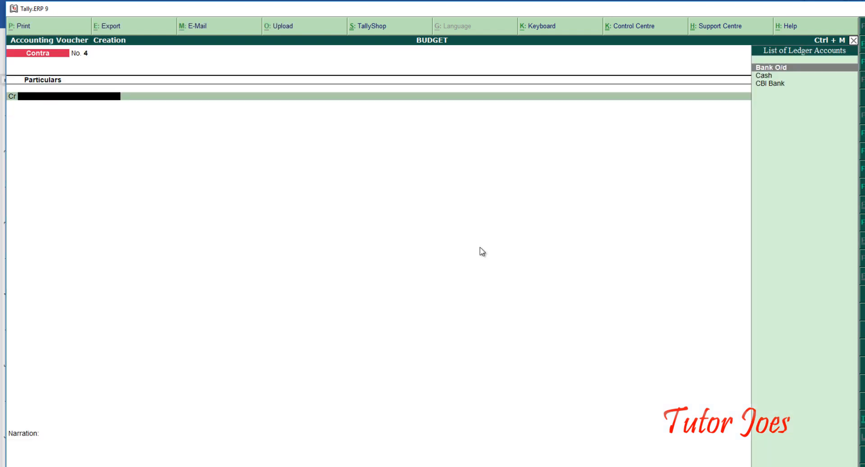
Consult the furniture and typewriter purchase in TRANSACTION.docx and debit Furniture with 48500 in a new Tally.ERP 9 payment voucher.
key(alt+Tab)
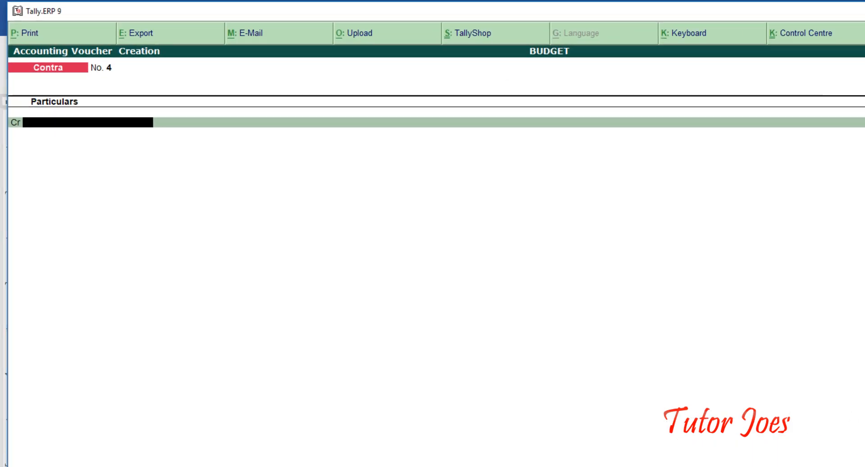
key(F5)
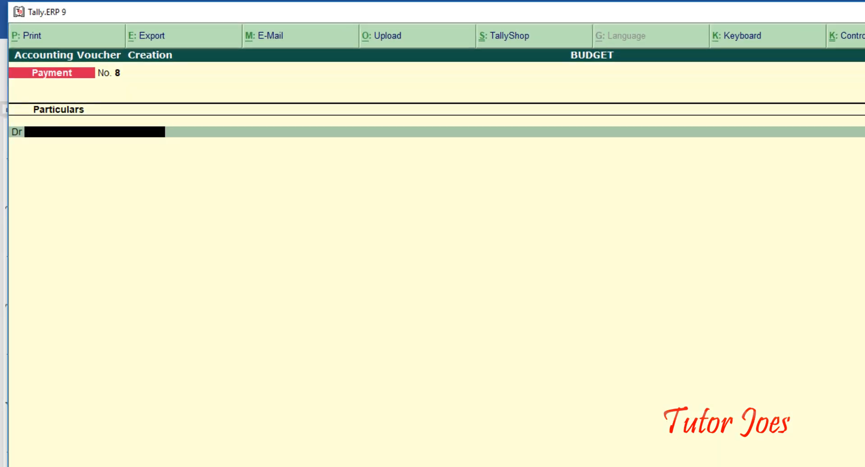
text(F)
key(Return)
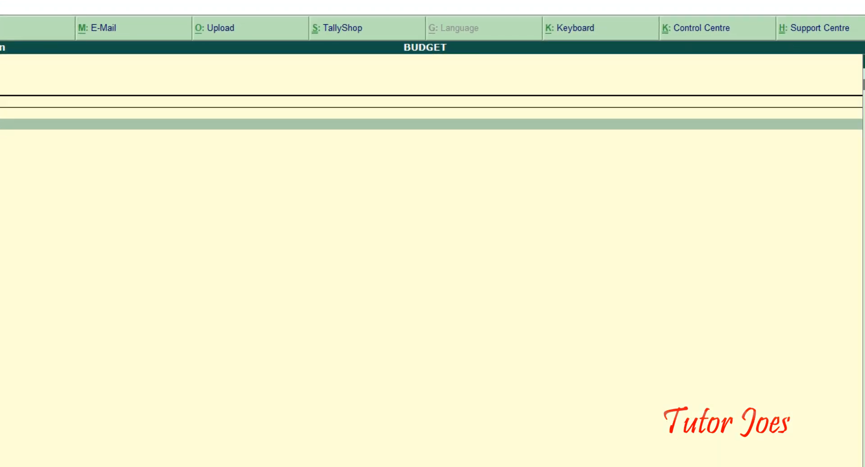
text(48500)
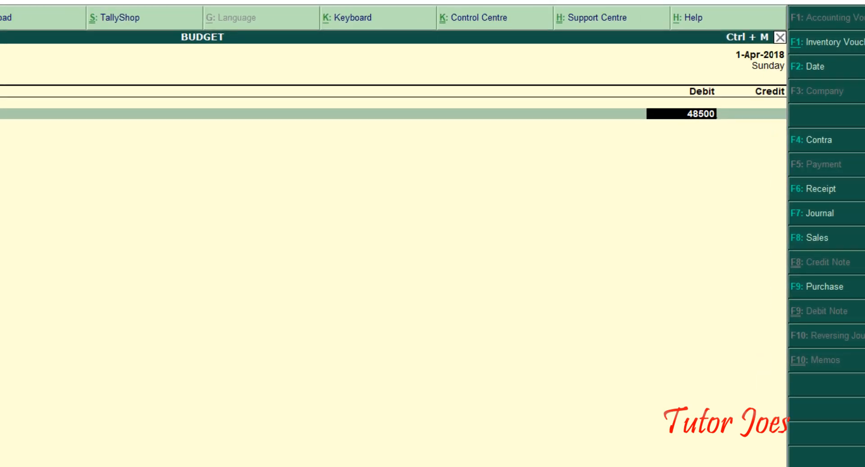
key(Return)
Add a second debit line for Typewriter with 12500 to the payment voucher.
text(dr)
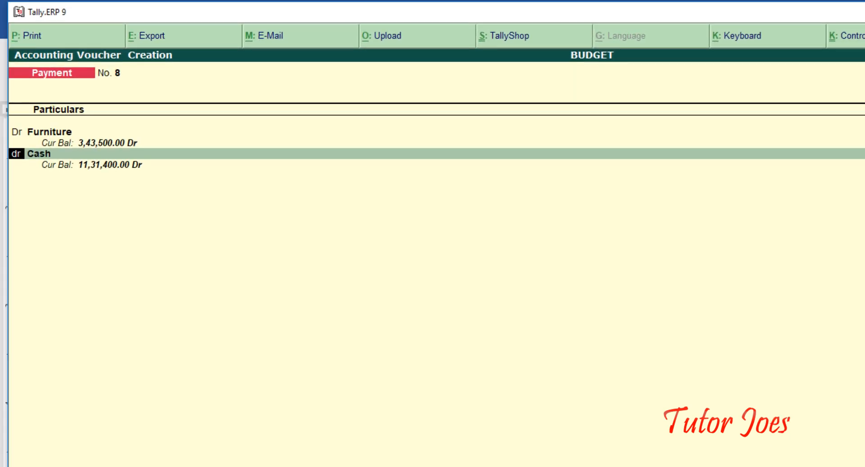
key(Return)
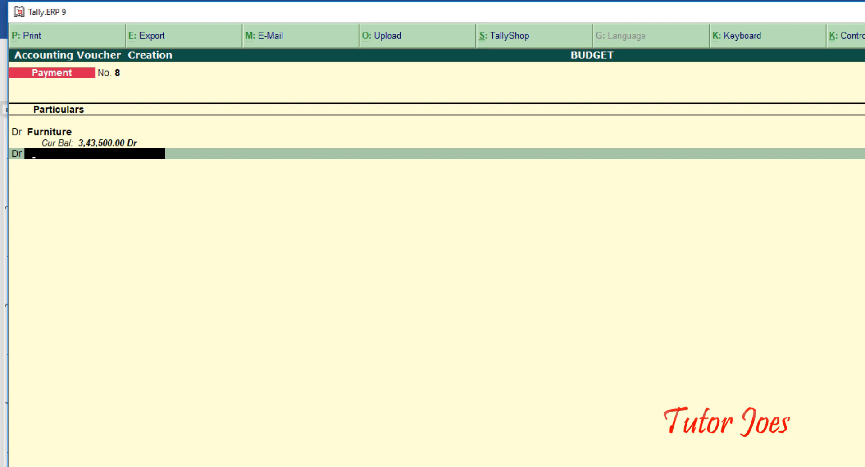
text(Ty)
key(Return)
text(12,5)
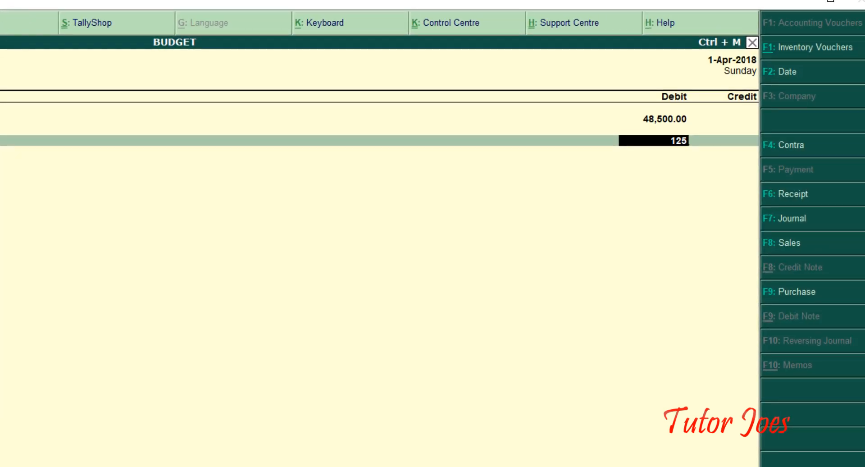
text(00)
key(Return)
Credit Cash for the combined furniture and typewriter amount and save the payment voucher without a narration.
key(Return)
key(Return)
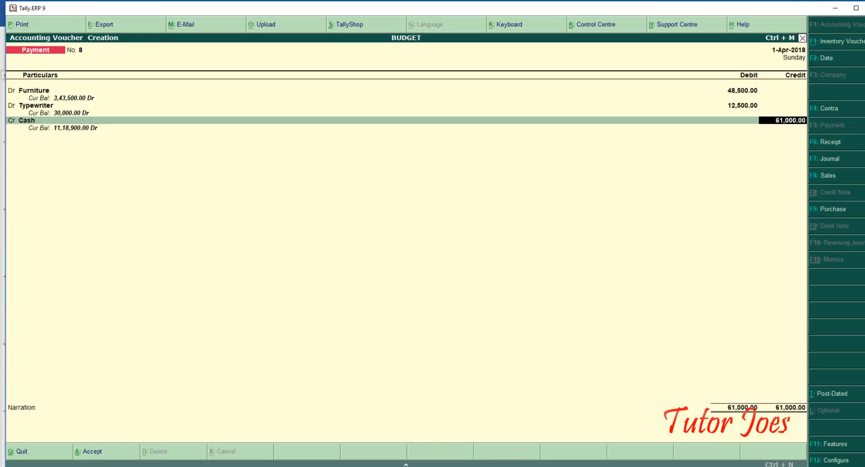
key(Return)
key(Return)
key(Return)
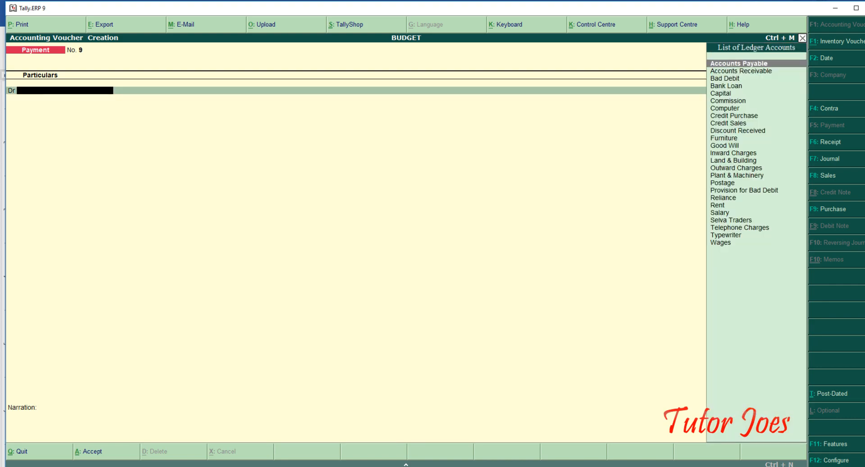
Consult the expense payments in TRANSACTION.docx and debit Telephone Charges with 15000 in the new Tally.ERP 9 payment voucher.
key(alt+Tab)
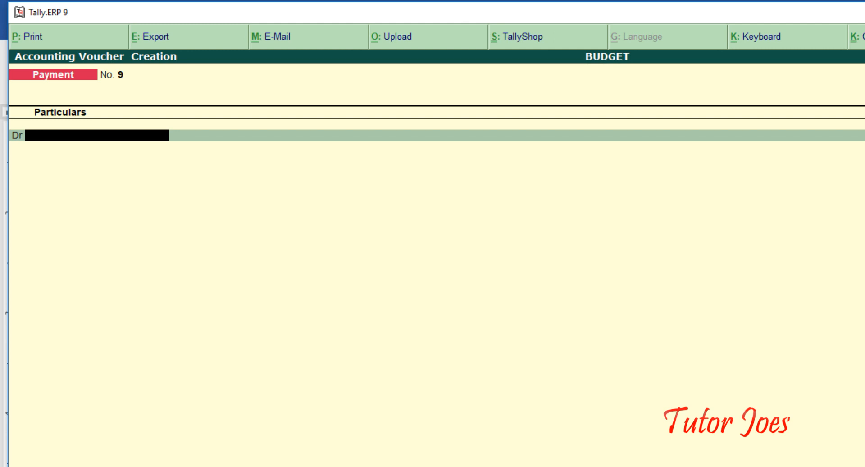
text(e)
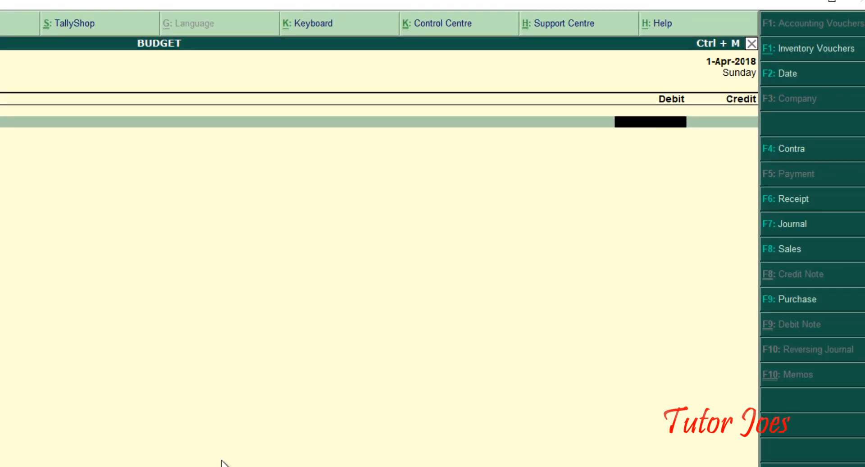
text(15000)
key(Return)
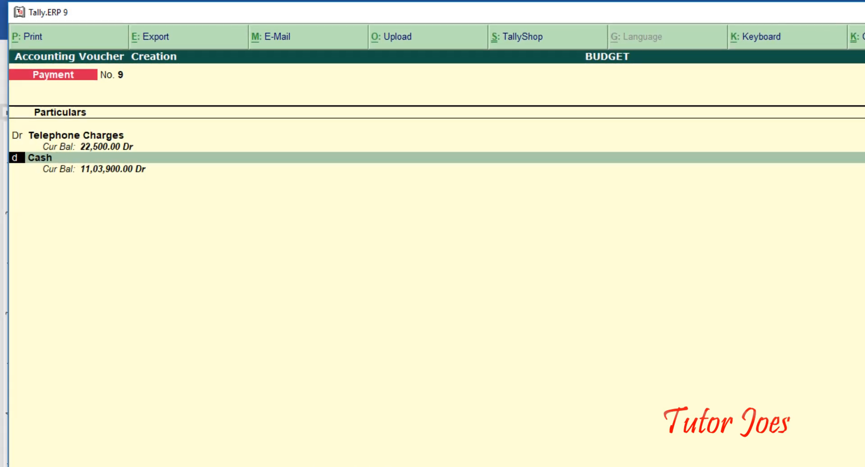
Add a debit line for Inward Charges with 7500 to the payment voucher.
key(Return)
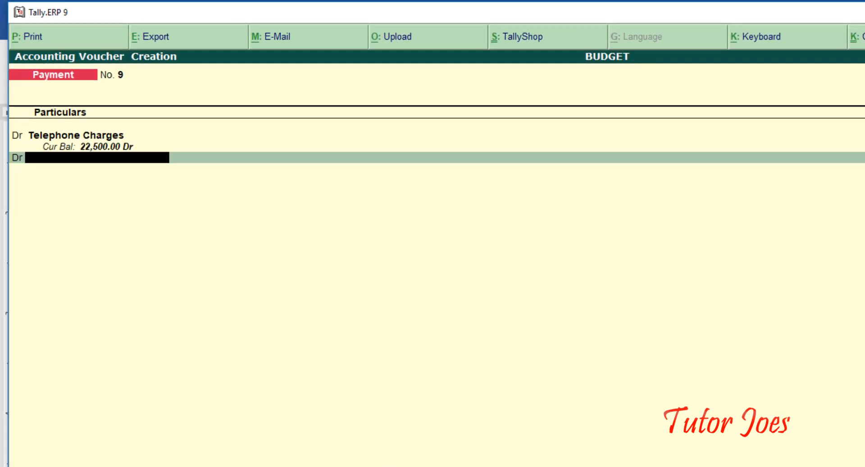
text(In)
key(Return)
text(7)
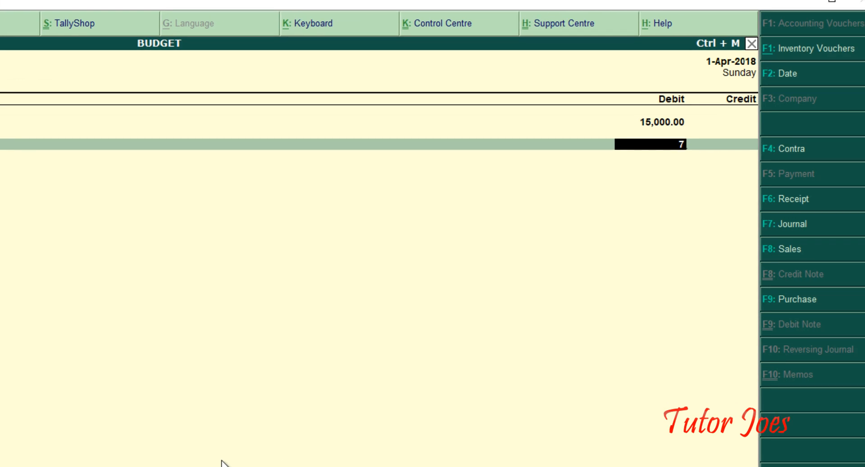
text(500)
key(Return)
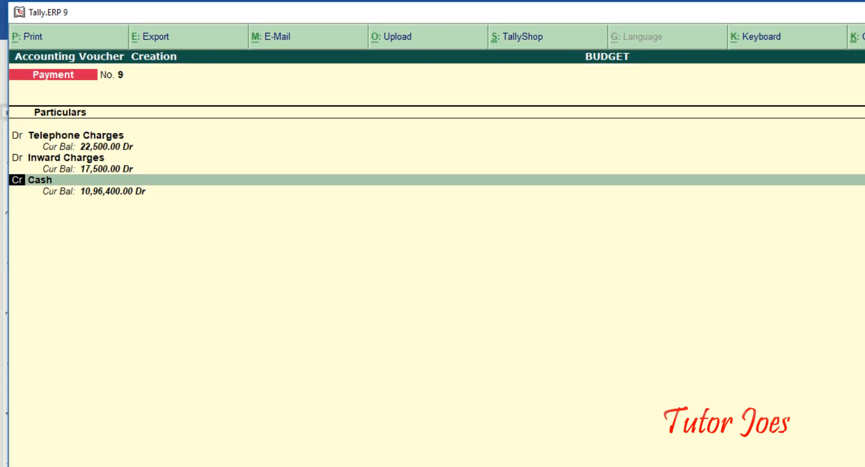
Add a debit line for Outward Charges with 5000 to the payment voucher.
text(d)
key(Return)
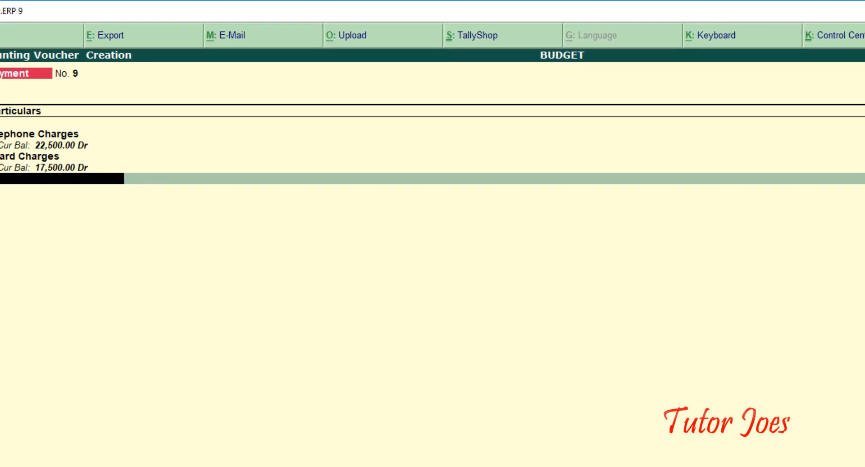
key(Return)
text(5000)
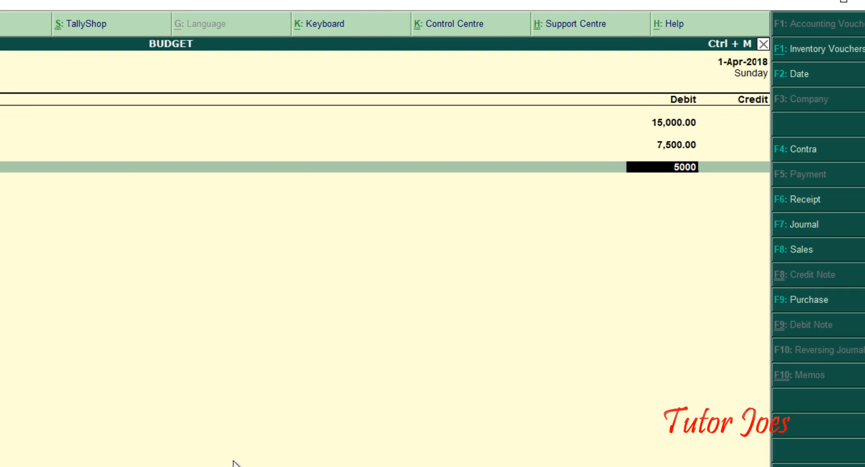
key(Return)
Add a debit line for Postage with 27500 to the payment voucher.
text(dr)
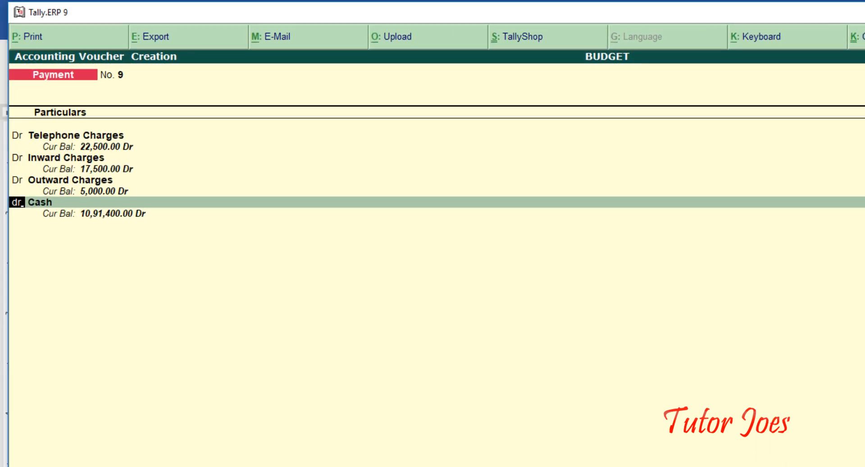
key(Return)
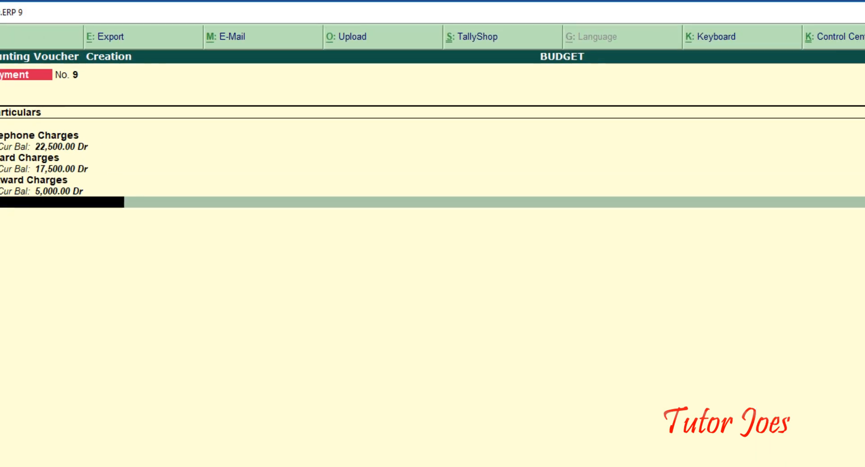
text(27200)
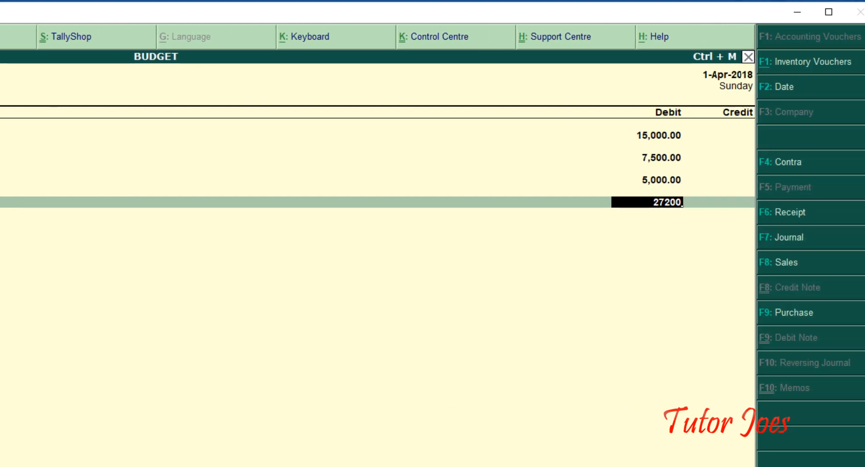
key(BackSpace)
key(BackSpace)
key(BackSpace)
text(500)
key(Return)
Add another debit line and start a new ledger for it named Fright Charges, without an alias.
key(d)
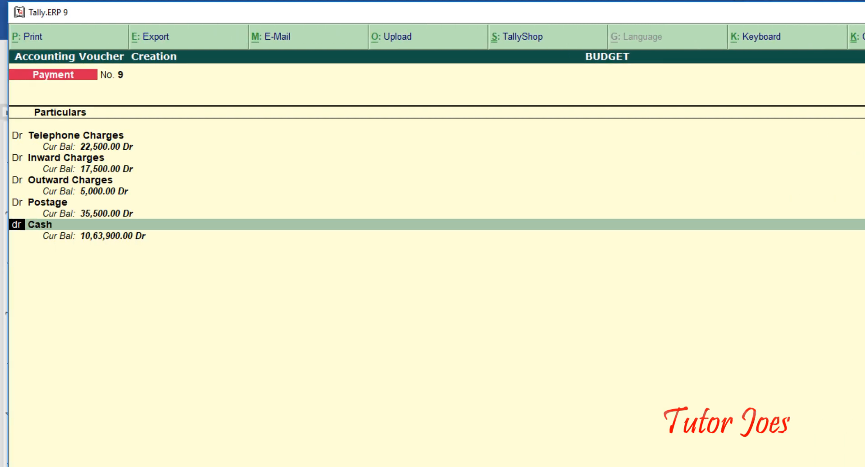
key(Return)
text(F)
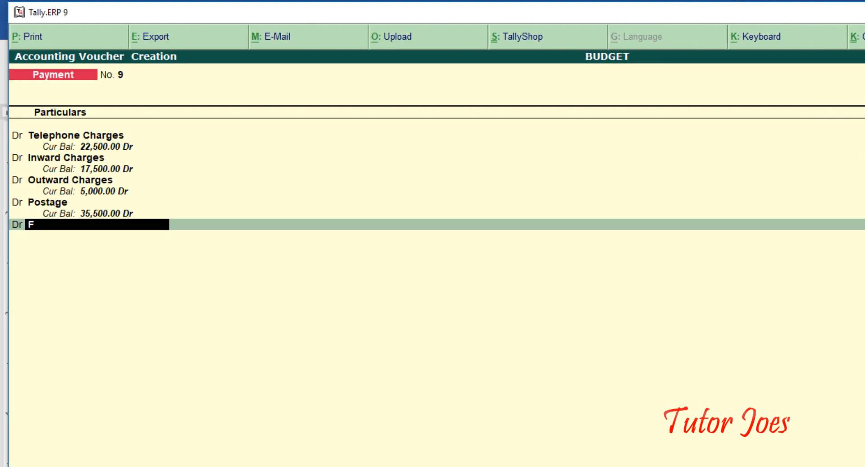
key(alt+c)
text(Fri)
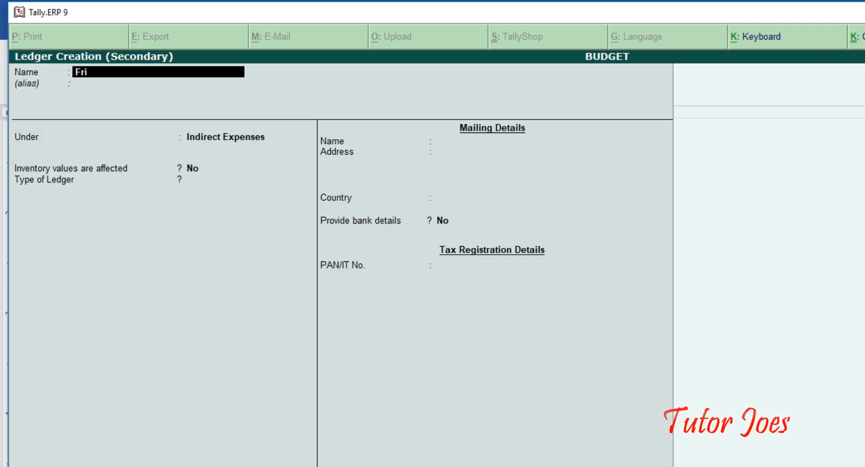
text(ght Charges)
key(Return)
key(Return)
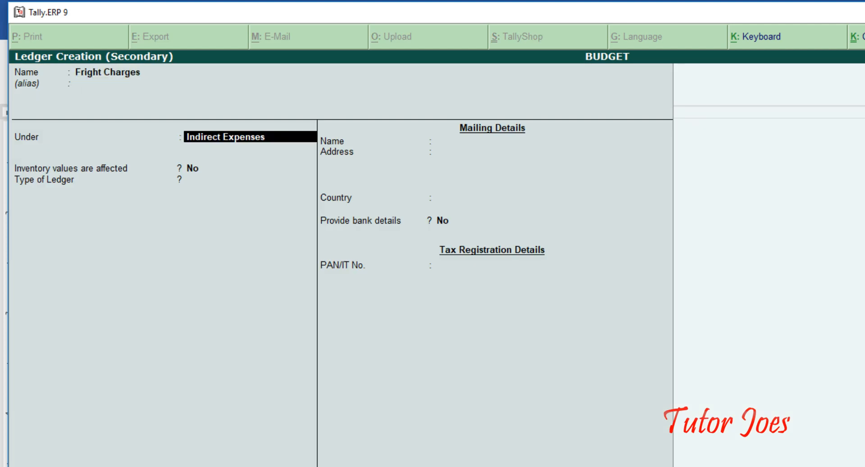
Save the Fright Charges ledger under Direct Expenses and debit it with 7000 in the payment voucher.
text(Di)
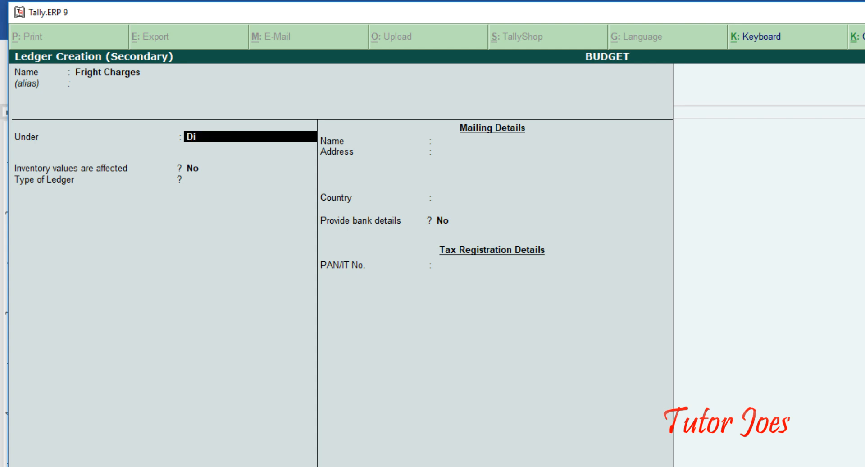
key(Return)
key(Return)
key(Return)
key(Return)
key(Return)
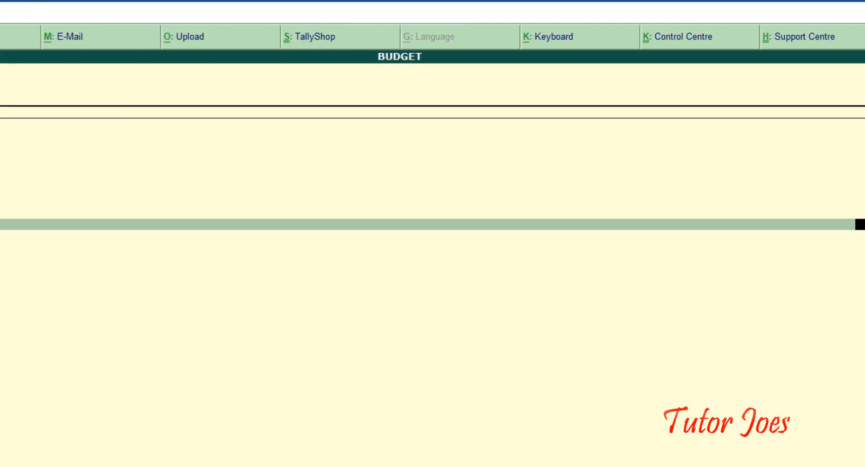
text(7000)
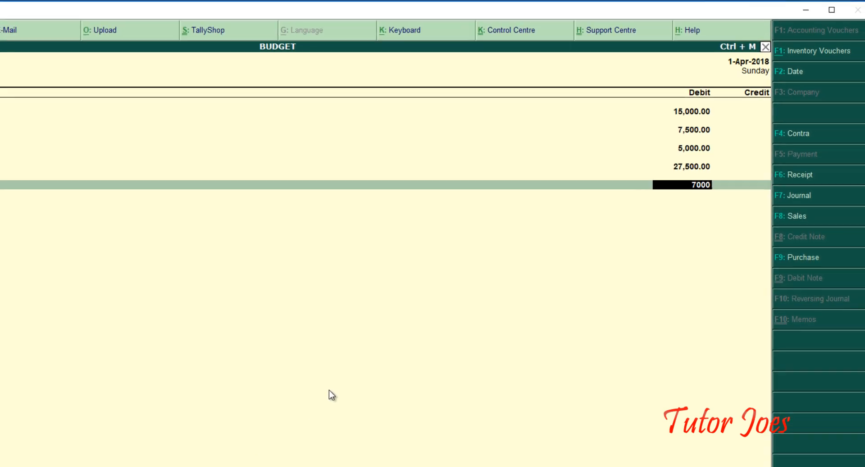
key(Return)
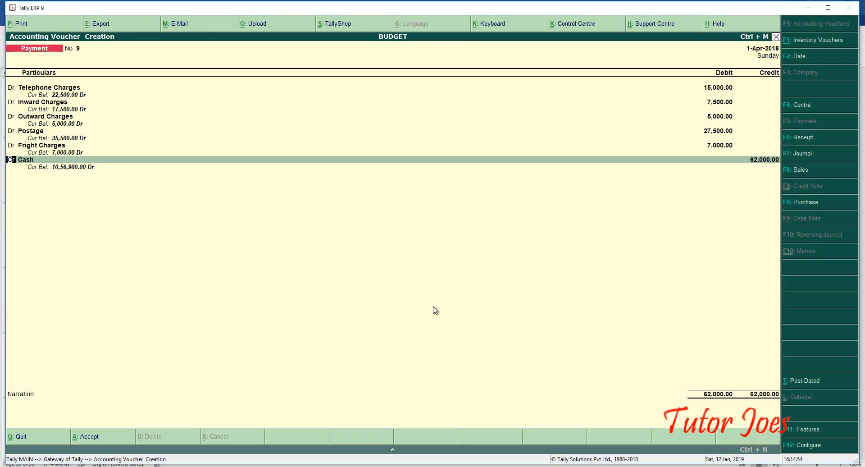
Credit Cash for the total of the five expenses and save the payment voucher without a narration.
key(Return)
key(Return)
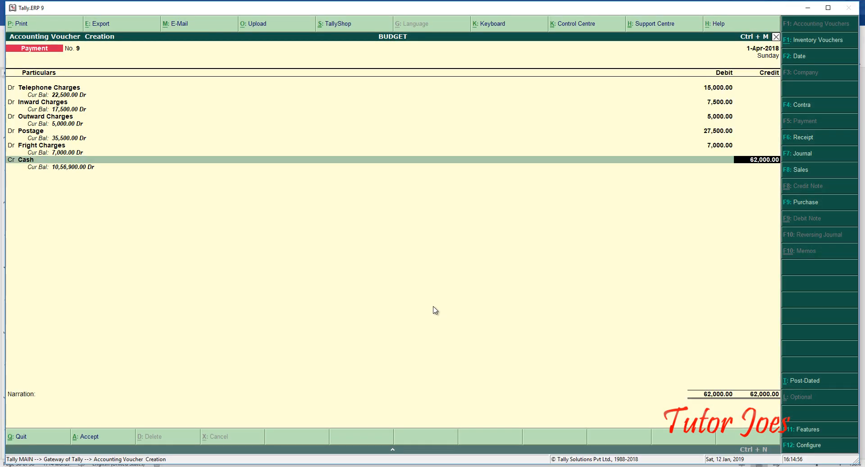
key(Return)
key(Return)
key(Return)
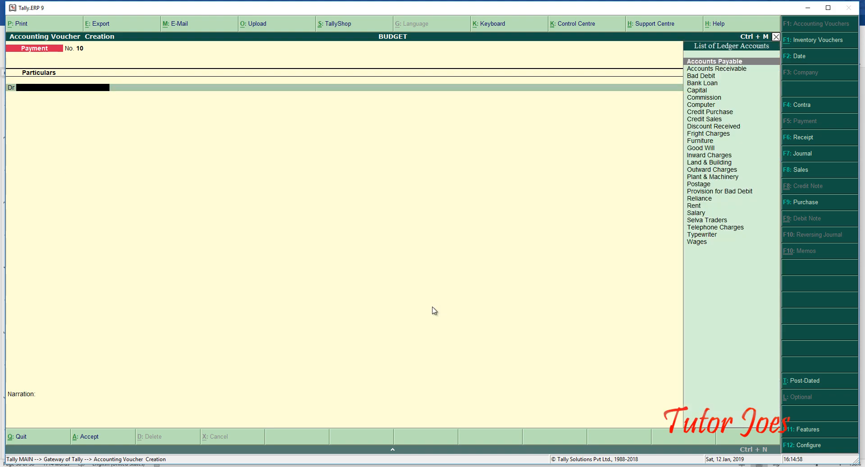
Check the last transaction in TRANSACTION.docx and debit Plant & Machinery with 5000 in payment voucher 10.
click(317, 466)
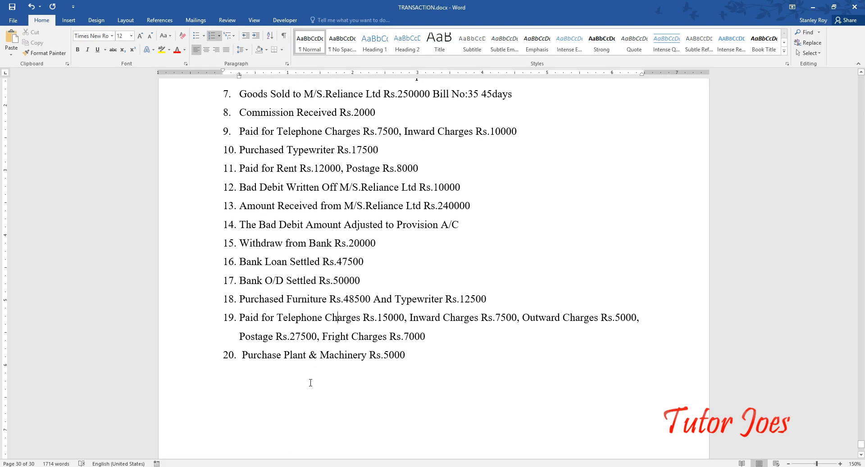
scroll(310, 383, up, 1)
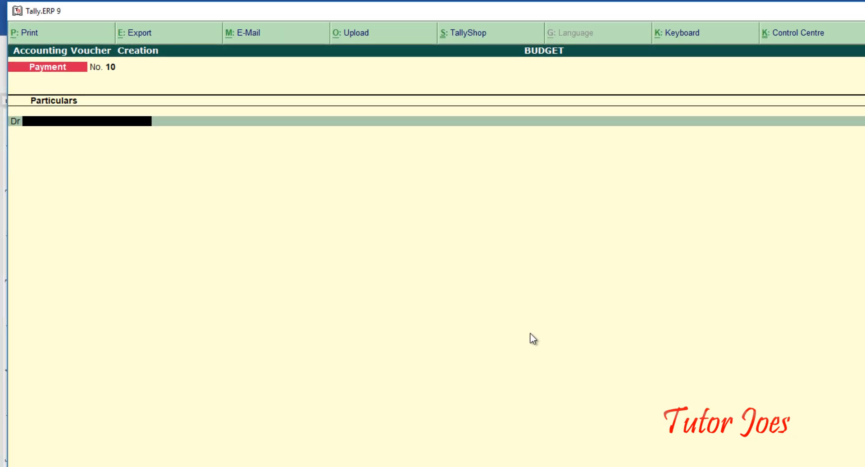
text(Pla)
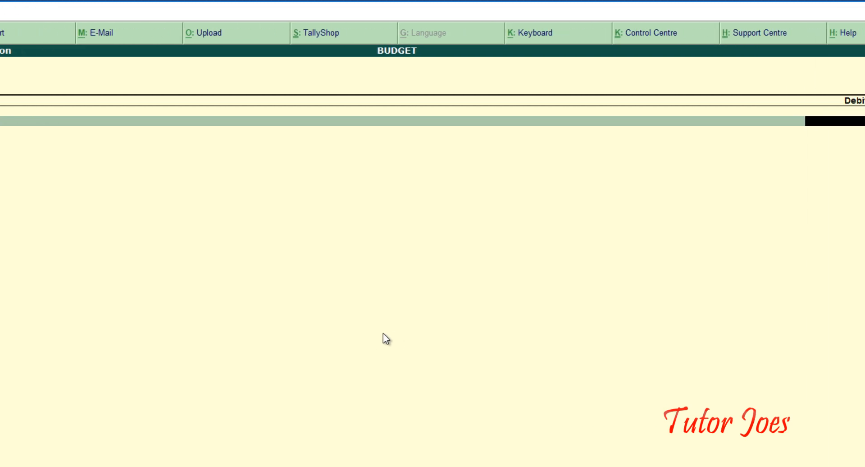
text(5000)
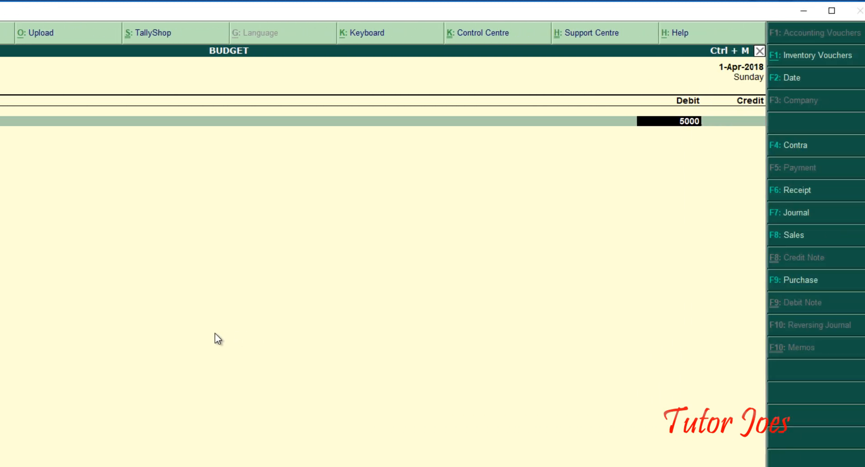
key(Return)
Credit Cash with 5000 for the Plant & Machinery purchase and save the payment voucher without a narration.
text(Cas)
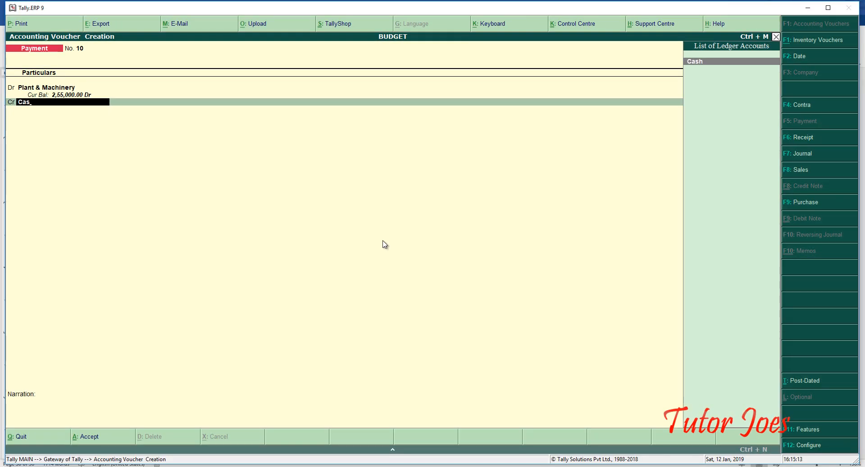
key(Return)
key(Return)
key(Return)
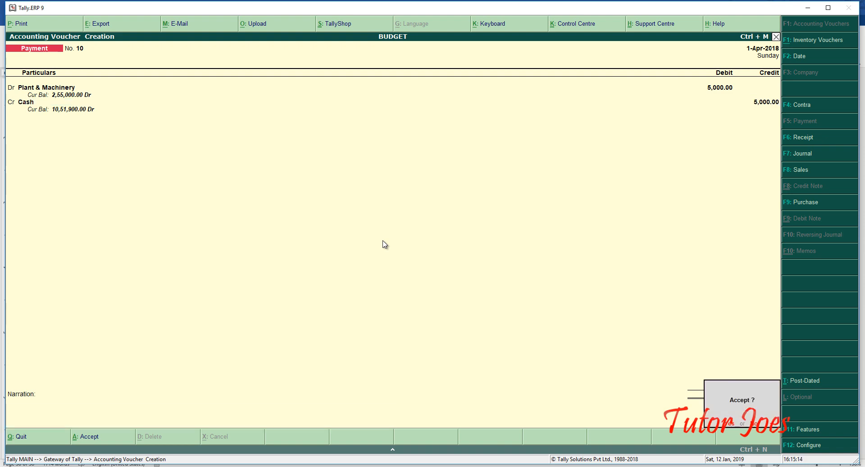
key(Return)
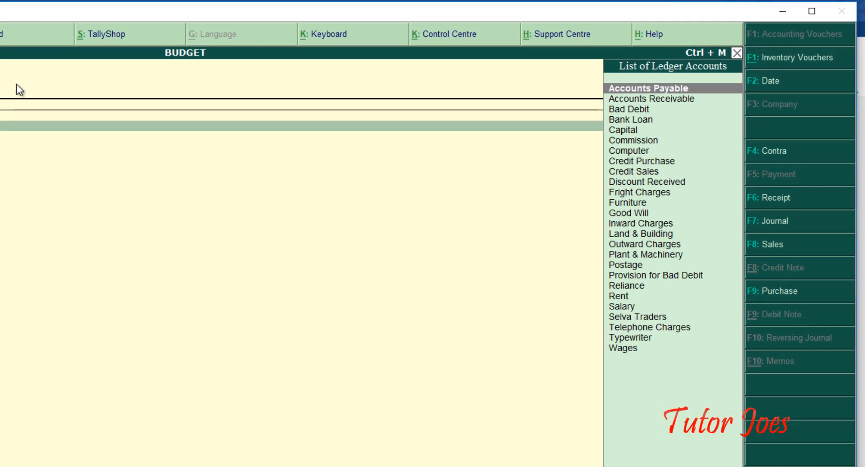
Leave voucher entry and examine the Profit & Loss A/c in its detailed view, closing the report when done.
key(Escape)
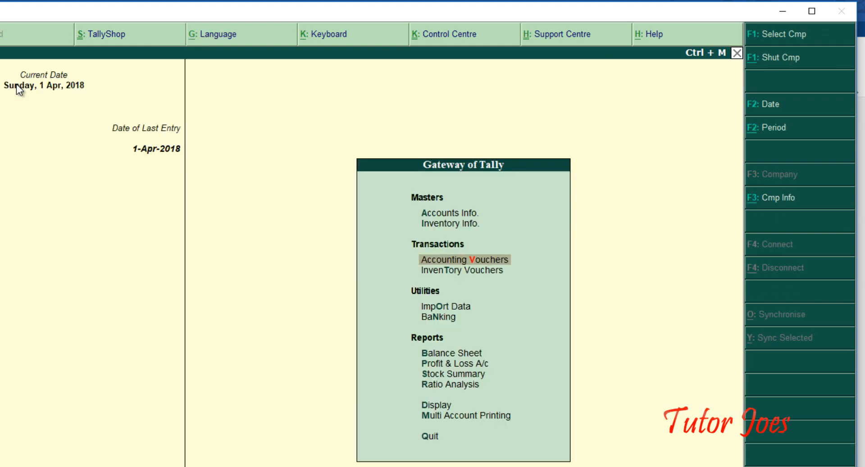
key(p)
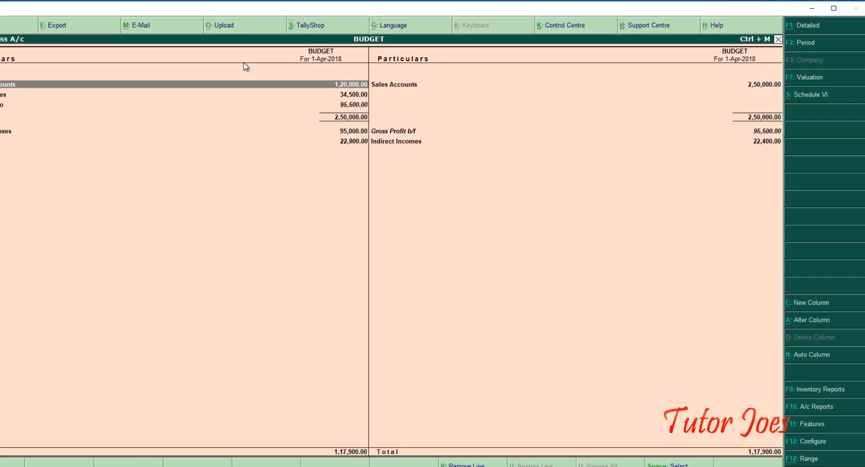
key(alt+F1)
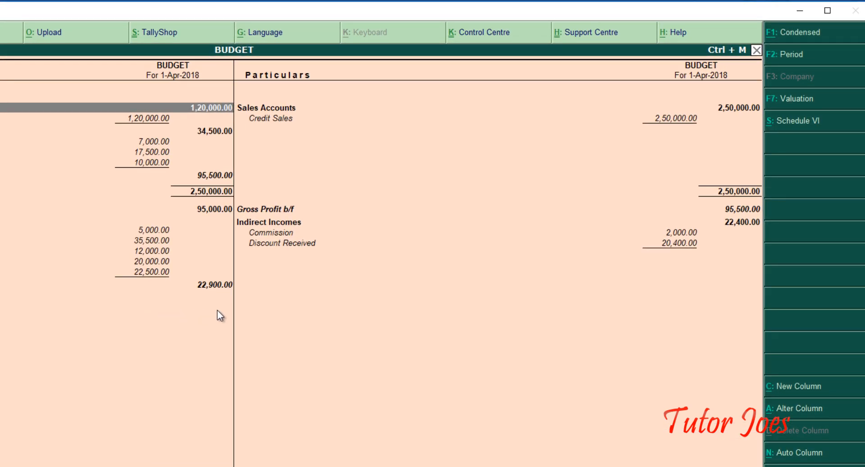
key(Escape)
Examine the Balance Sheet in its detailed view, closing the report when done.
key(Up)
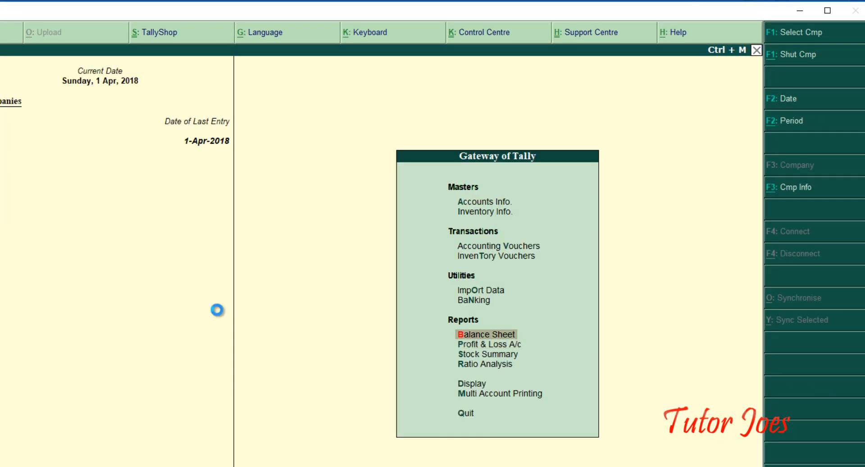
key(Return)
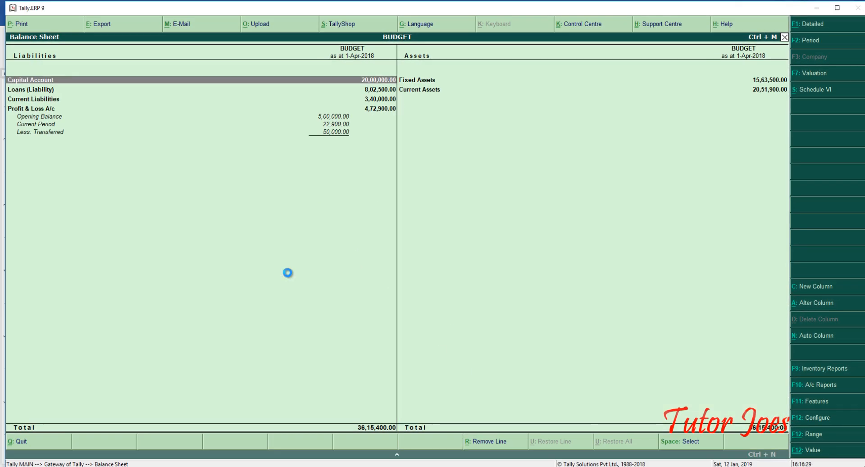
key(alt+F1)
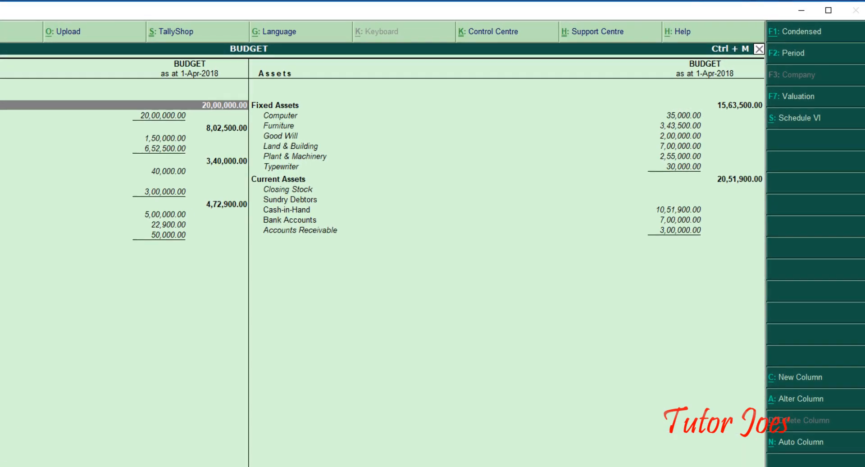
key(Escape)
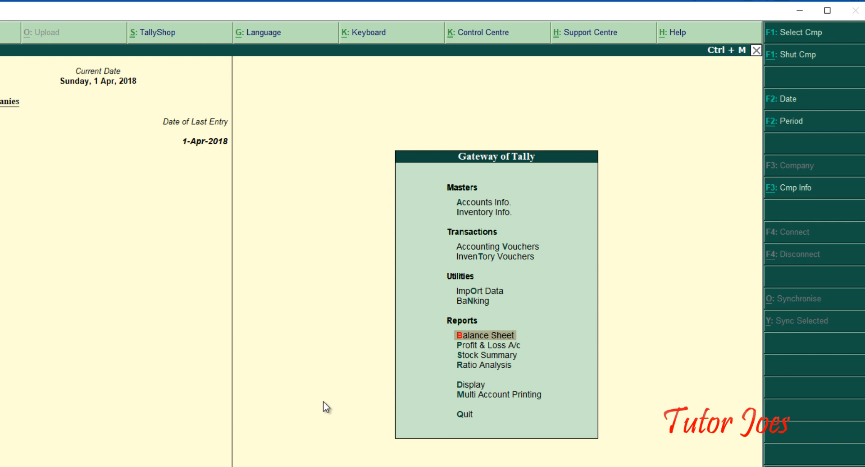
Open the Trial Balance report of the BUDGET company from the display reports.
key(Down)
key(Down)
key(Down)
key(Down)
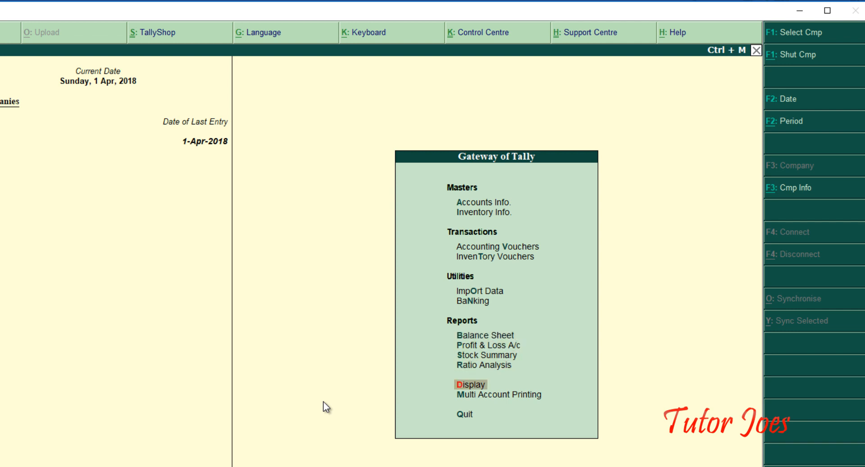
key(Return)
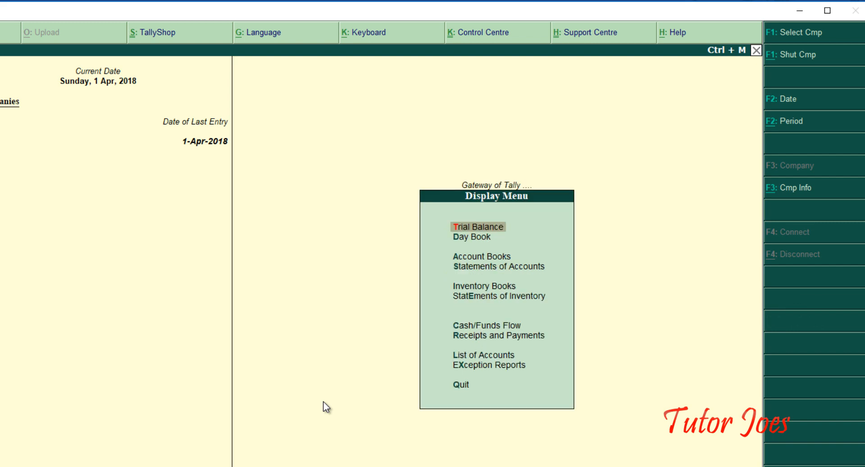
key(Return)
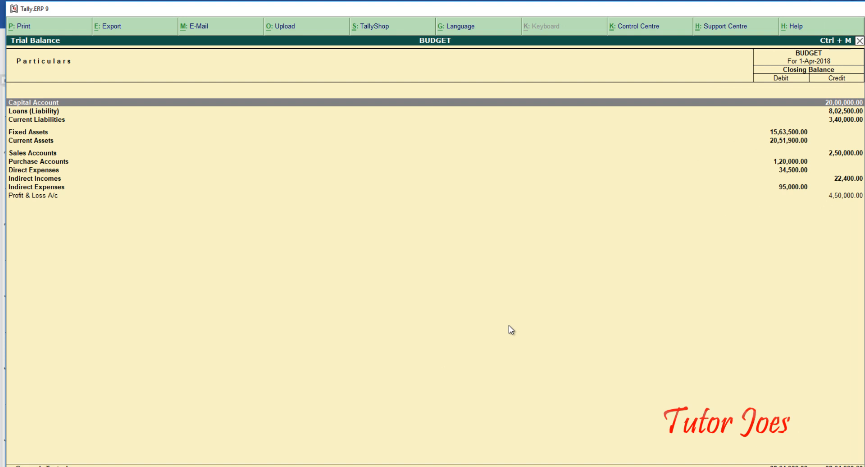
Set the Trial Balance period from 1-4-2018 to 31-3-2019.
key(alt+F2)
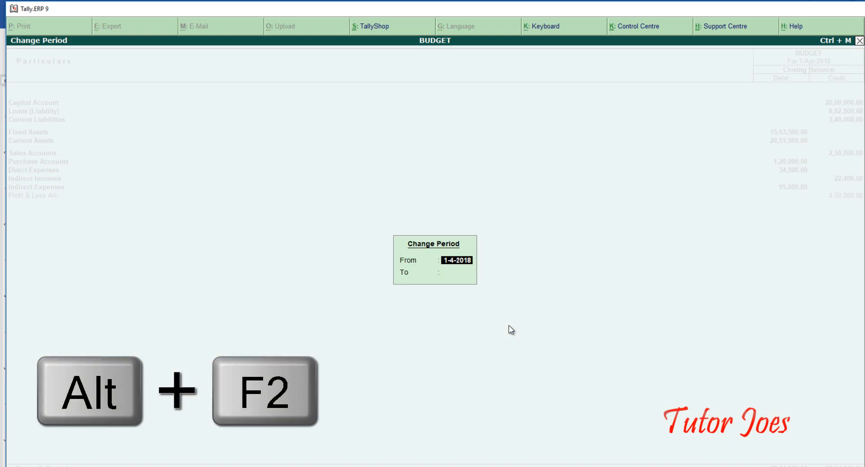
key(Return)
text(31-3)
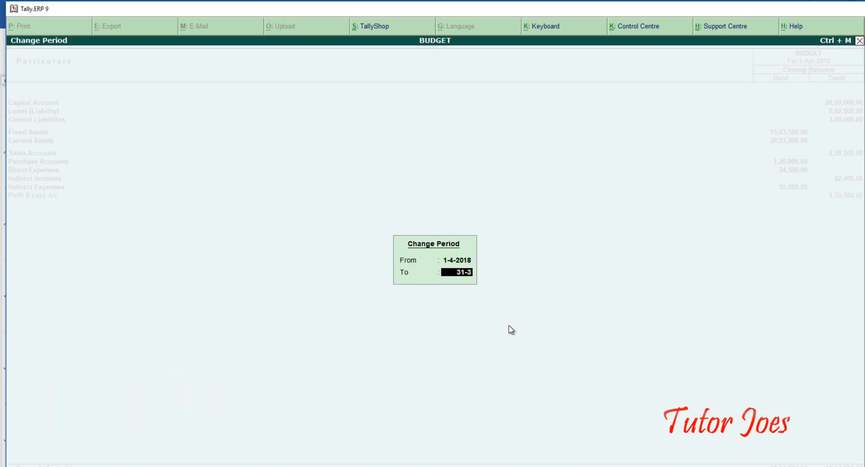
text(-2019)
key(Return)
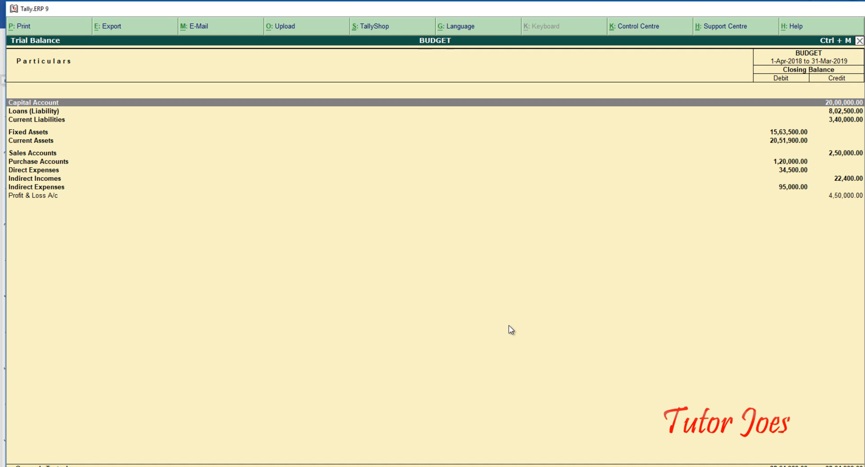
Restrict the Trial Balance to the Indirect Expenses group.
key(F4)
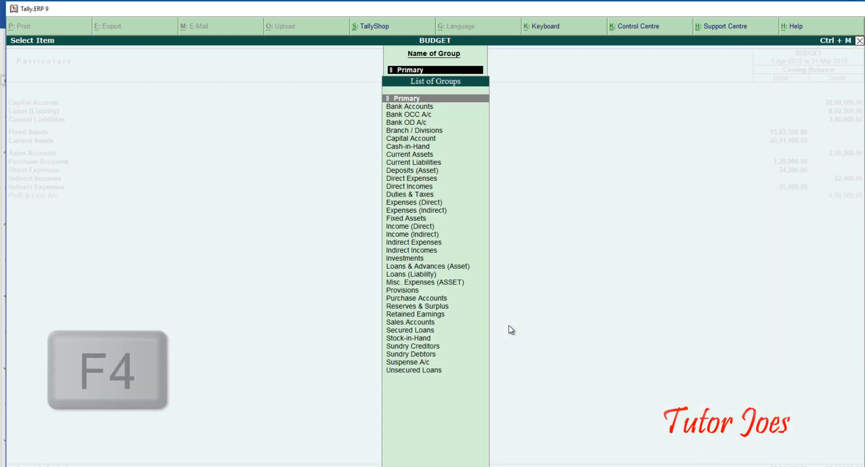
text(Indi)
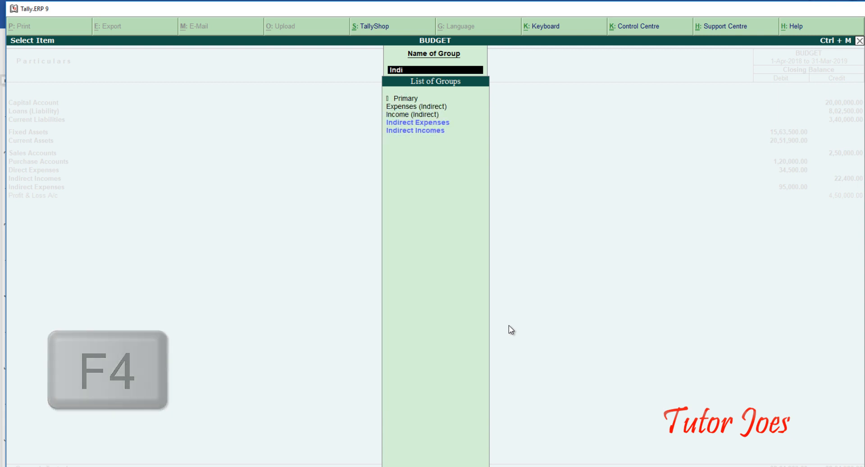
key(Return)
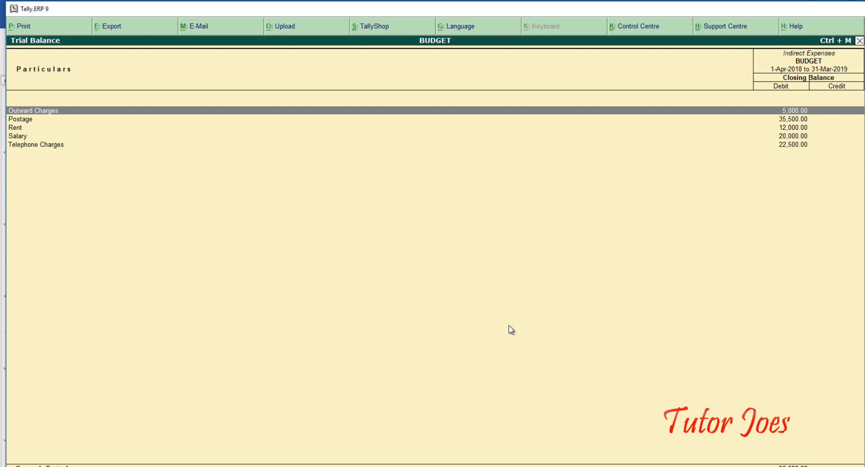
Add an Actuals column for Indirect Expenses with the same period and run the variance analysis against Financial Budget.
key(alt+c)
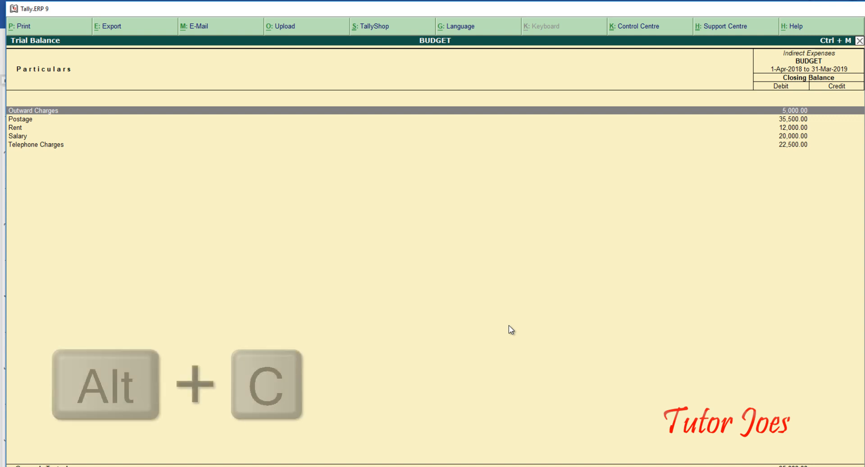
key(Return)
key(Return)
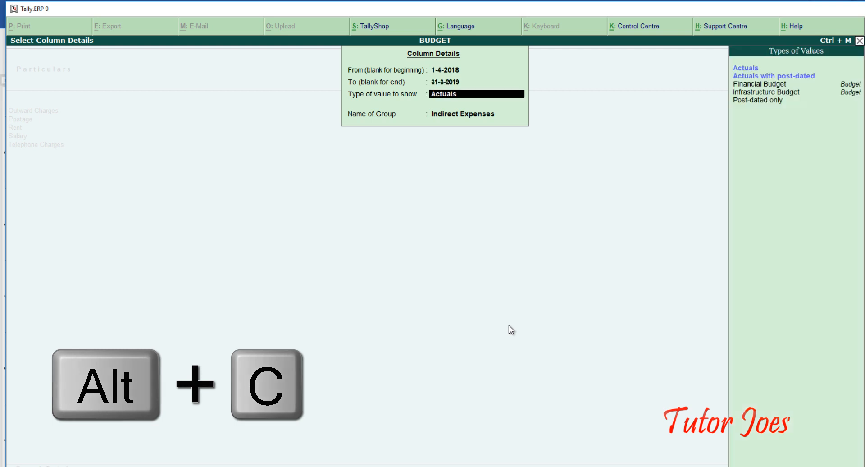
key(Return)
key(Return)
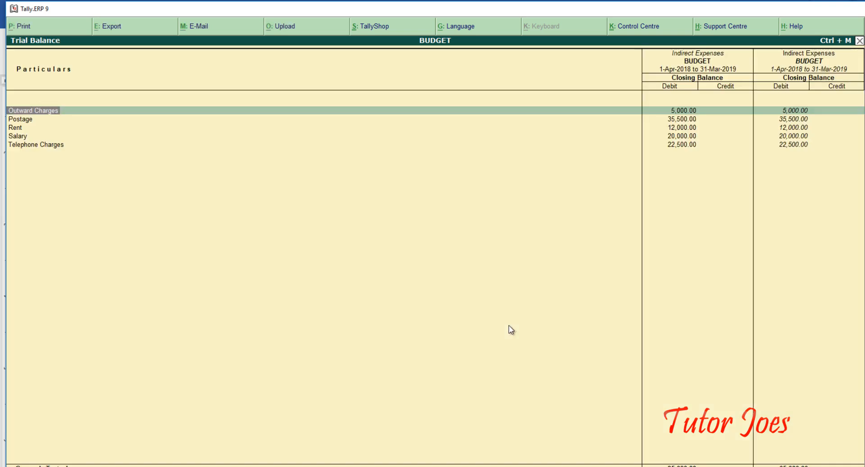
key(alt+b)
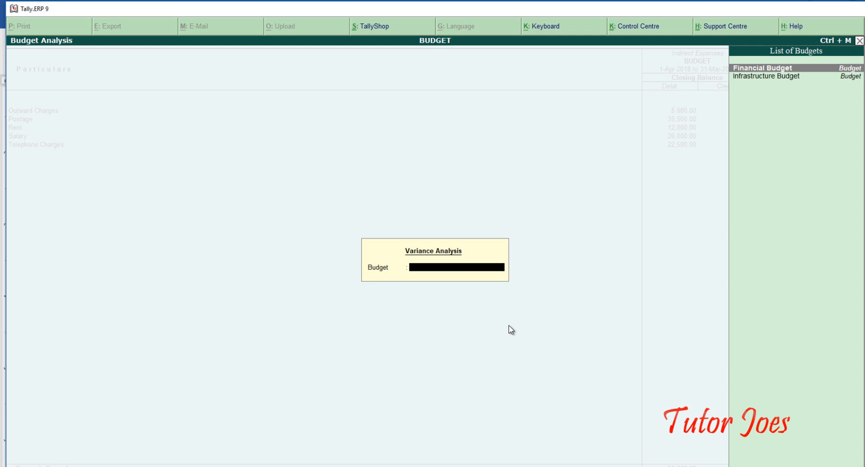
key(Return)
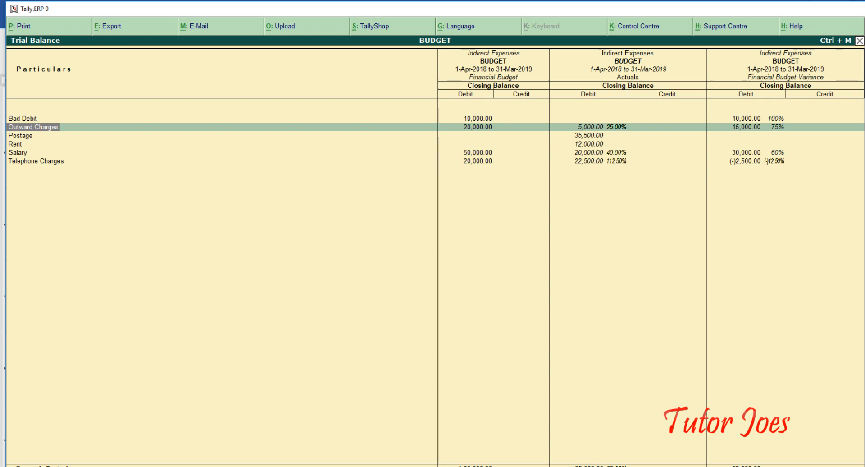
Switch the budget comparison in the Trial Balance to the Fixed Assets group.
key(F4)
text(f)
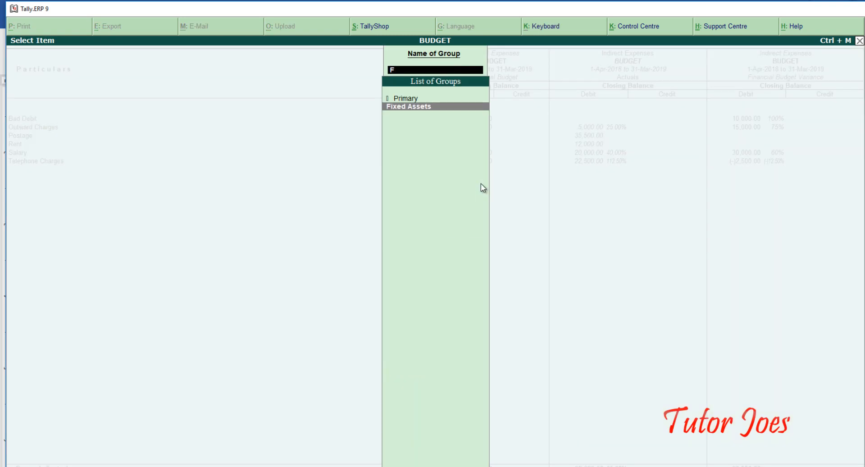
key(Return)
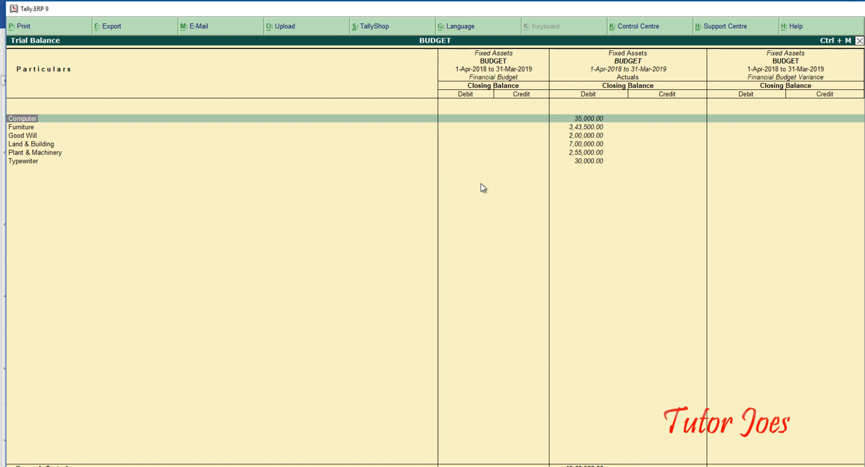
Add a Financial Budget column for Fixed Assets and run the variance analysis against Infrastructure Budget.
key(alt+c)
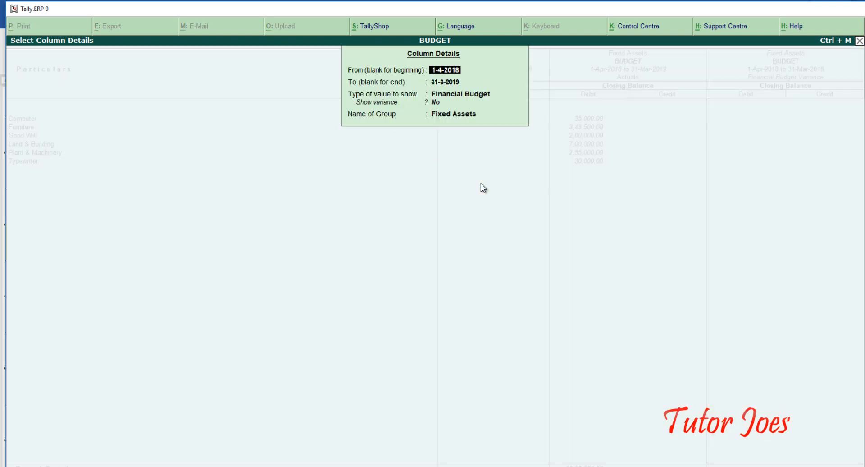
key(Return)
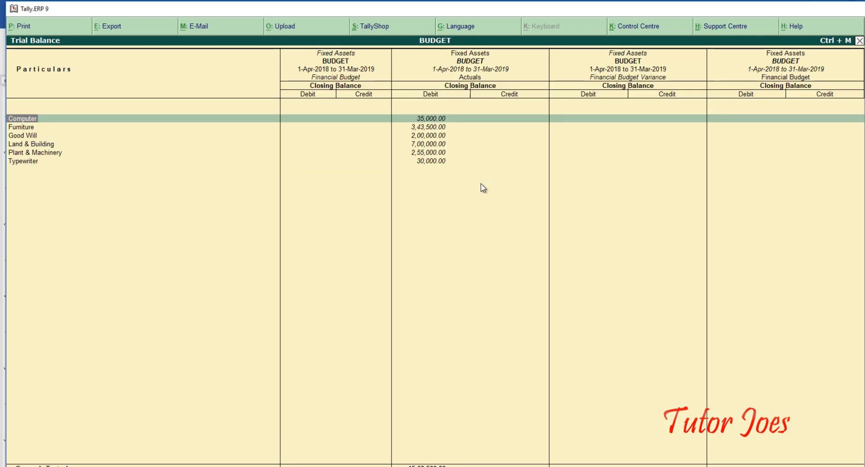
key(alt+b)
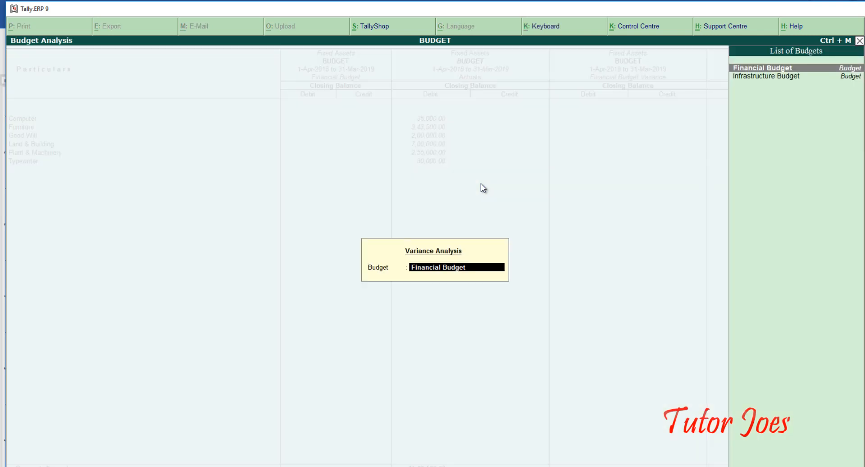
key(Down)
key(Return)
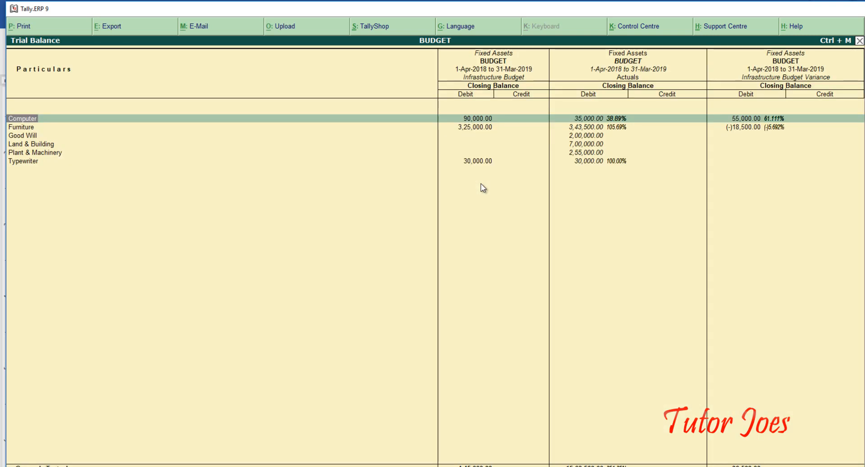